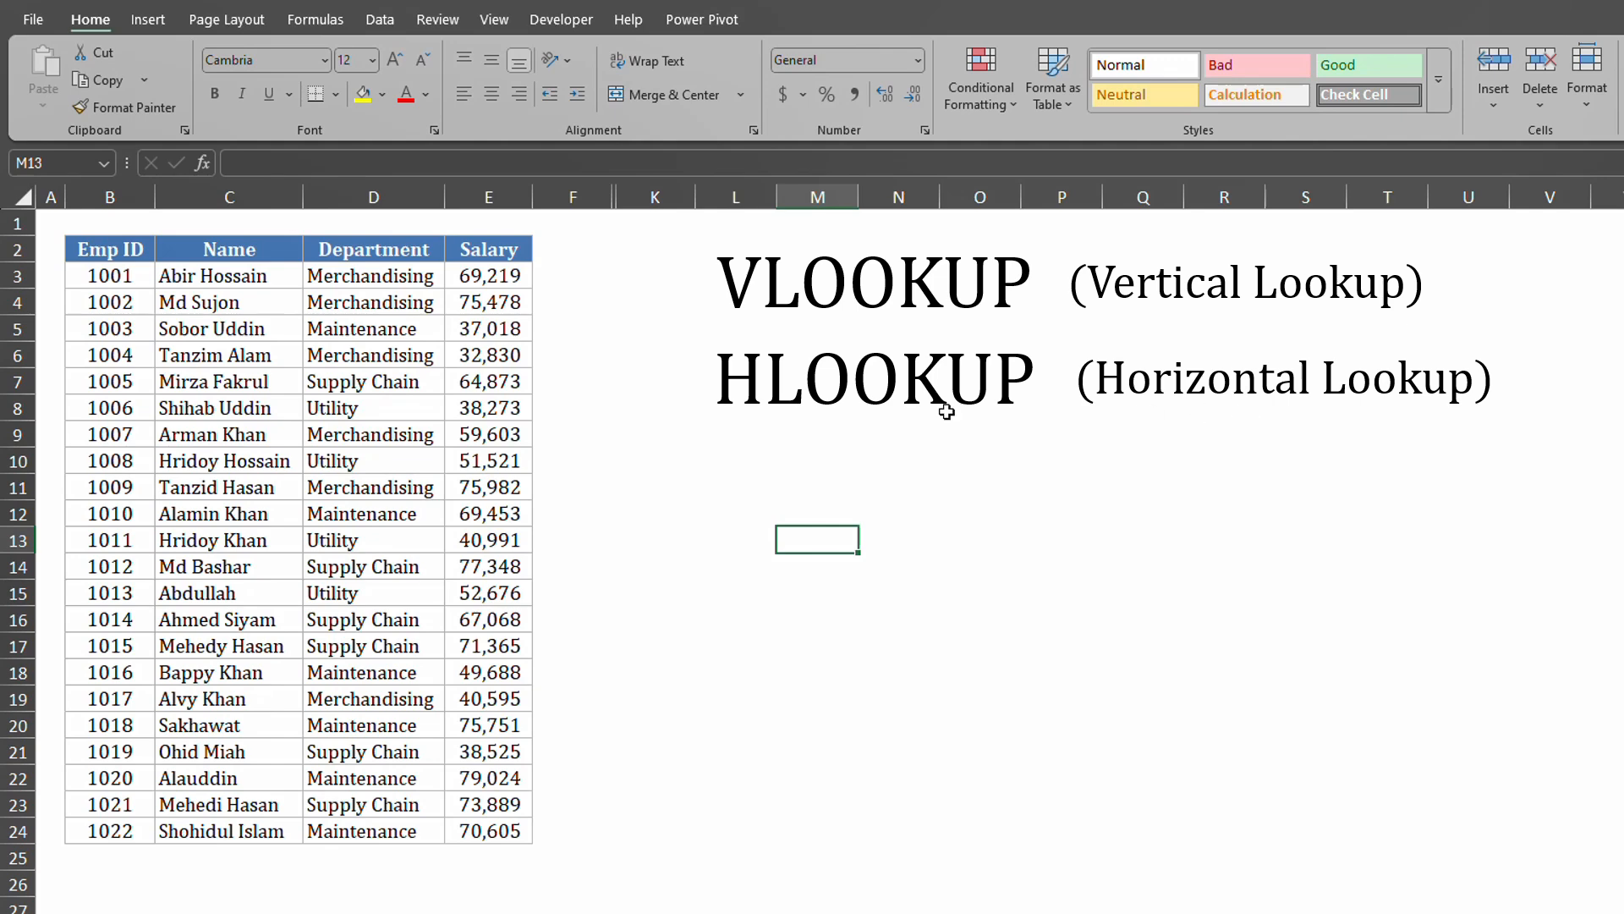
# Begin a VLOOKUP formula in cell K5 using the =vloo autocomplete.
pyautogui.click(647, 337)
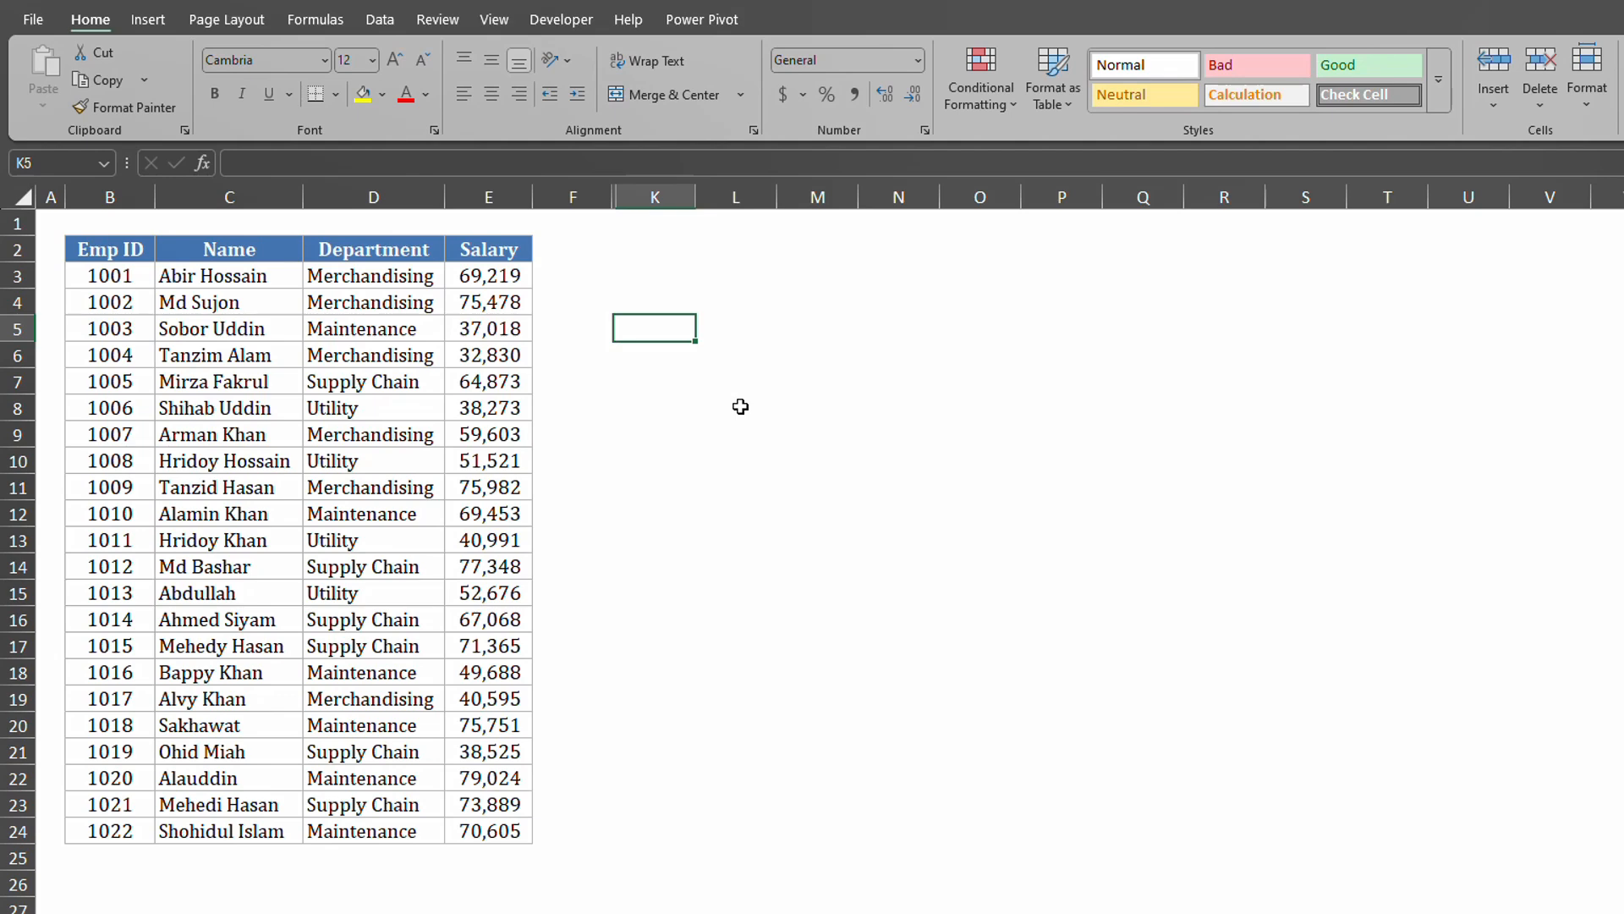
pyautogui.write('=vloo')
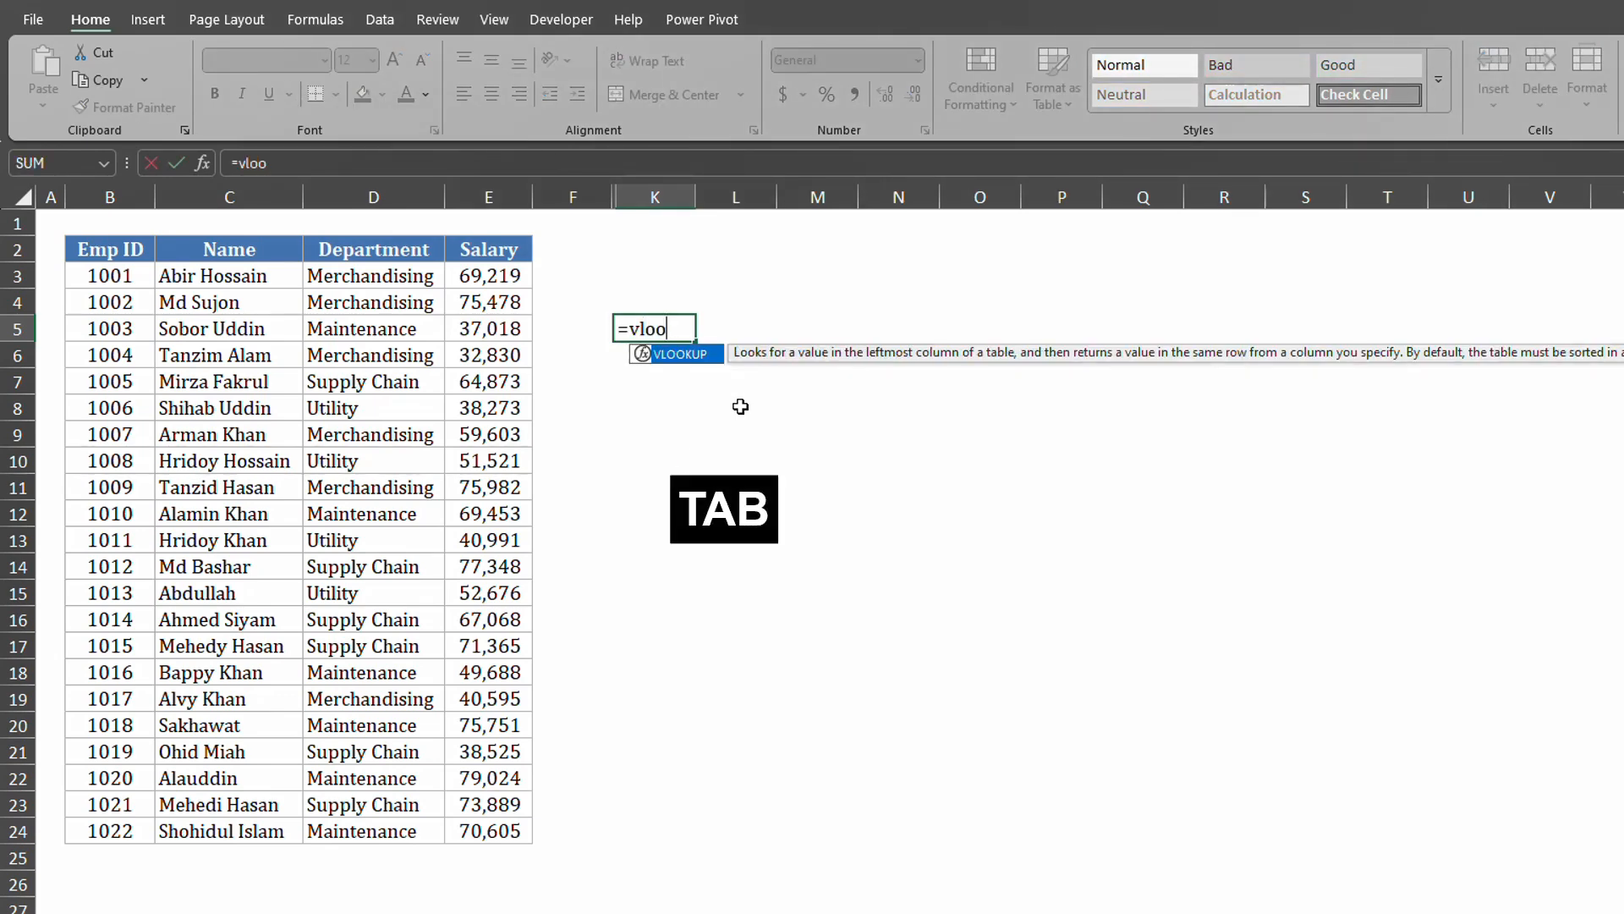
pyautogui.press('Tab')
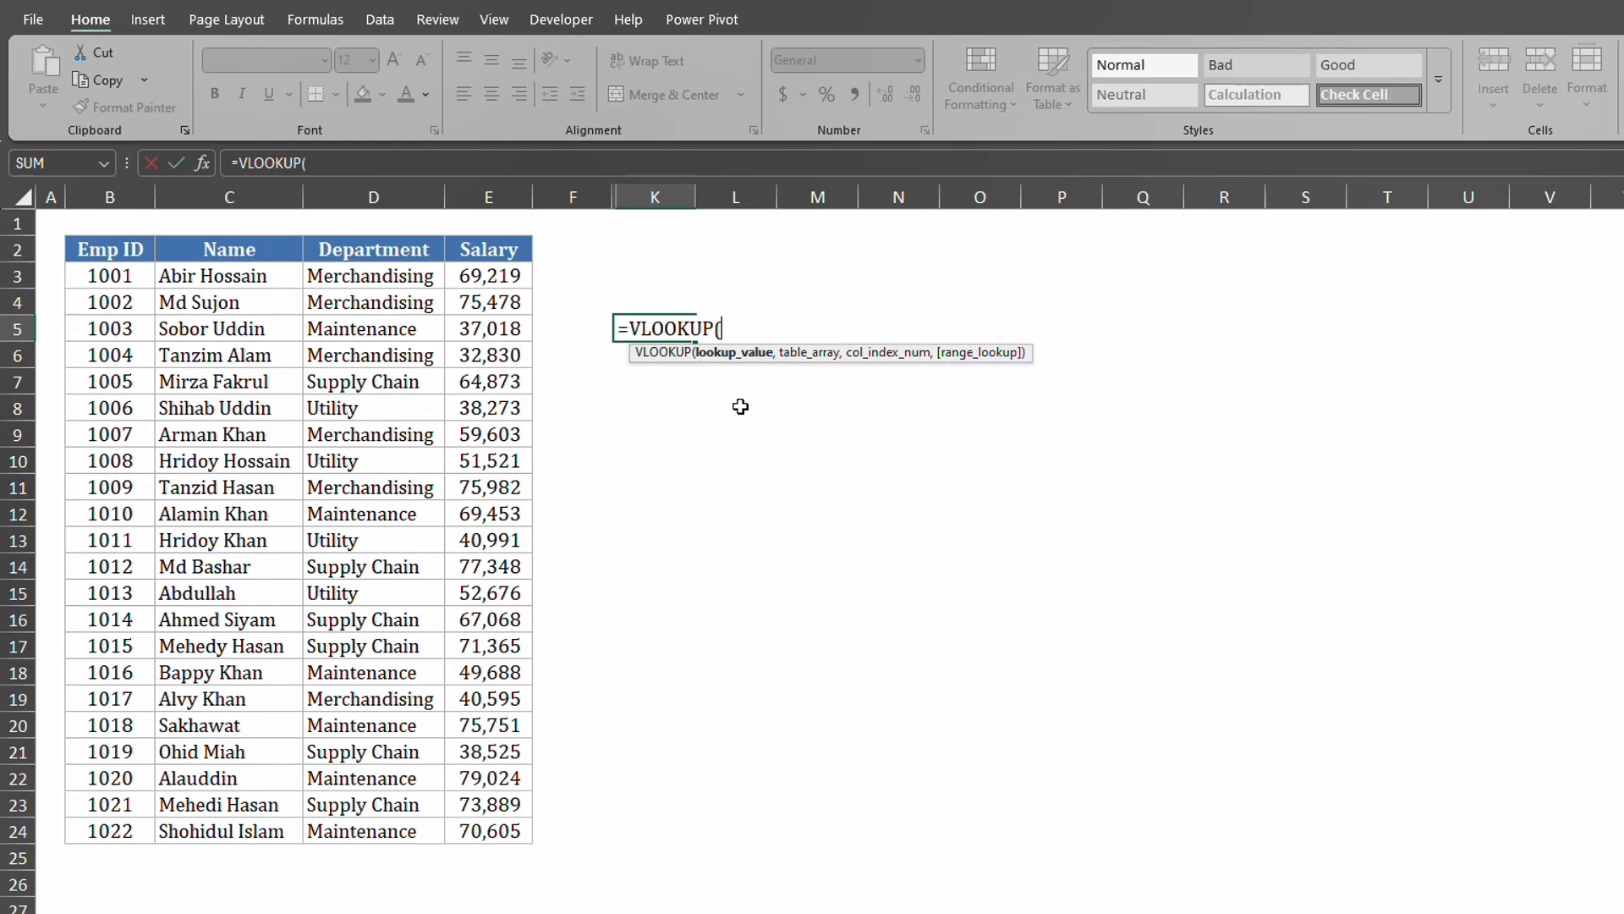
# Enter 1005 as the lookup value of the K5 VLOOKUP.
pyautogui.write('1005')
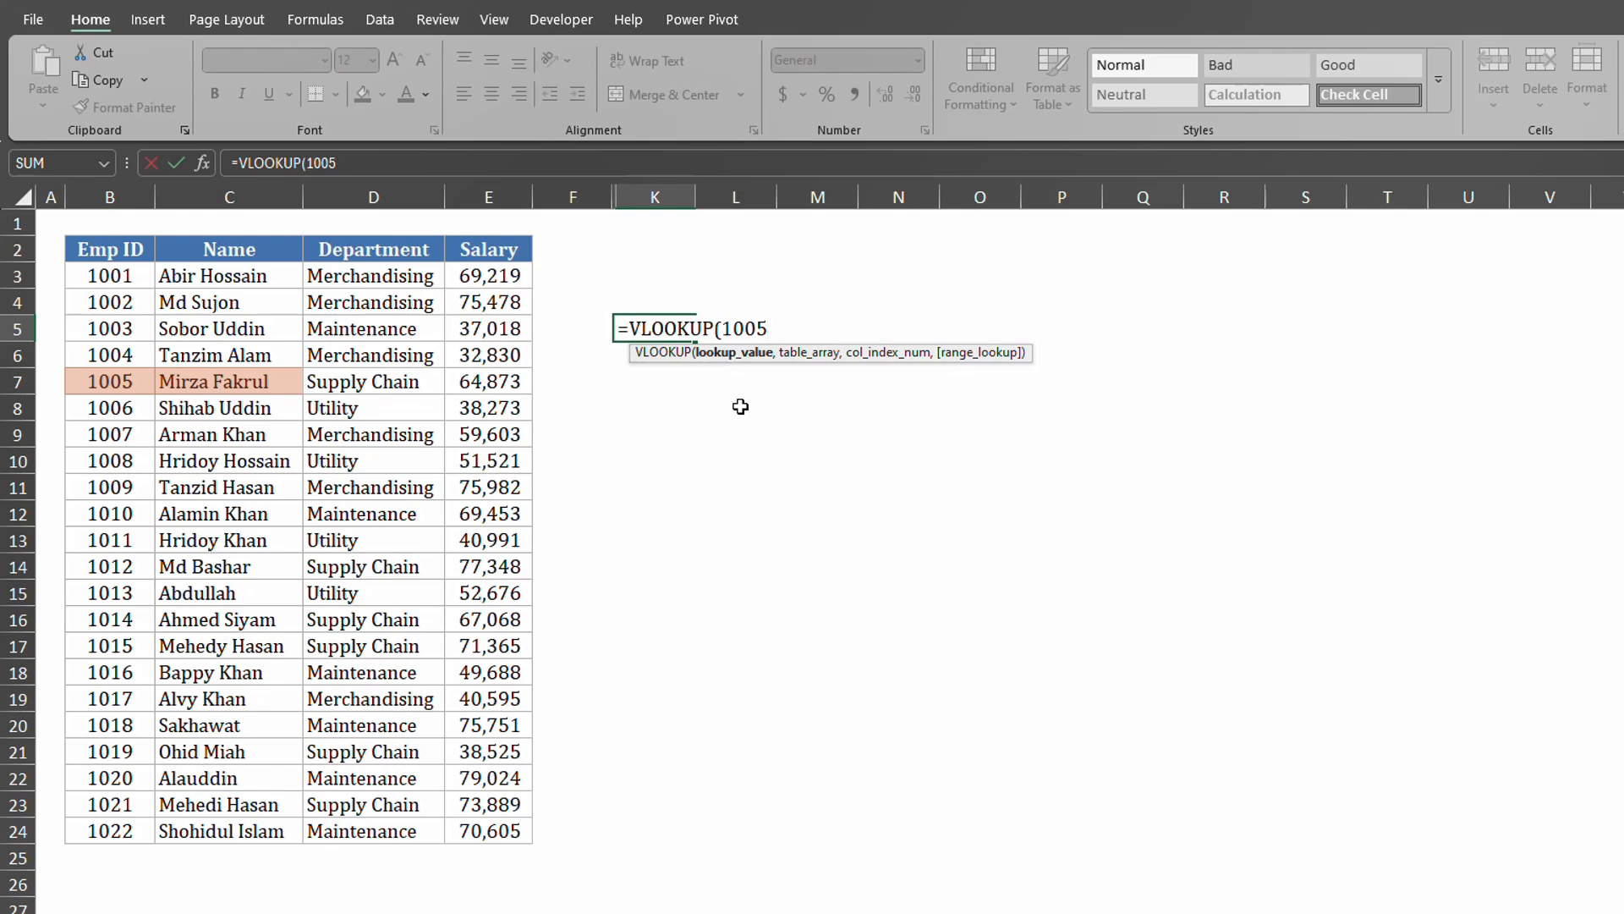
pyautogui.write(',')
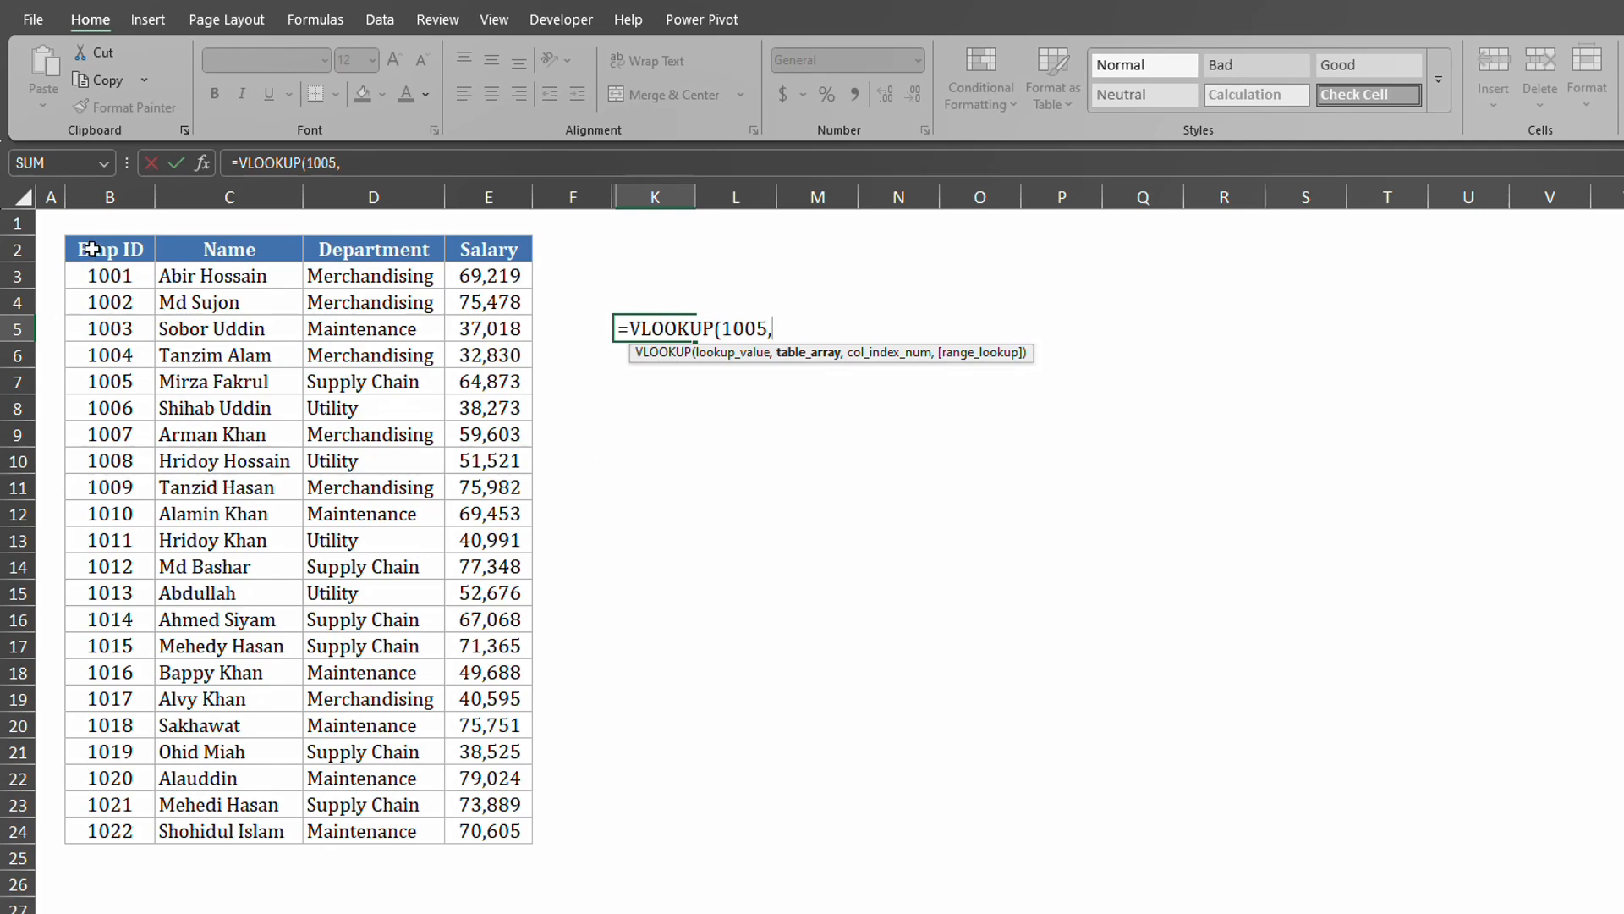
# Complete K5 as =VLOOKUP(1005,B2:E24,2,FALSE) to return employee 1005's name.
pyautogui.moveTo(89, 250); pyautogui.dragTo(471, 814)
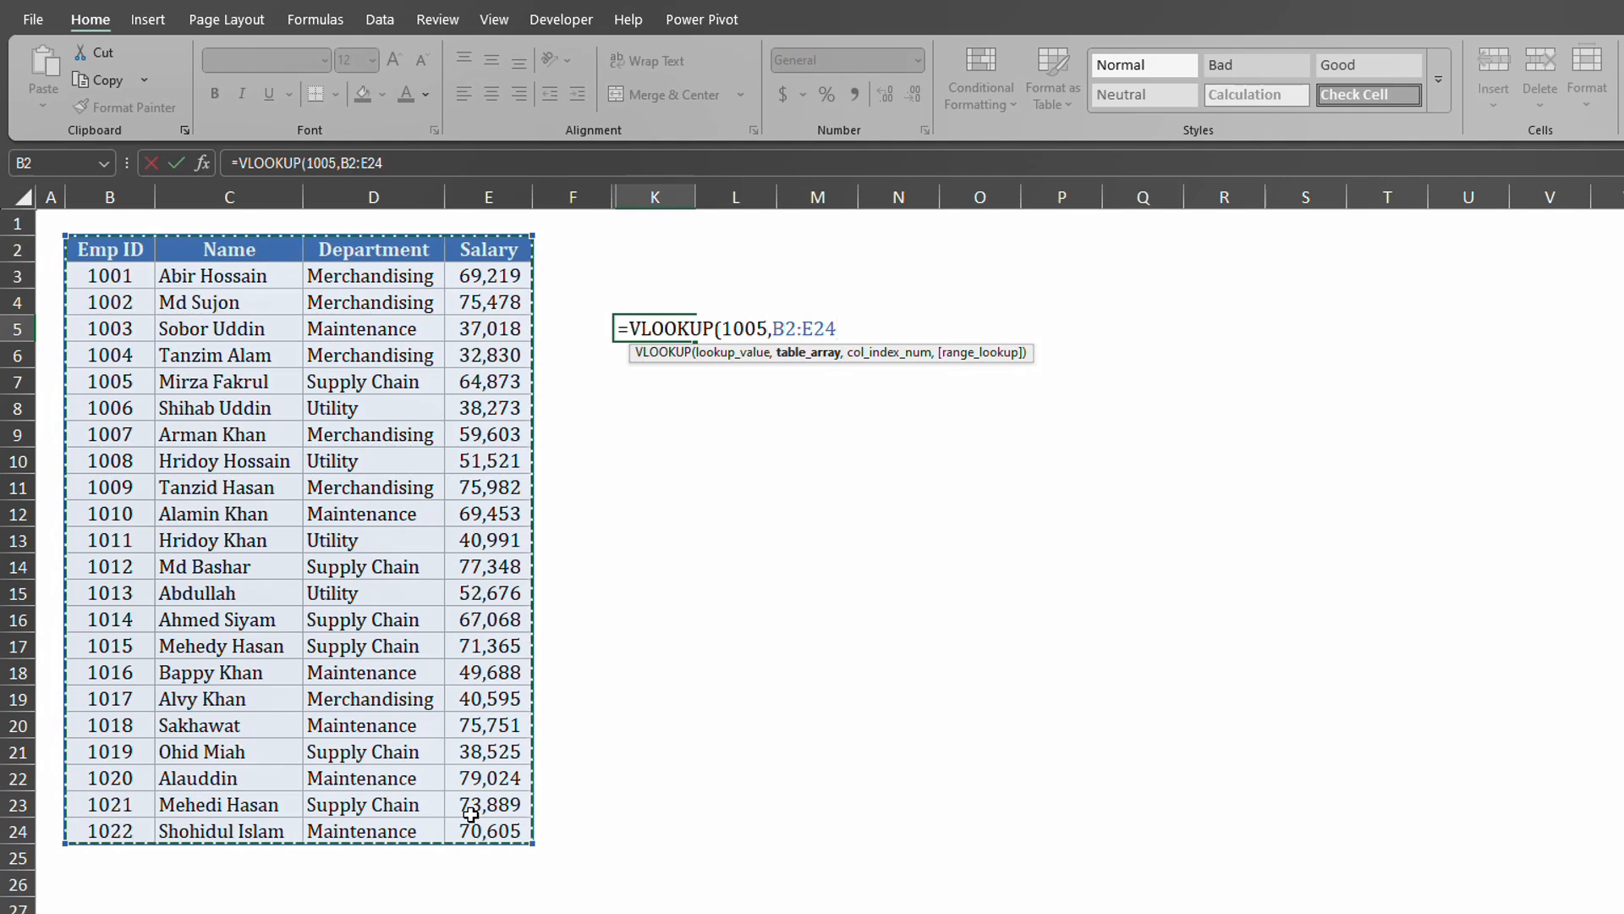
pyautogui.write(',')
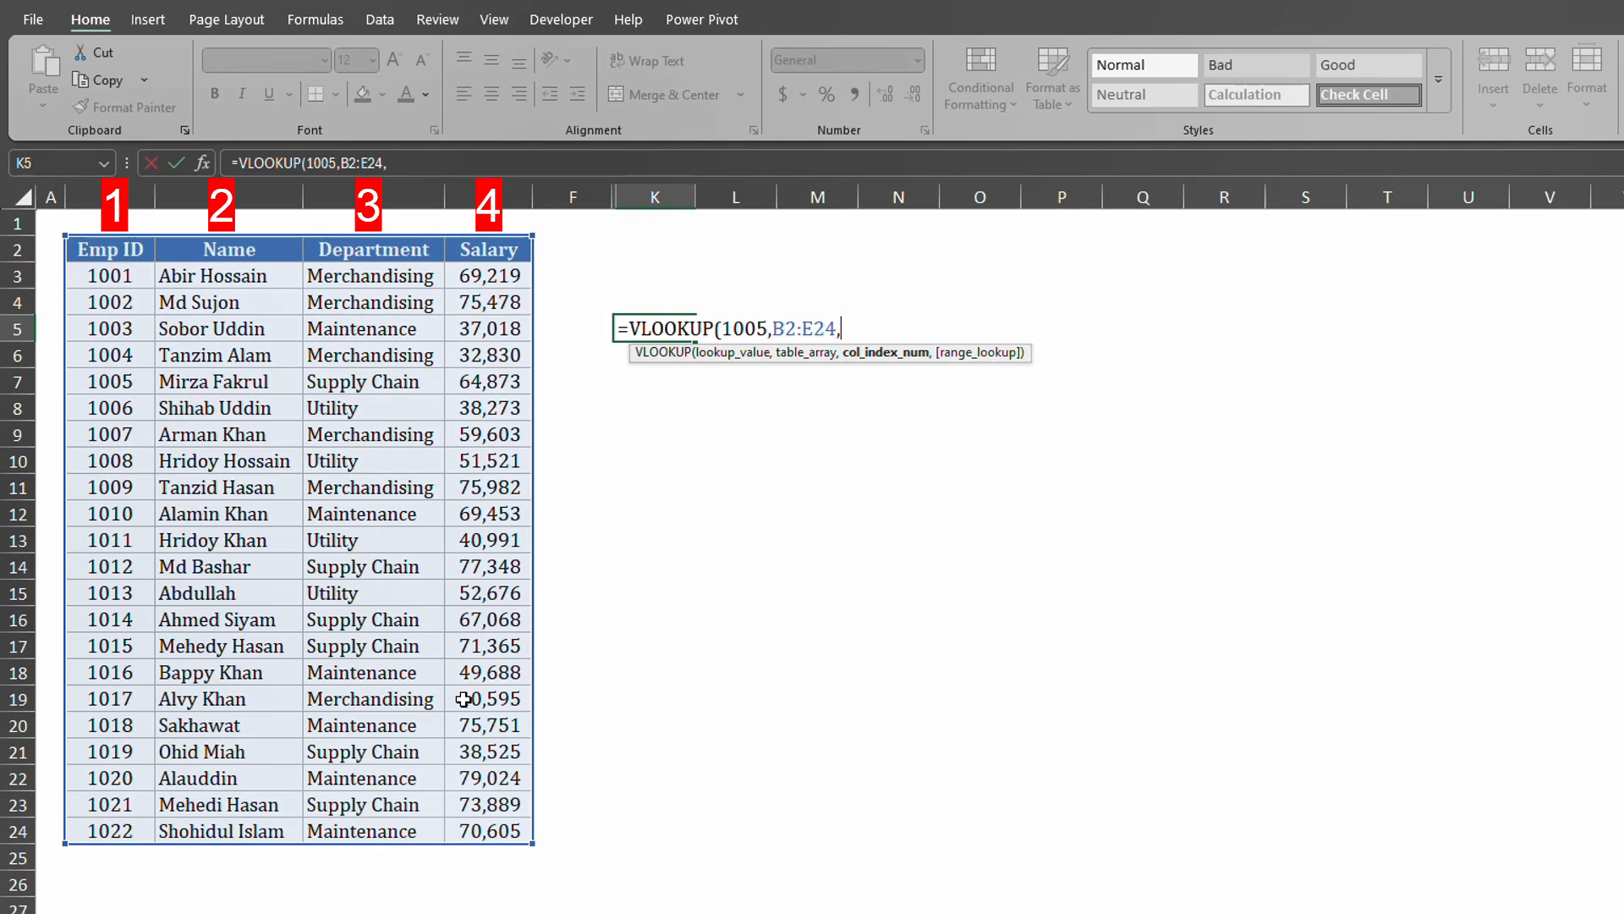
pyautogui.write('2,')
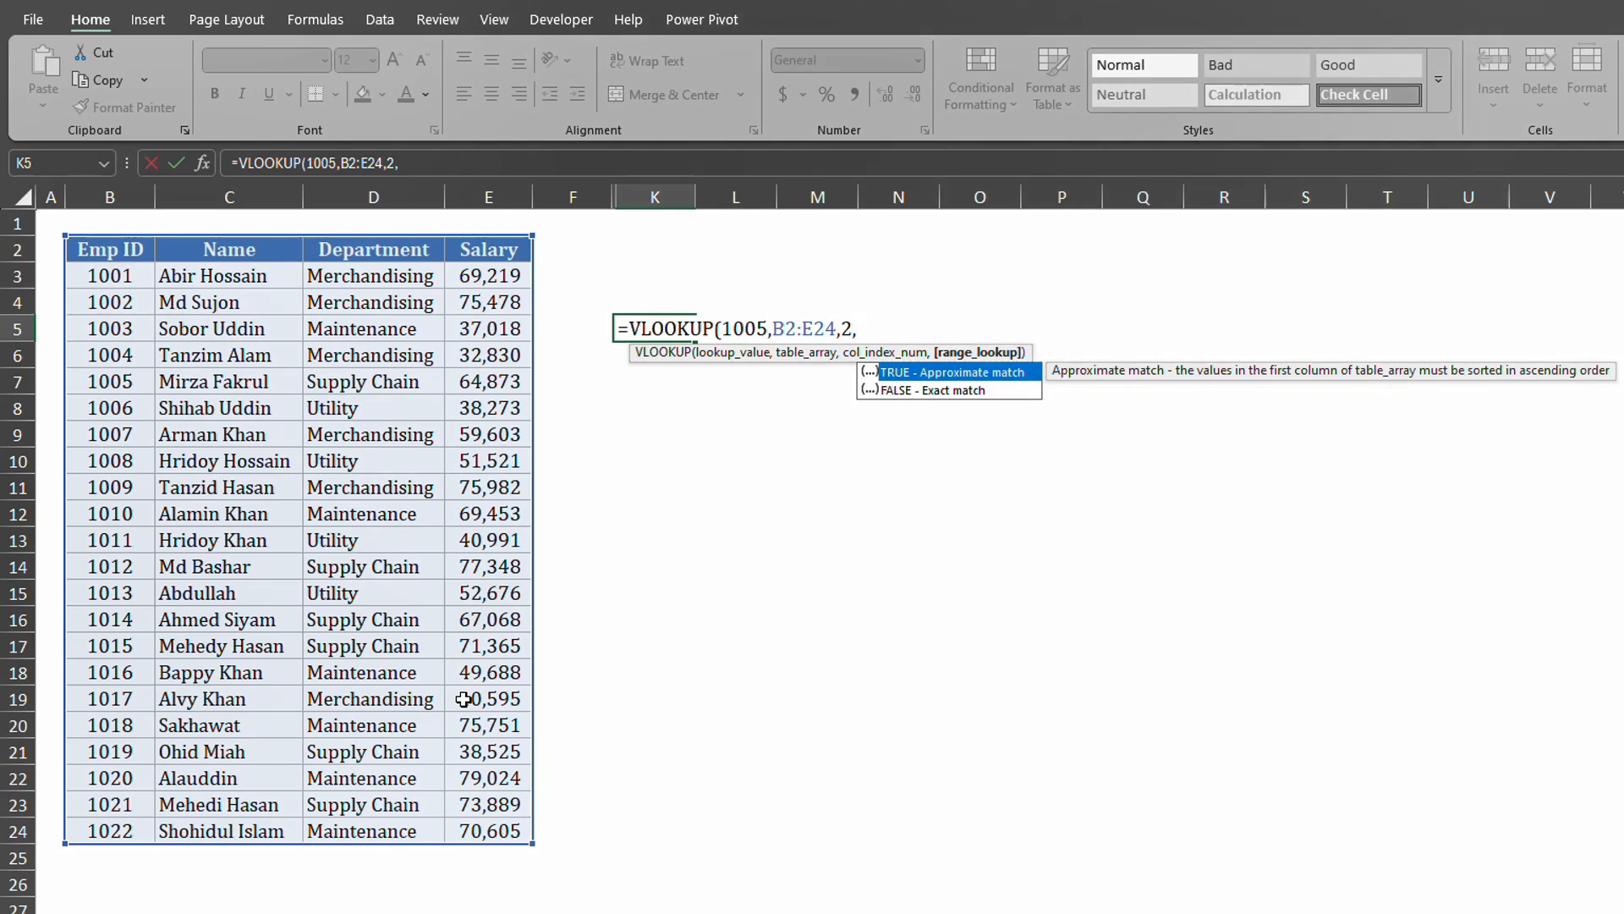
pyautogui.doubleClick(931, 391)
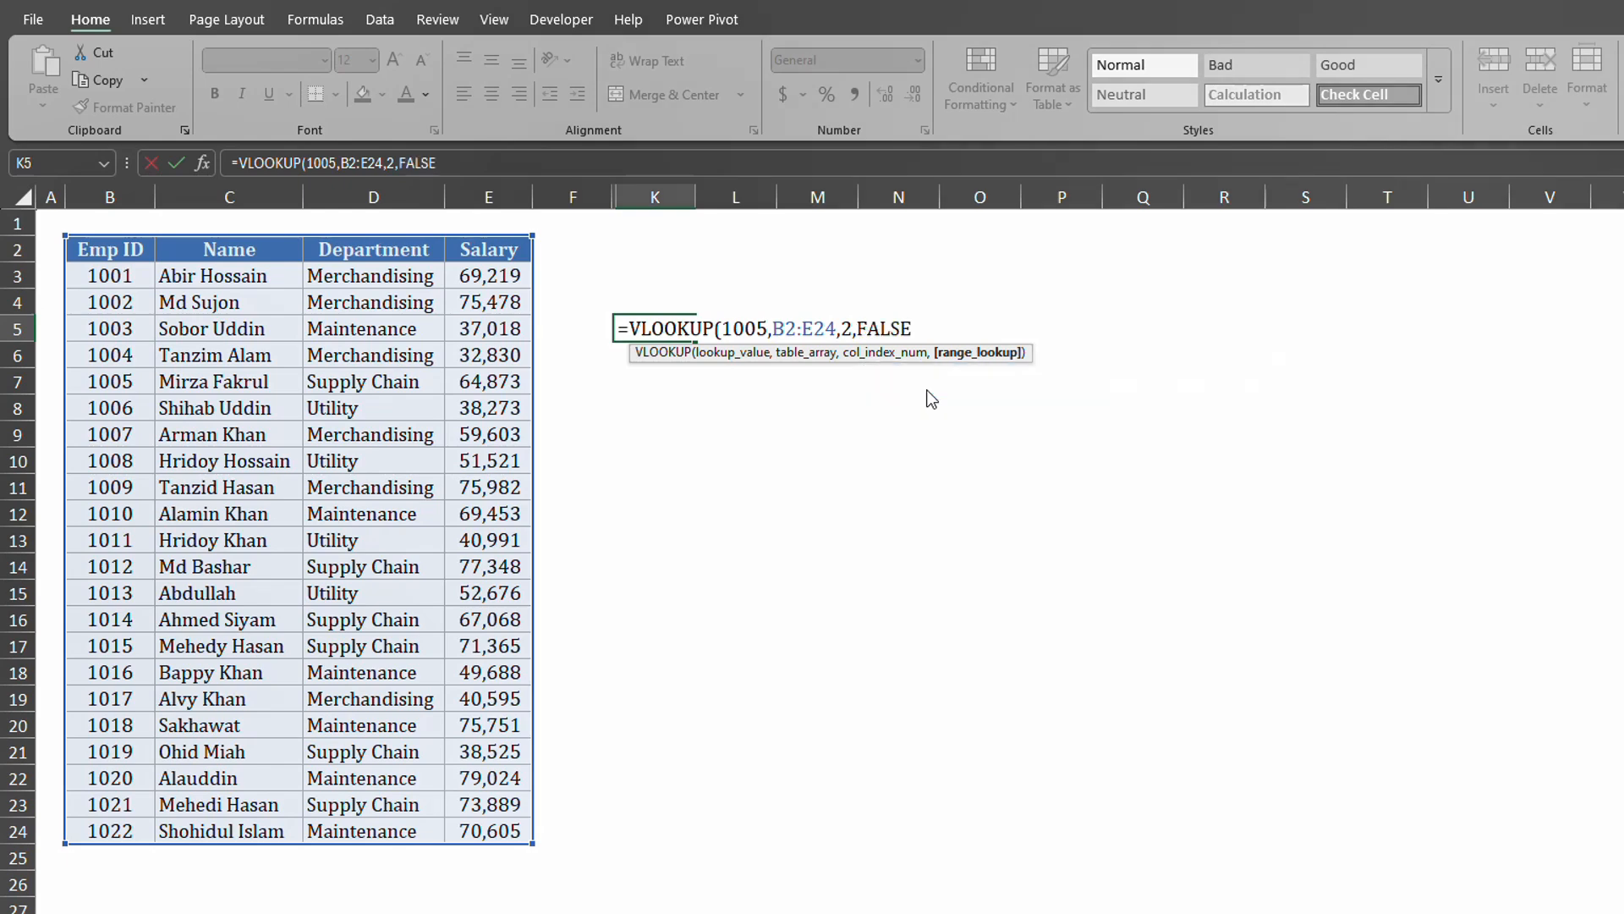
pyautogui.write(')')
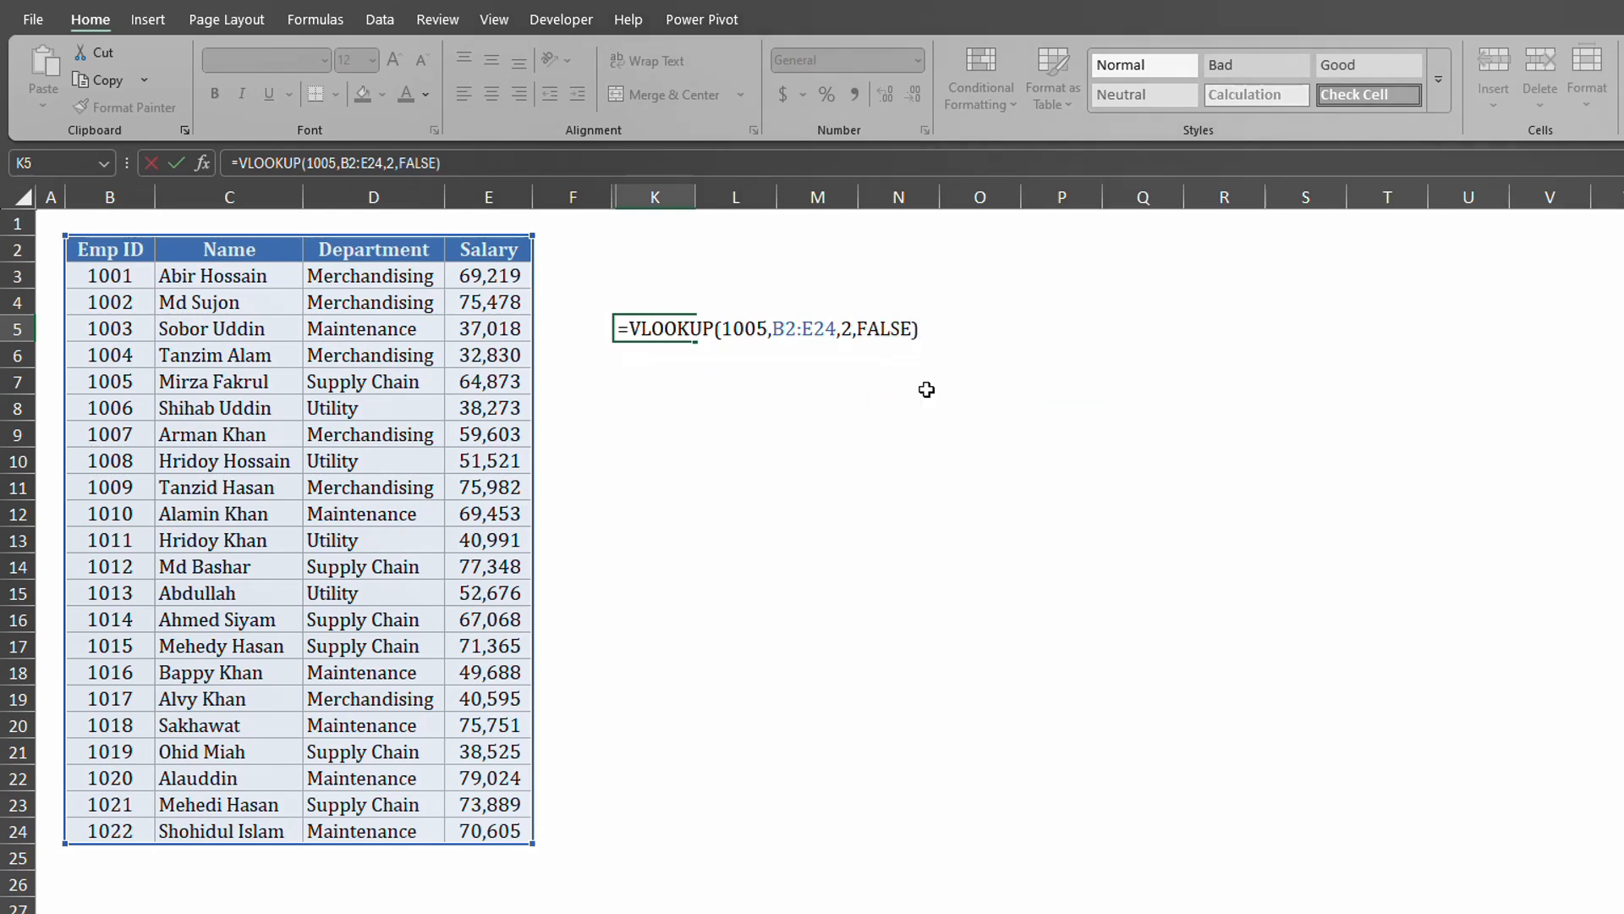
pyautogui.press('Return')
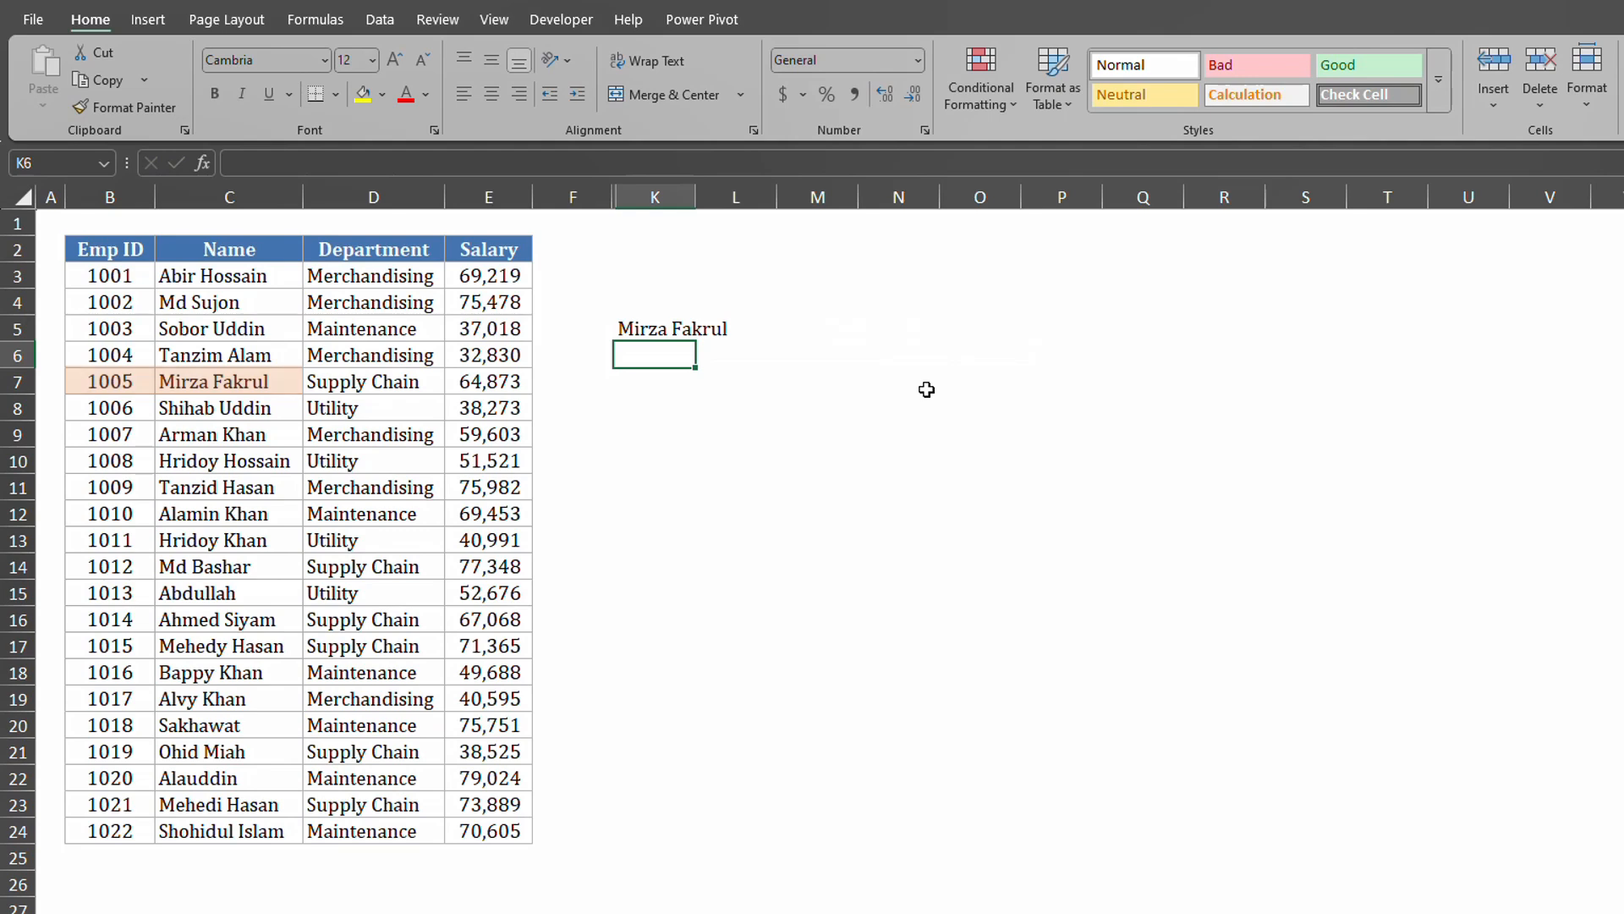
# Change K5's column index from 2 to 3, then check employee 1005's Name and Department entries.
pyautogui.click(650, 329)
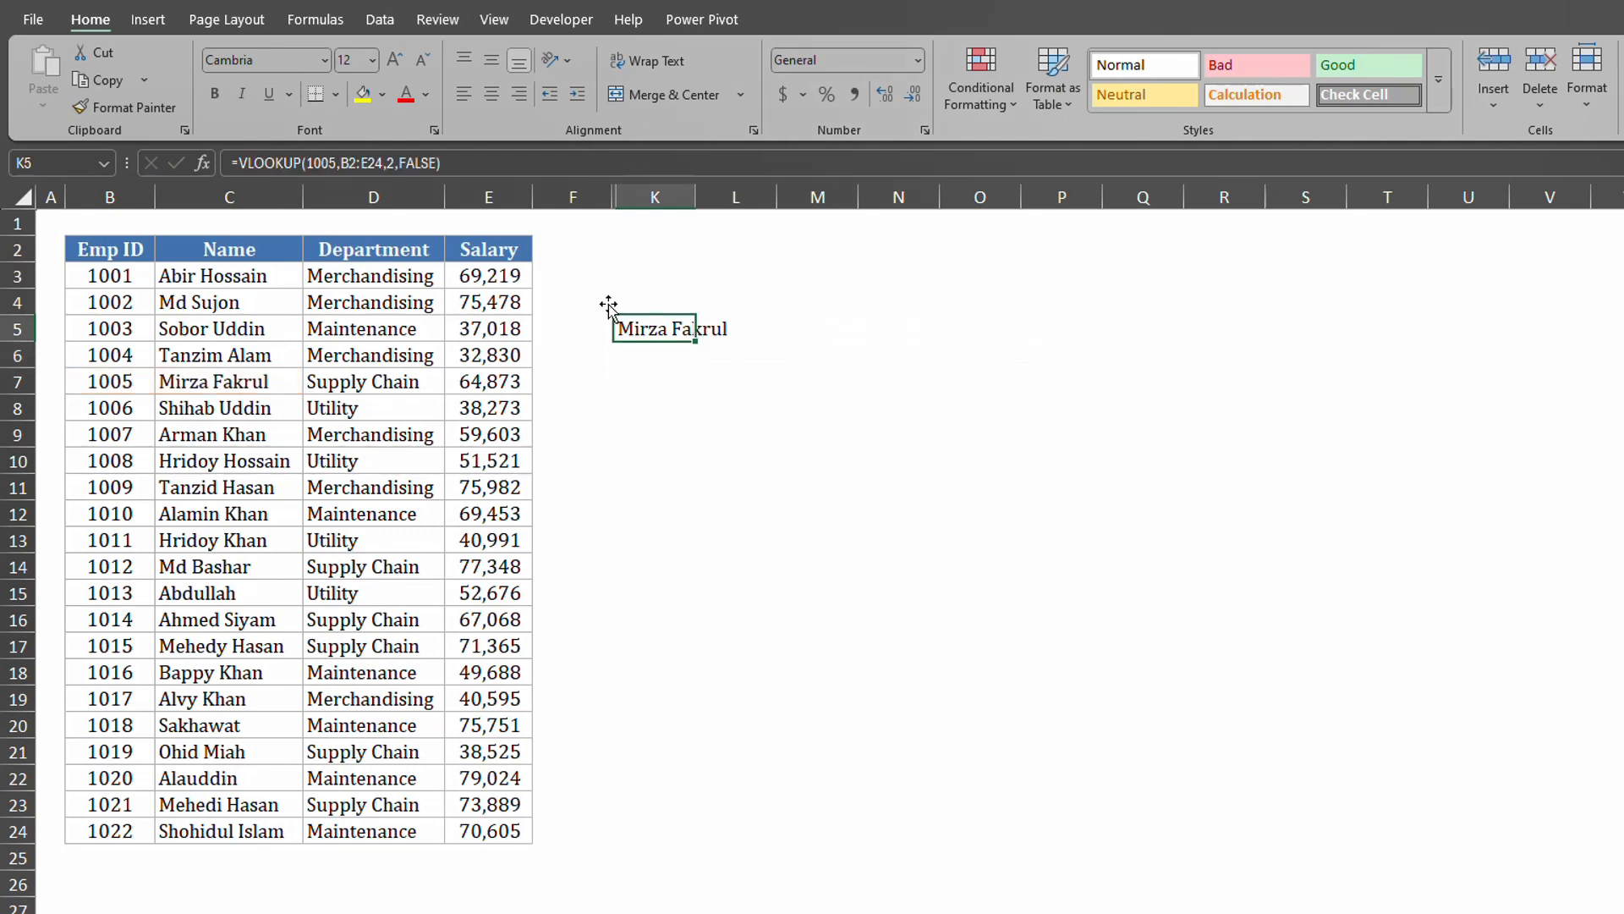
pyautogui.click(391, 163)
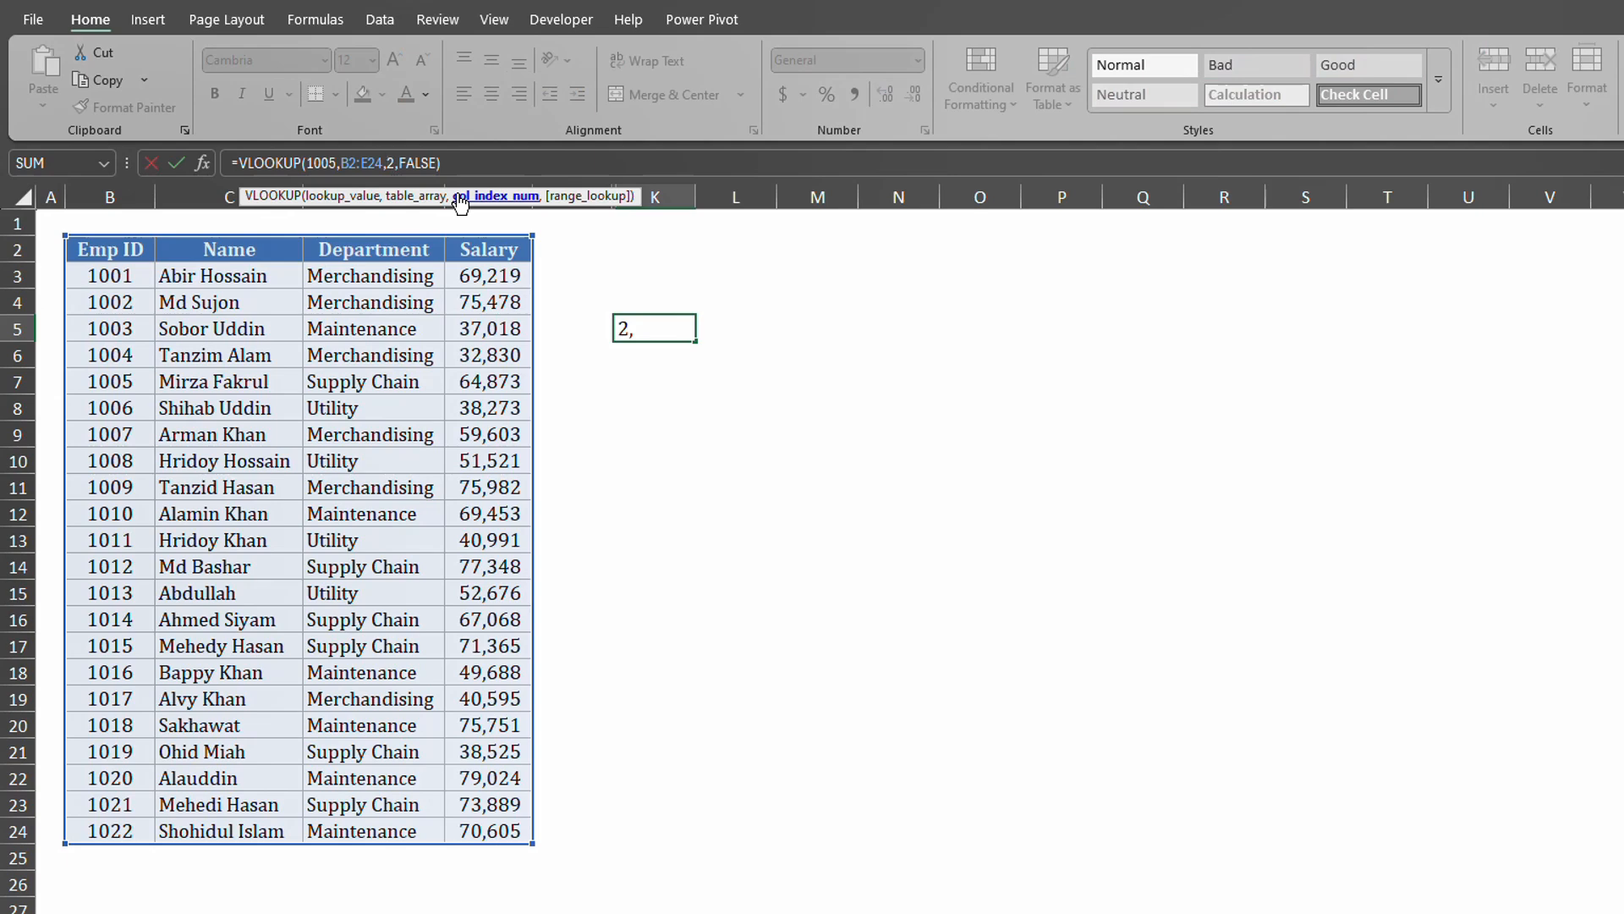
pyautogui.press('BackSpace')
pyautogui.write('3')
pyautogui.press('Return')
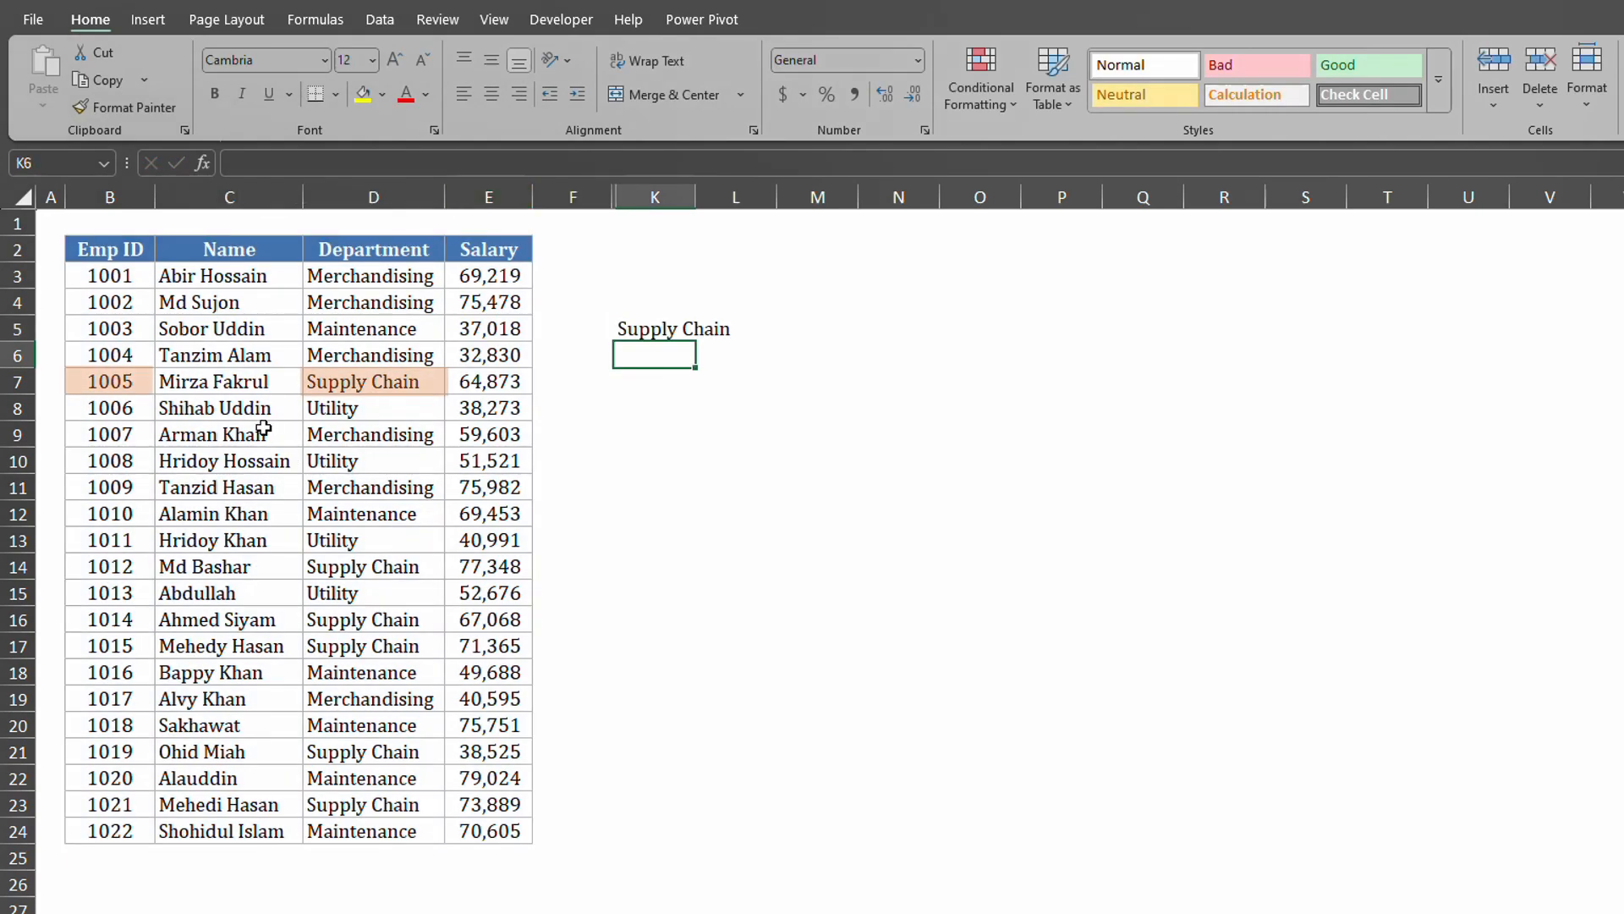
pyautogui.click(256, 383)
pyautogui.click(379, 382)
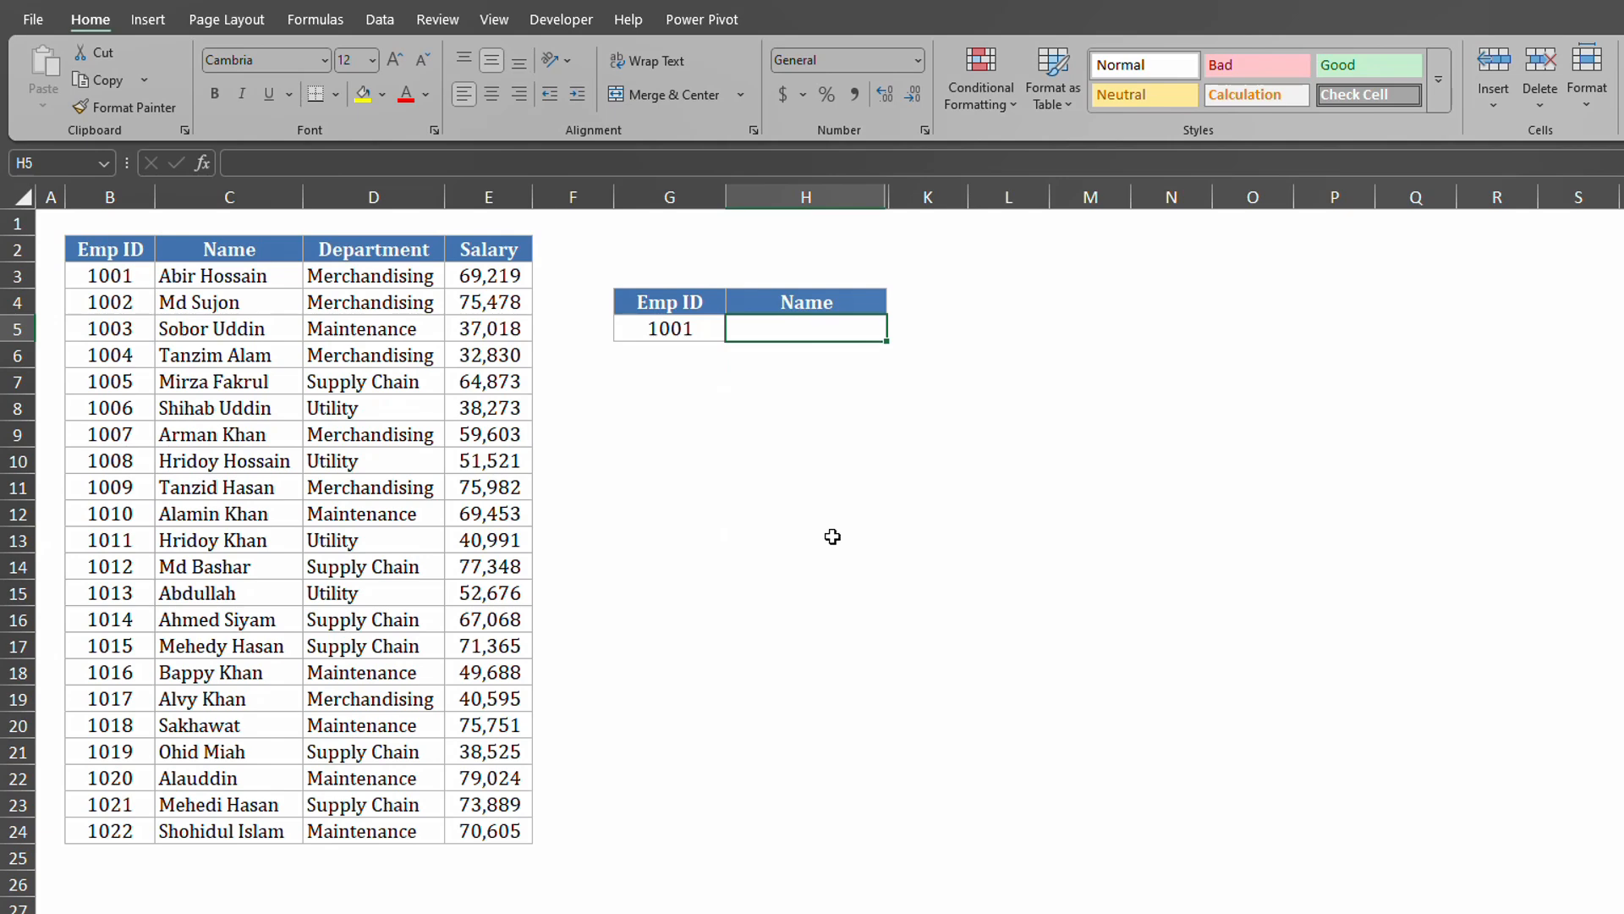
# Enter =VLOOKUP(G5,B2:E24,2,0) in H5 to look up the name for G5's Emp ID.
pyautogui.click(696, 331)
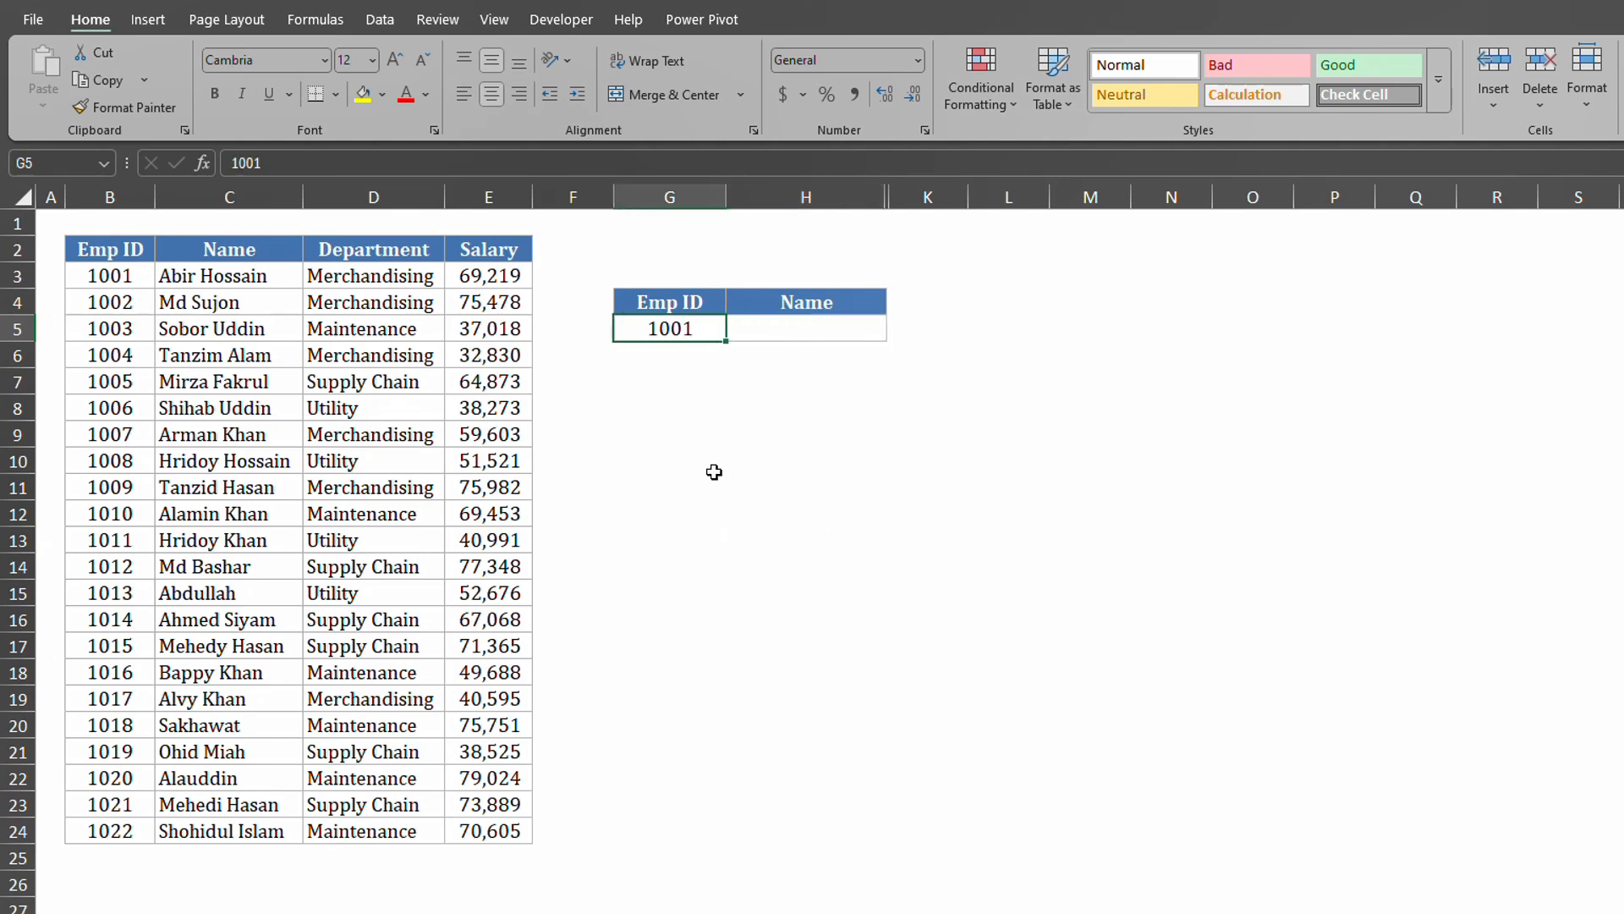
pyautogui.click(802, 333)
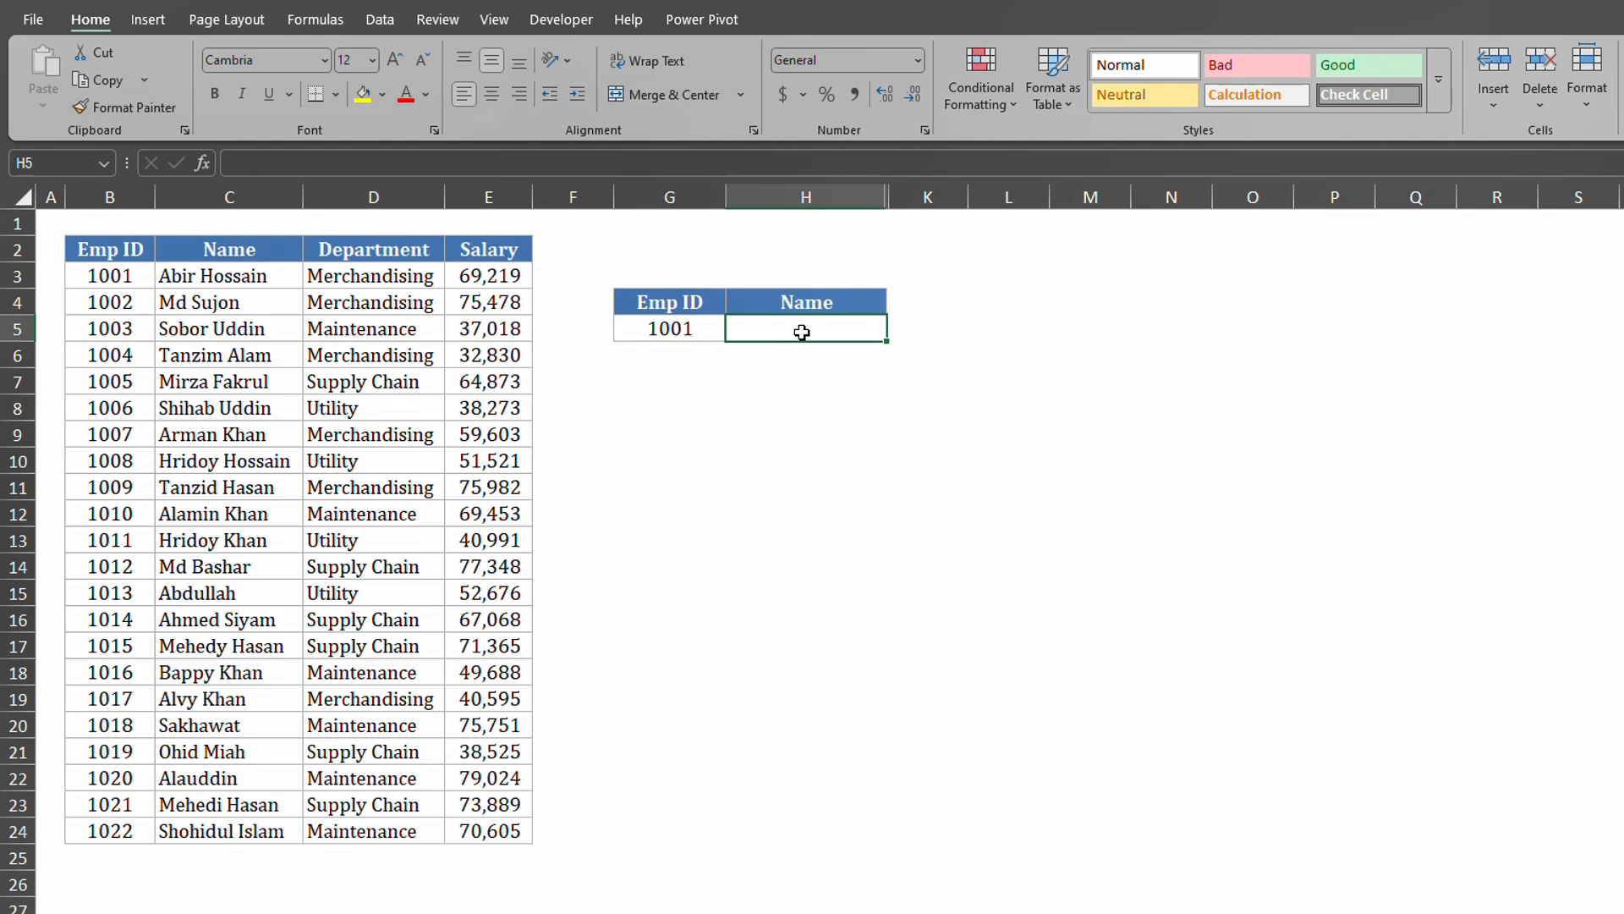
pyautogui.click(669, 328)
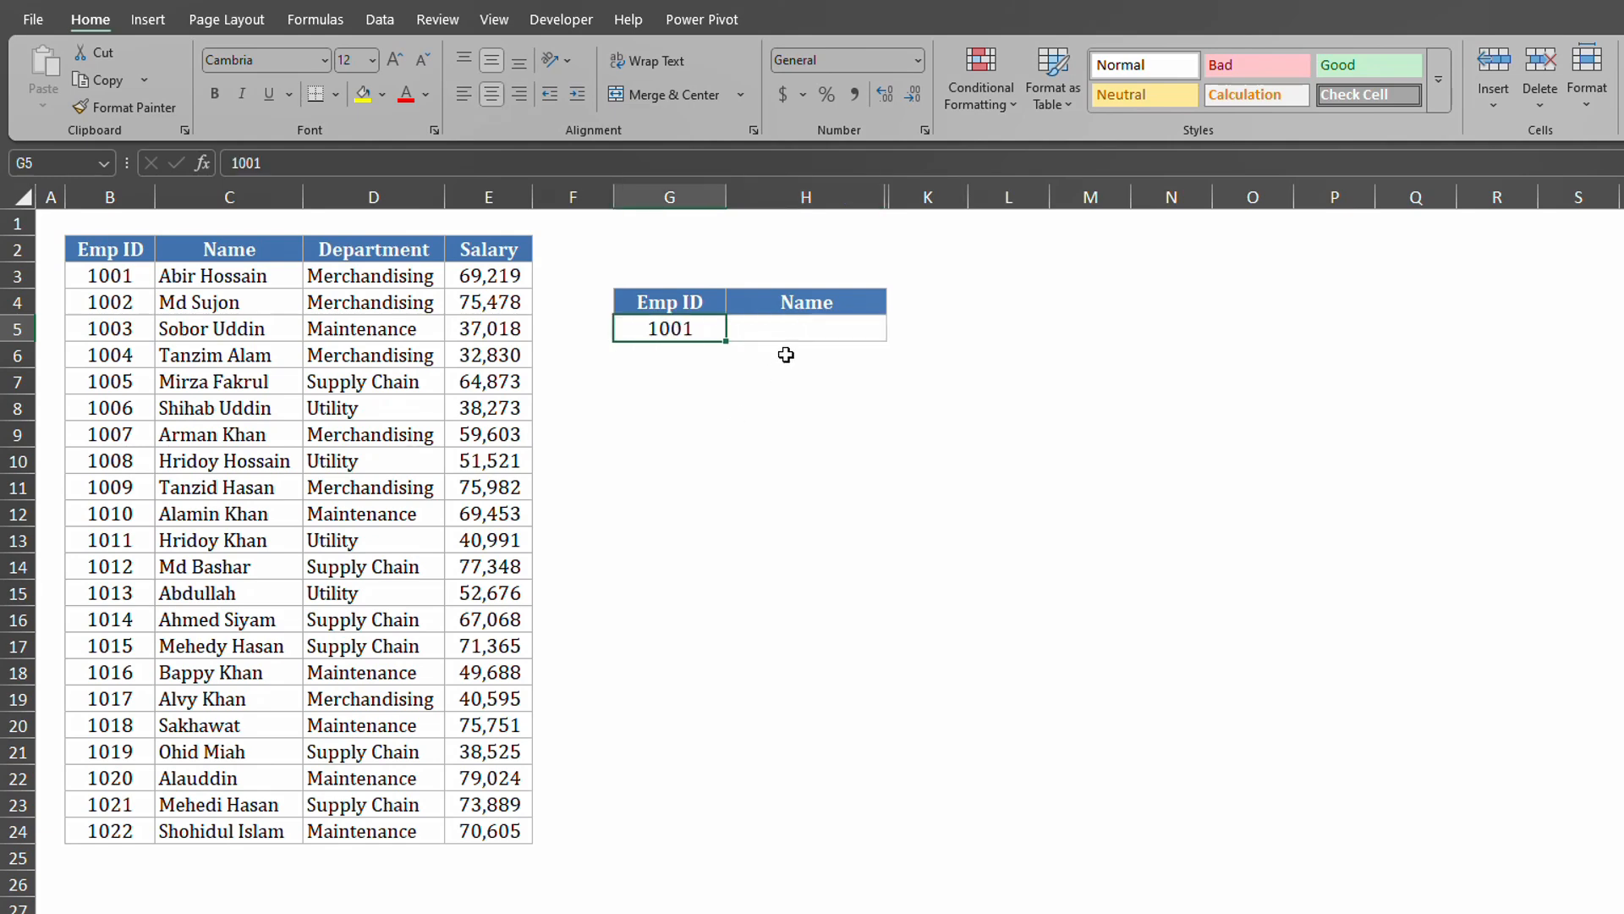
pyautogui.click(802, 327)
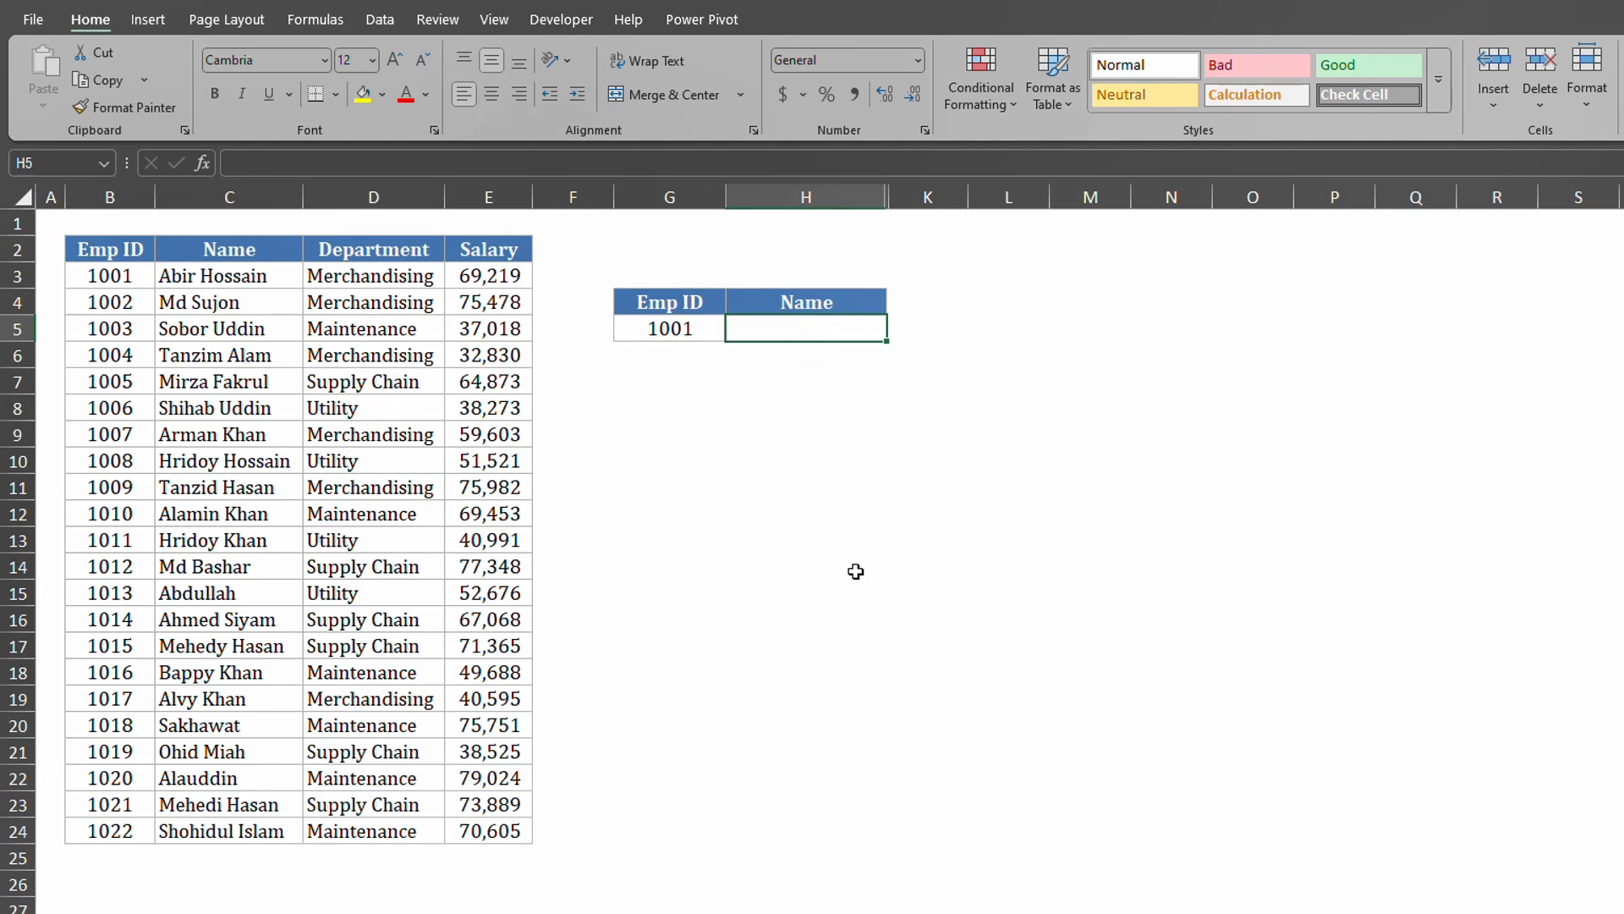
pyautogui.write('=vloo')
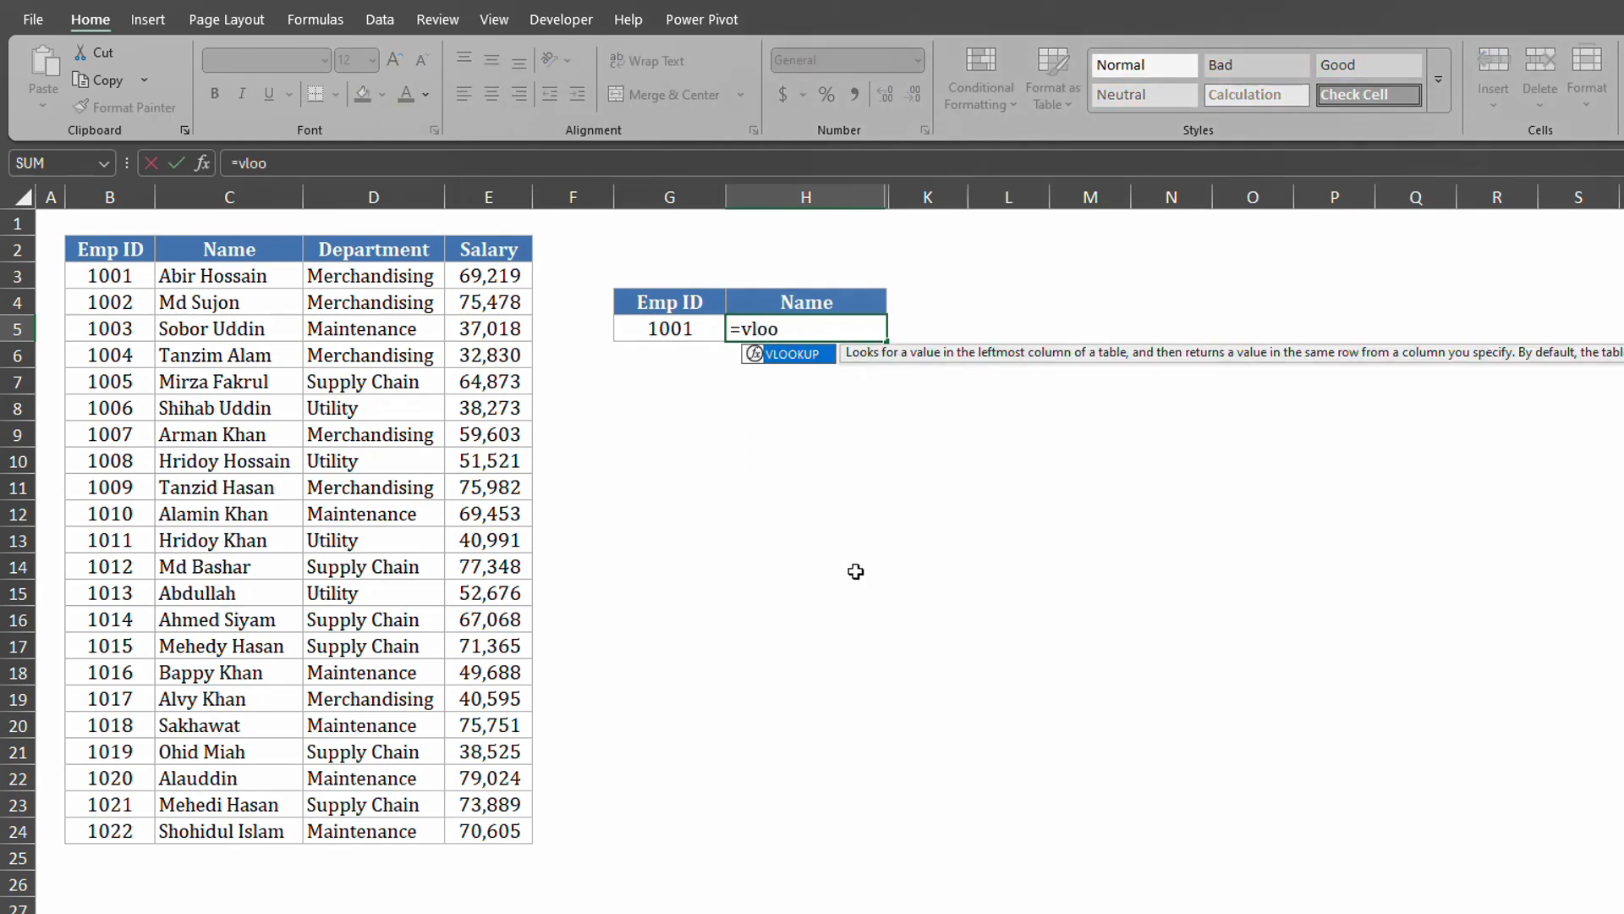
pyautogui.press('Tab')
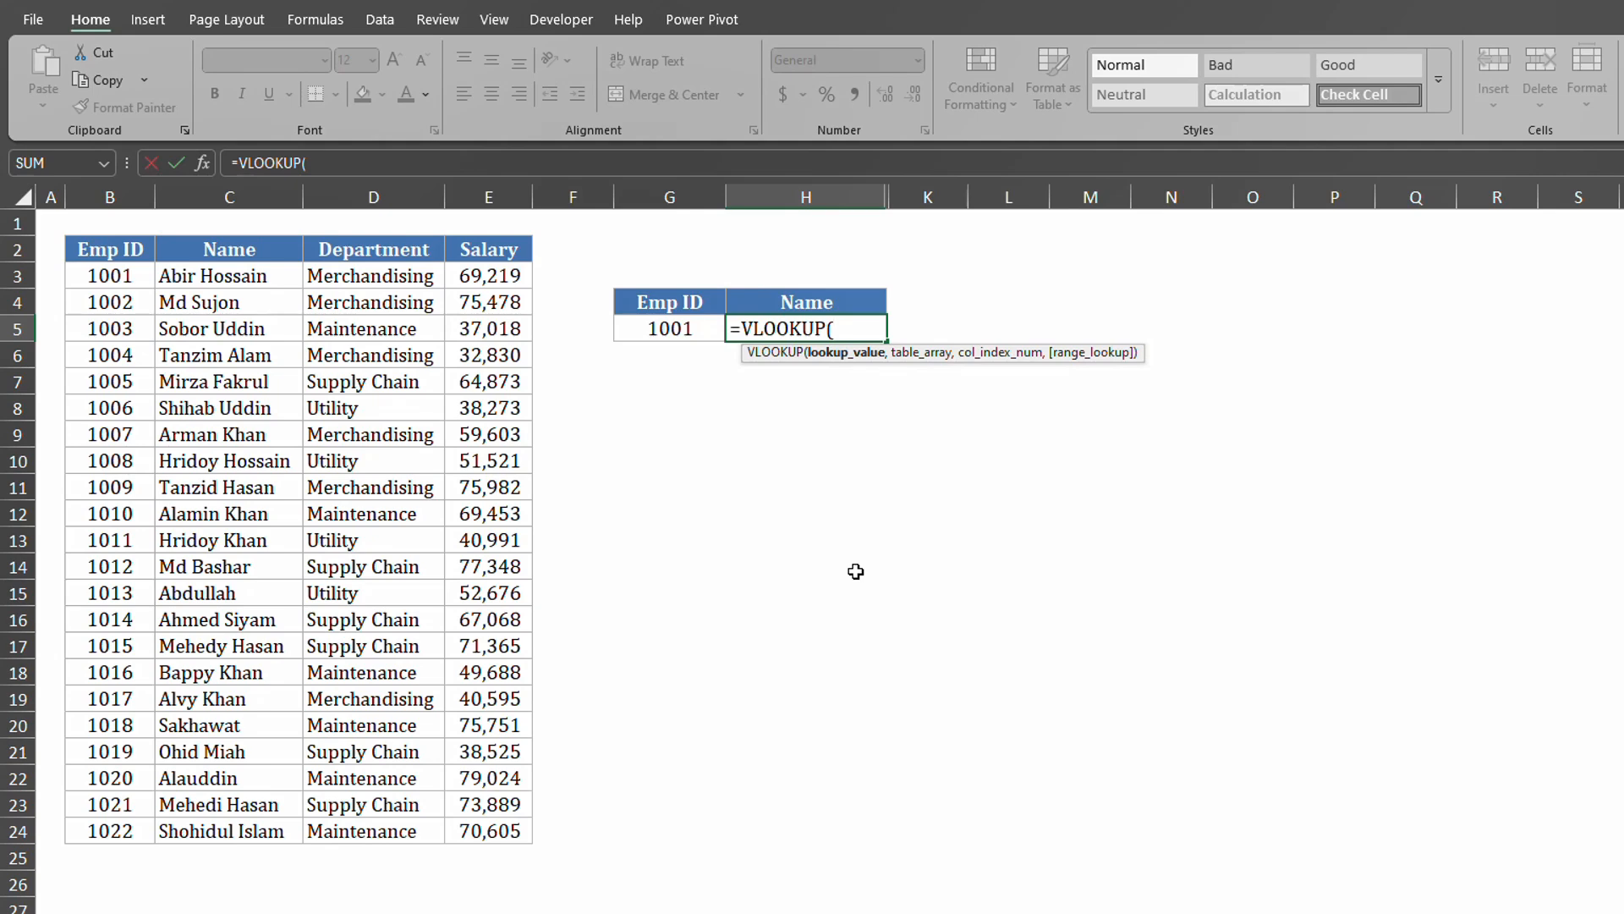
pyautogui.click(677, 329)
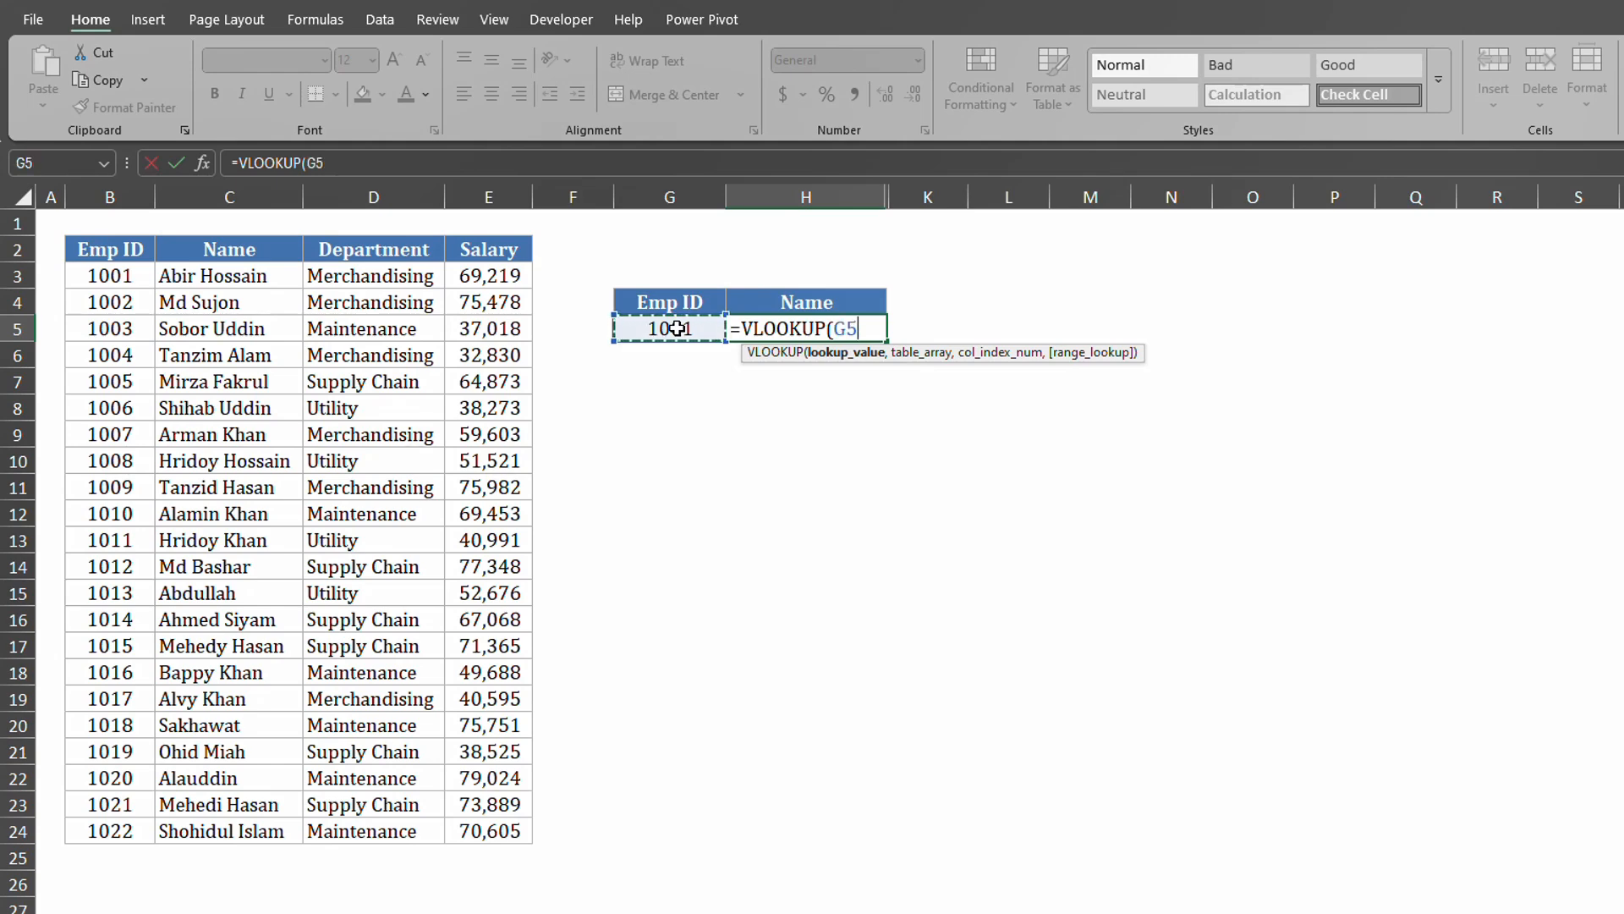
pyautogui.write(',')
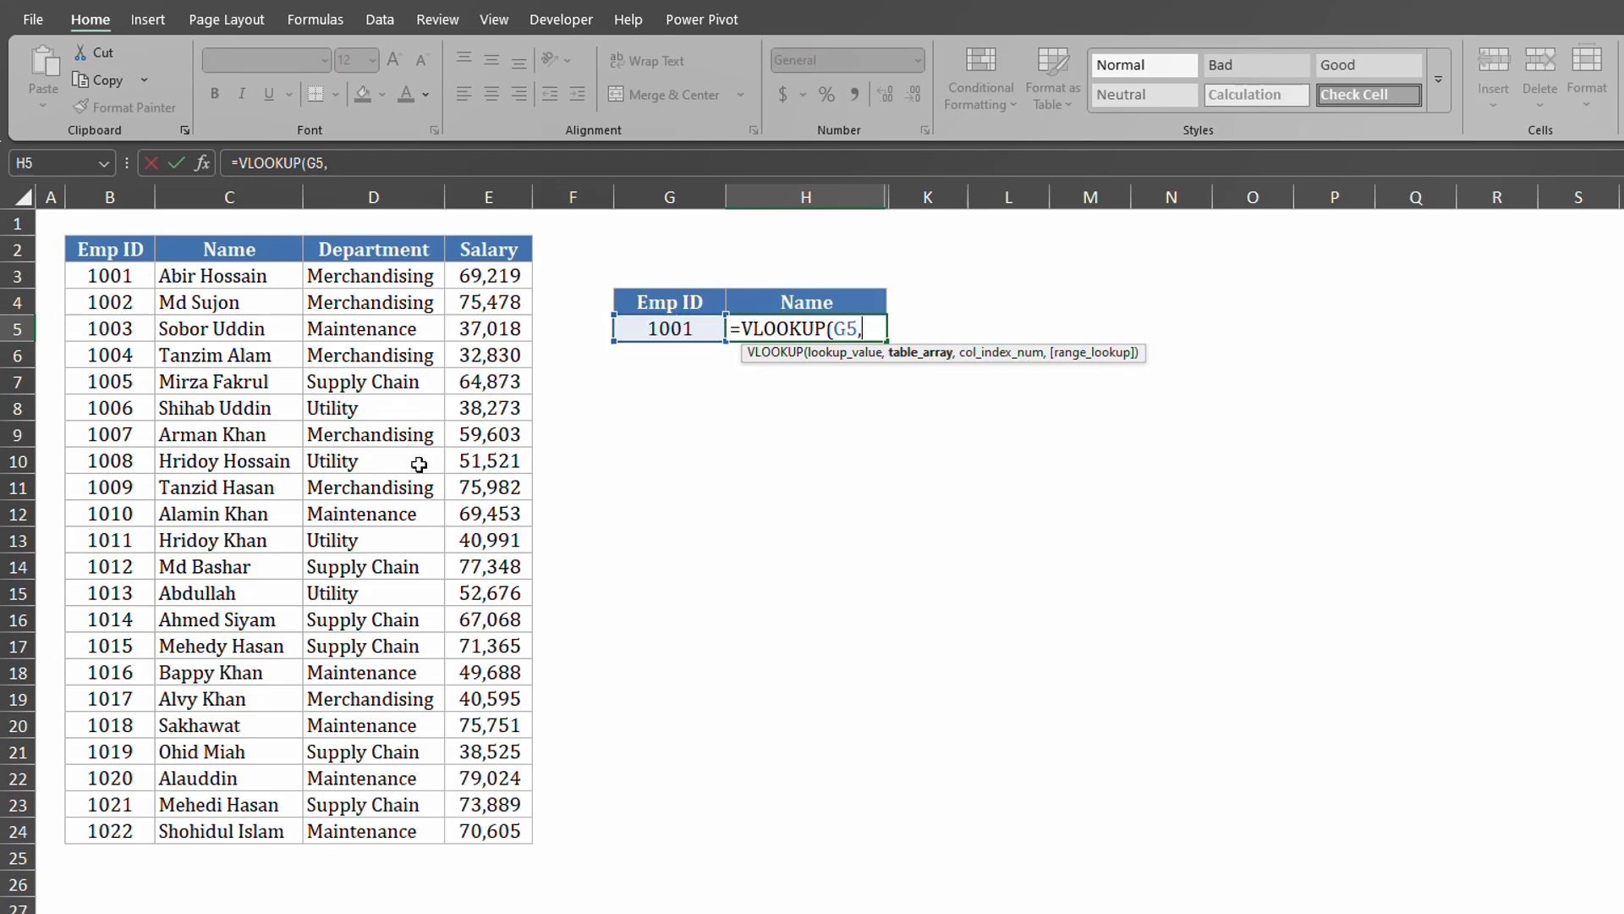
pyautogui.moveTo(110, 248); pyautogui.dragTo(484, 833)
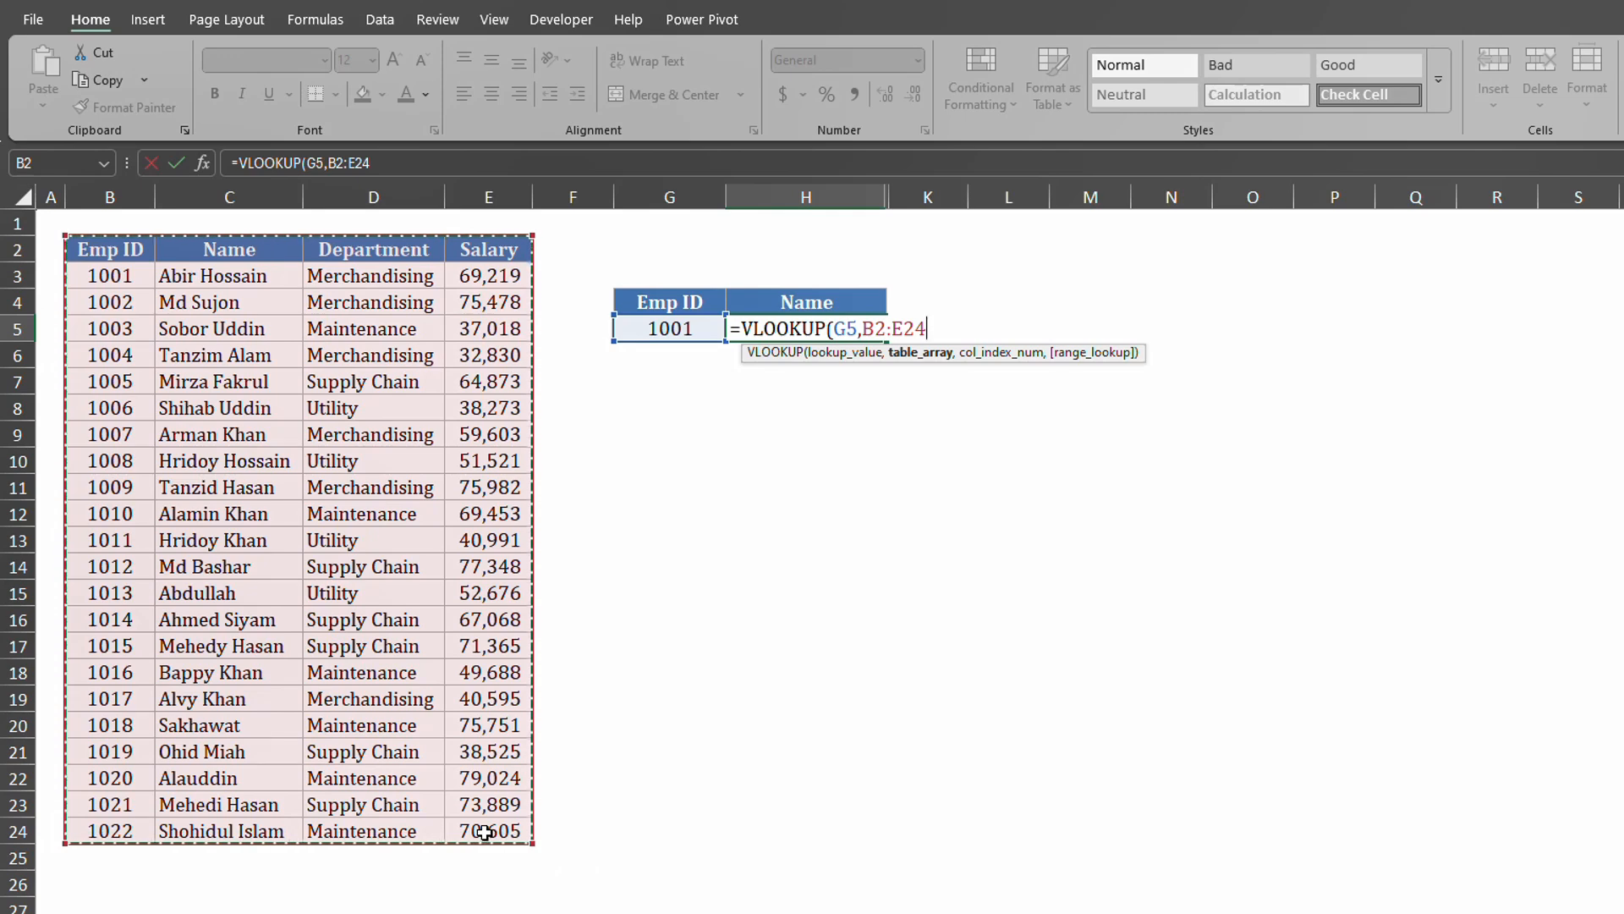
pyautogui.write(',')
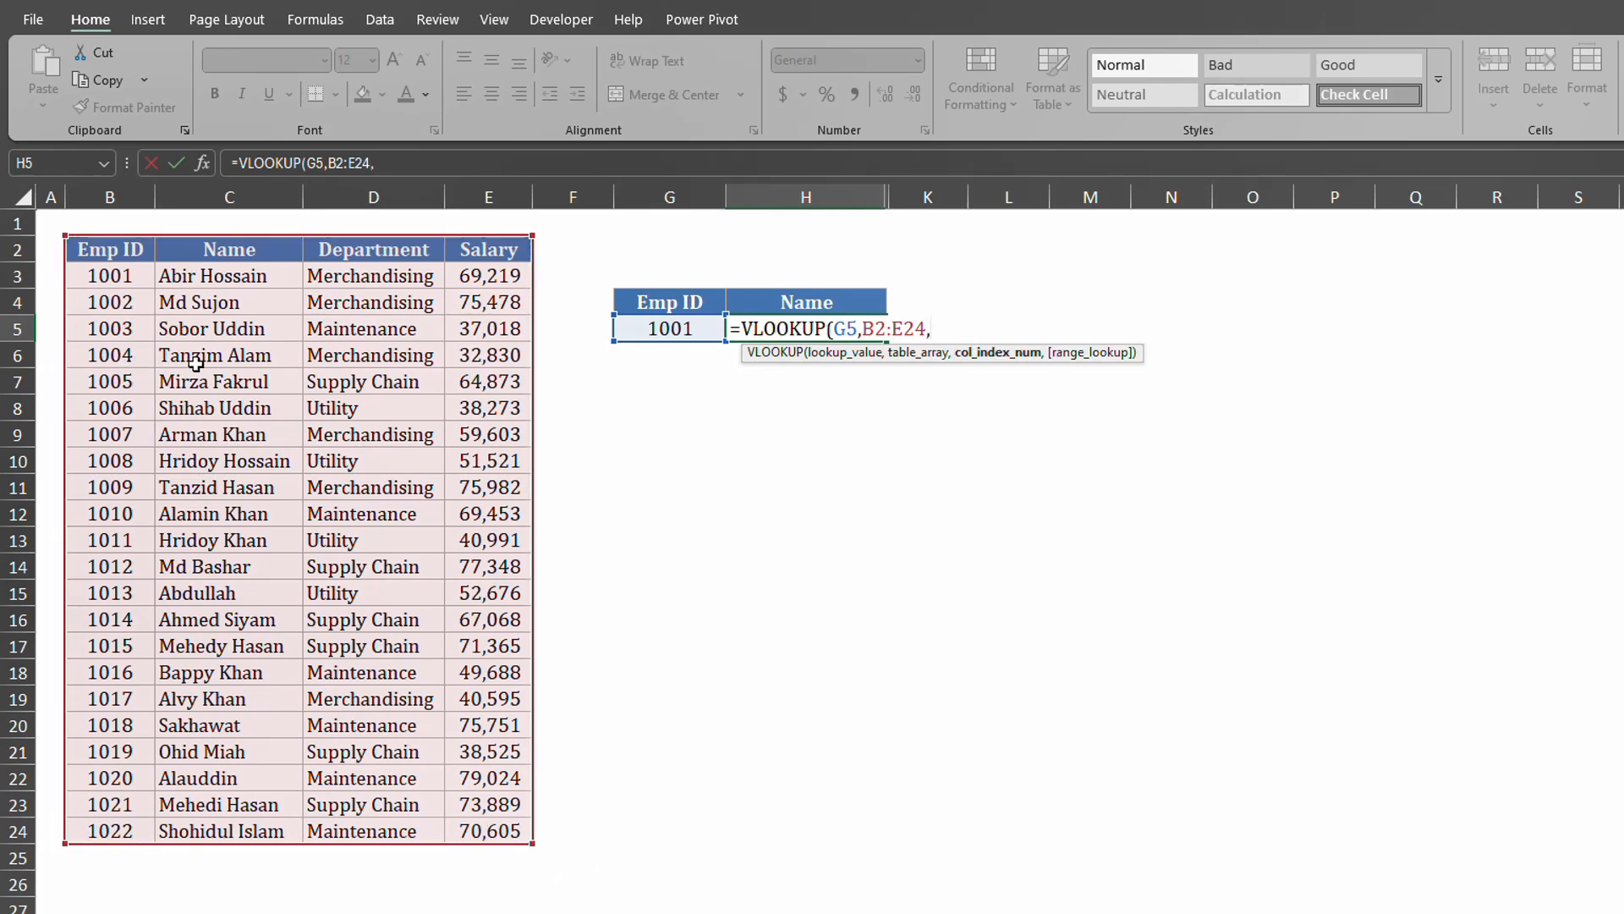
pyautogui.write('2,0')
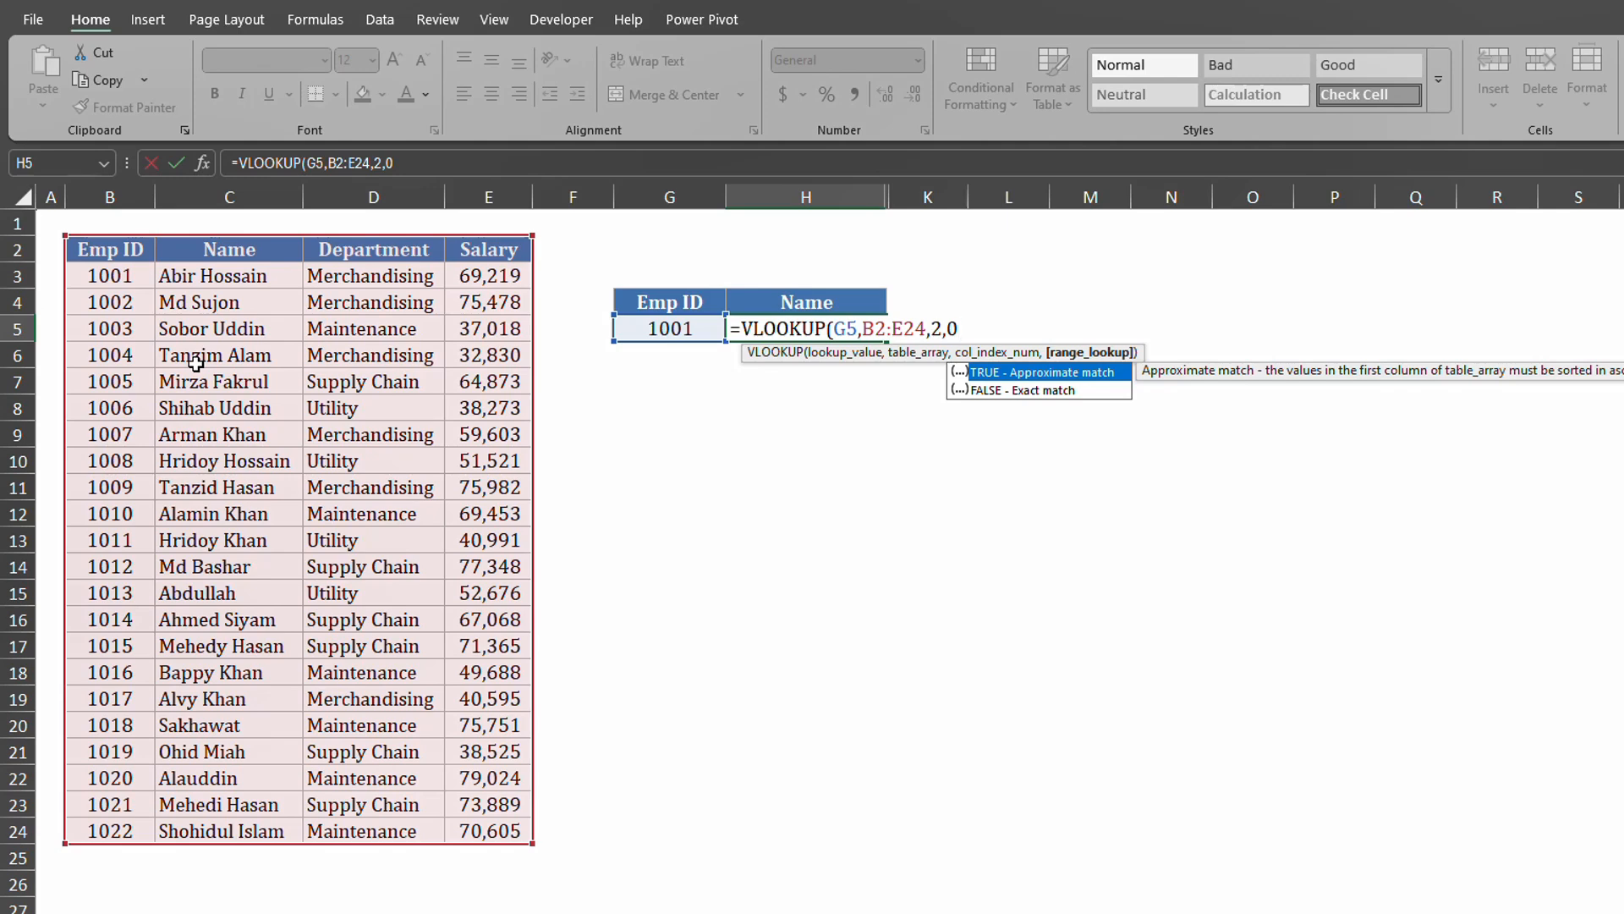
pyautogui.write(')')
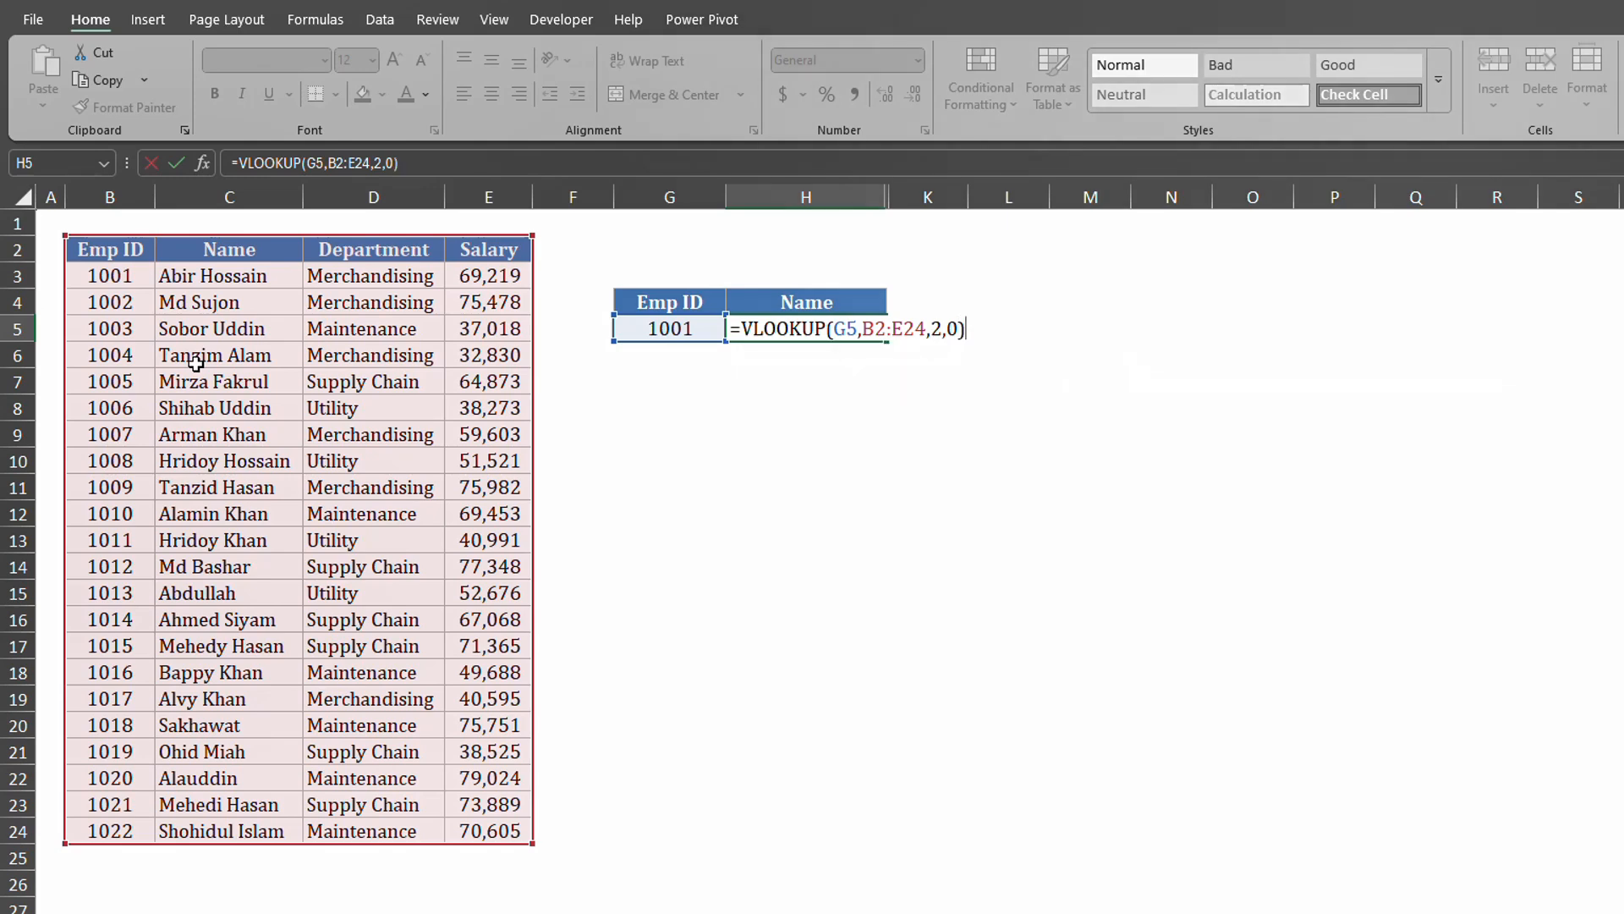
pyautogui.press('Return')
# Change the Emp ID in G5 to 1004.
pyautogui.press('Up')
pyautogui.press('Left')
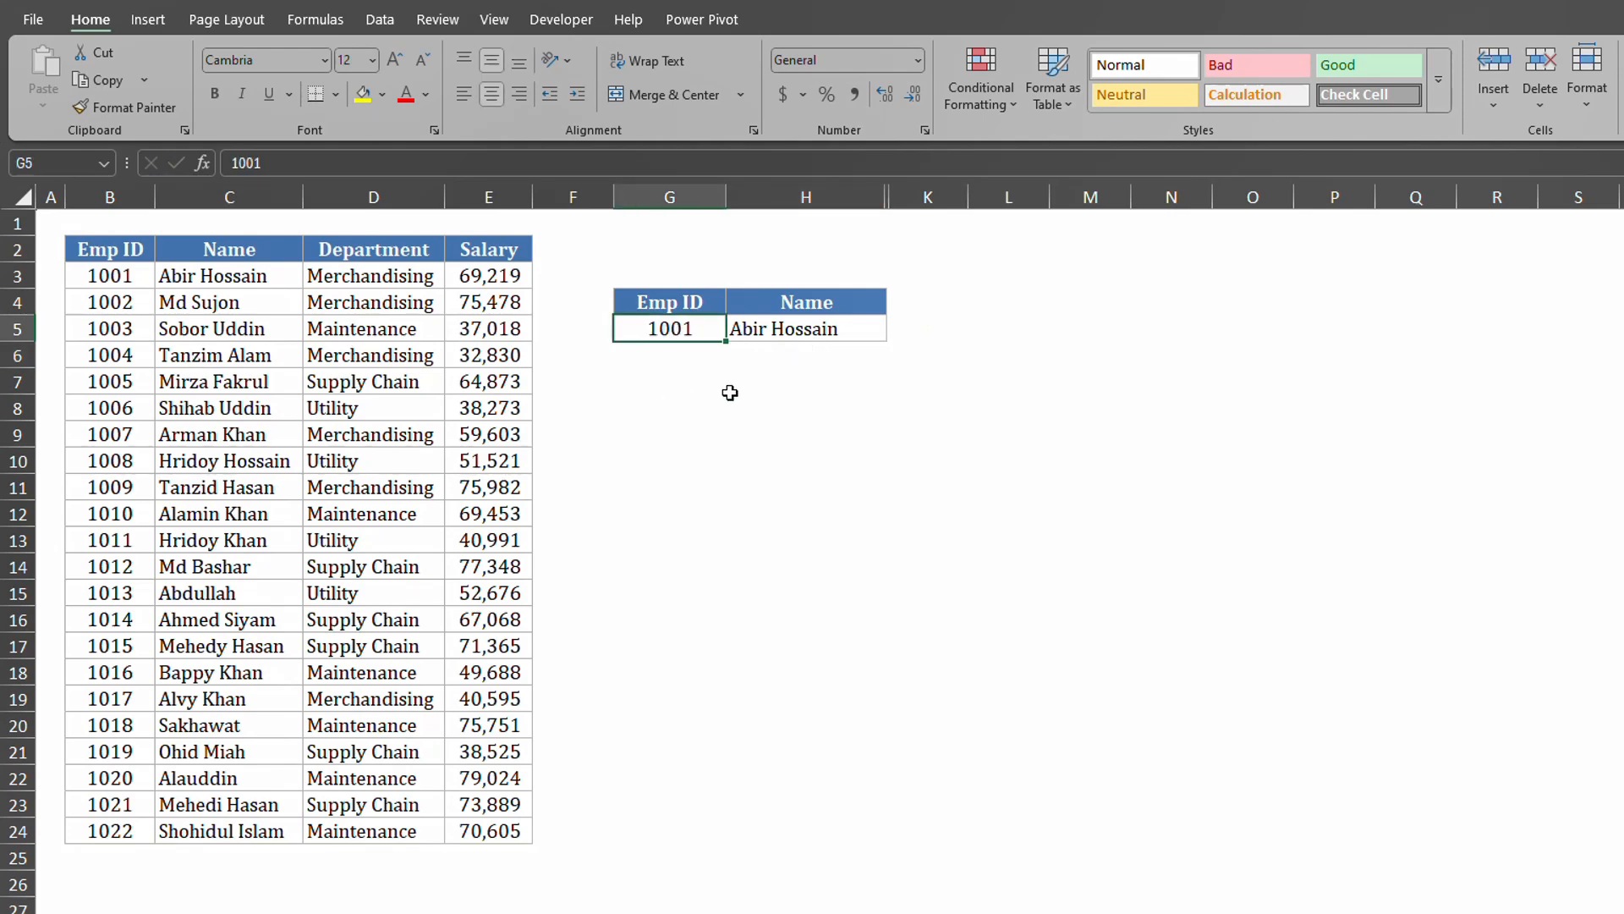
pyautogui.click(797, 333)
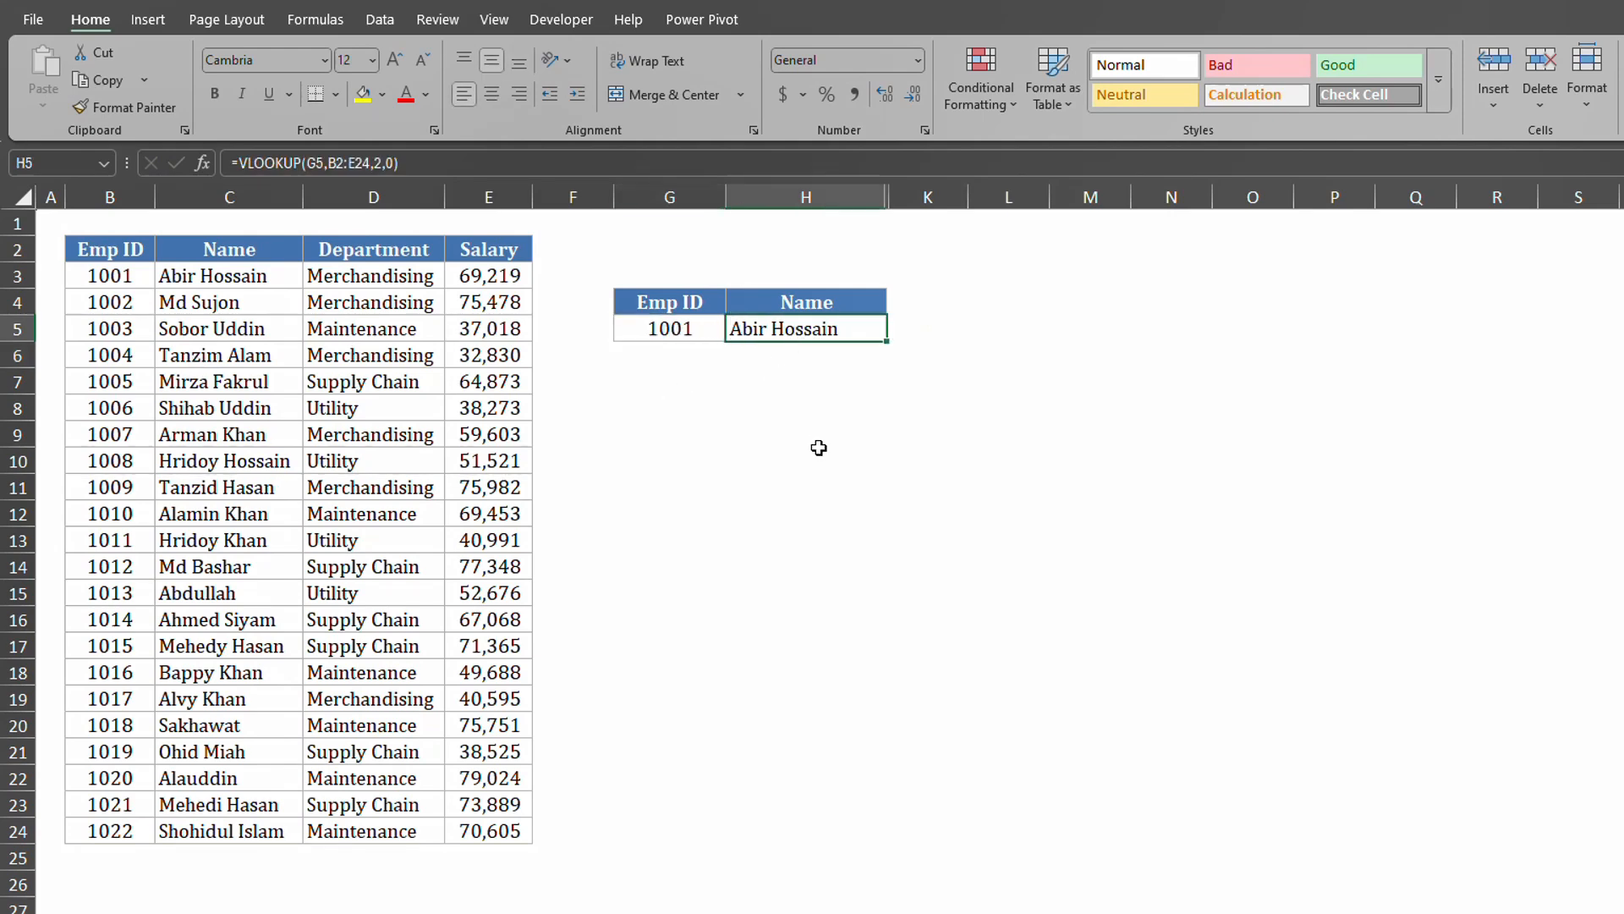
pyautogui.click(675, 323)
pyautogui.write('1004')
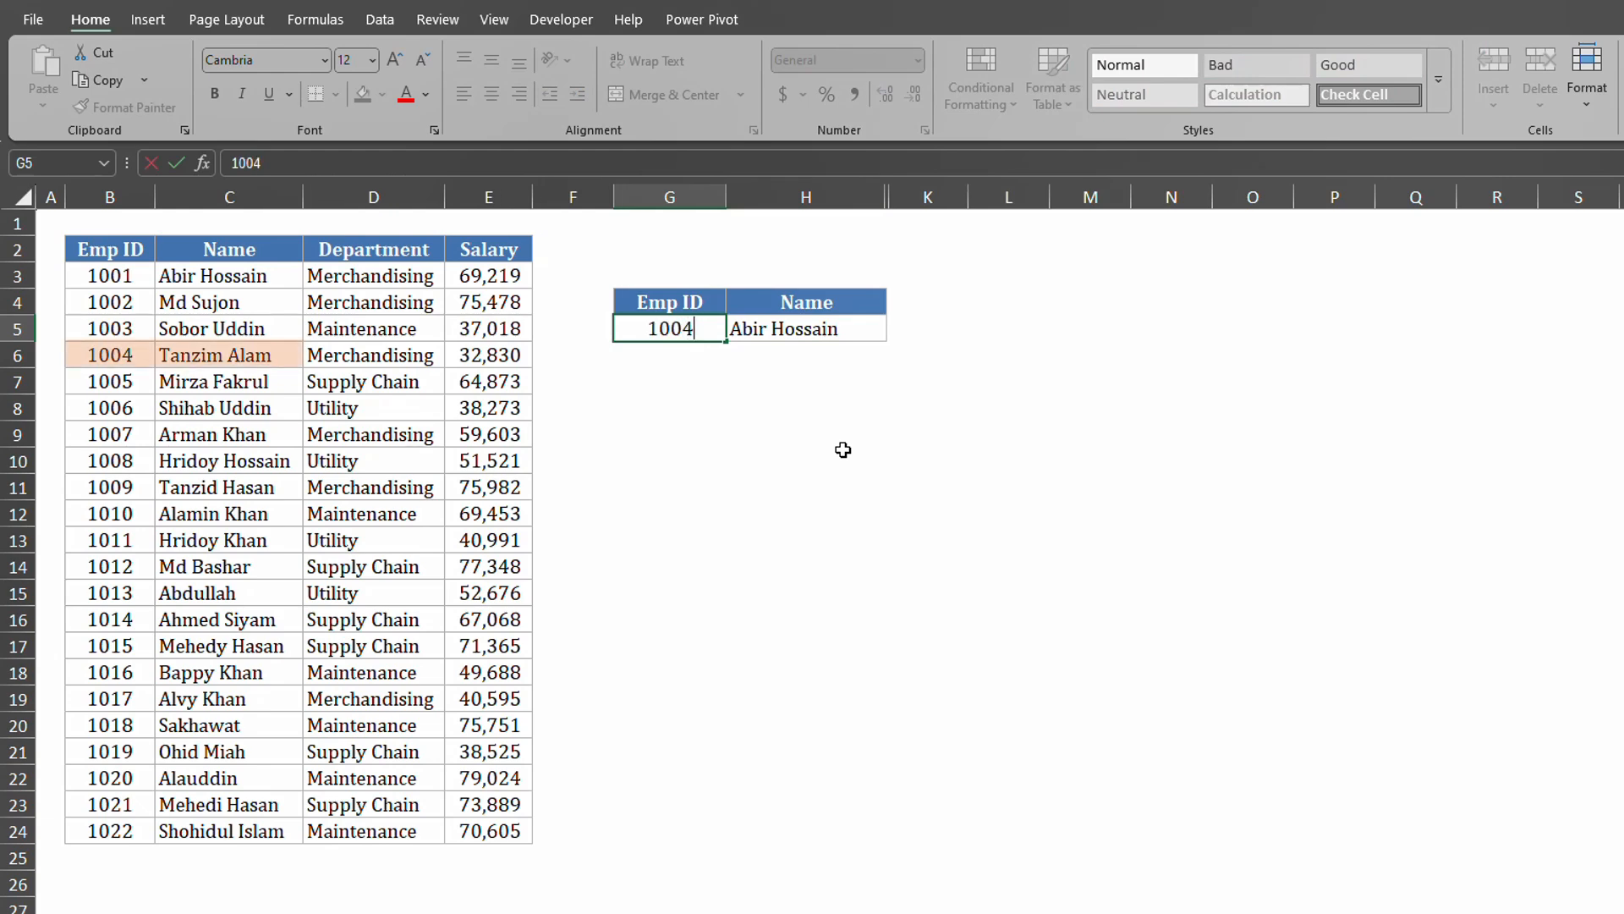
pyautogui.press('Return')
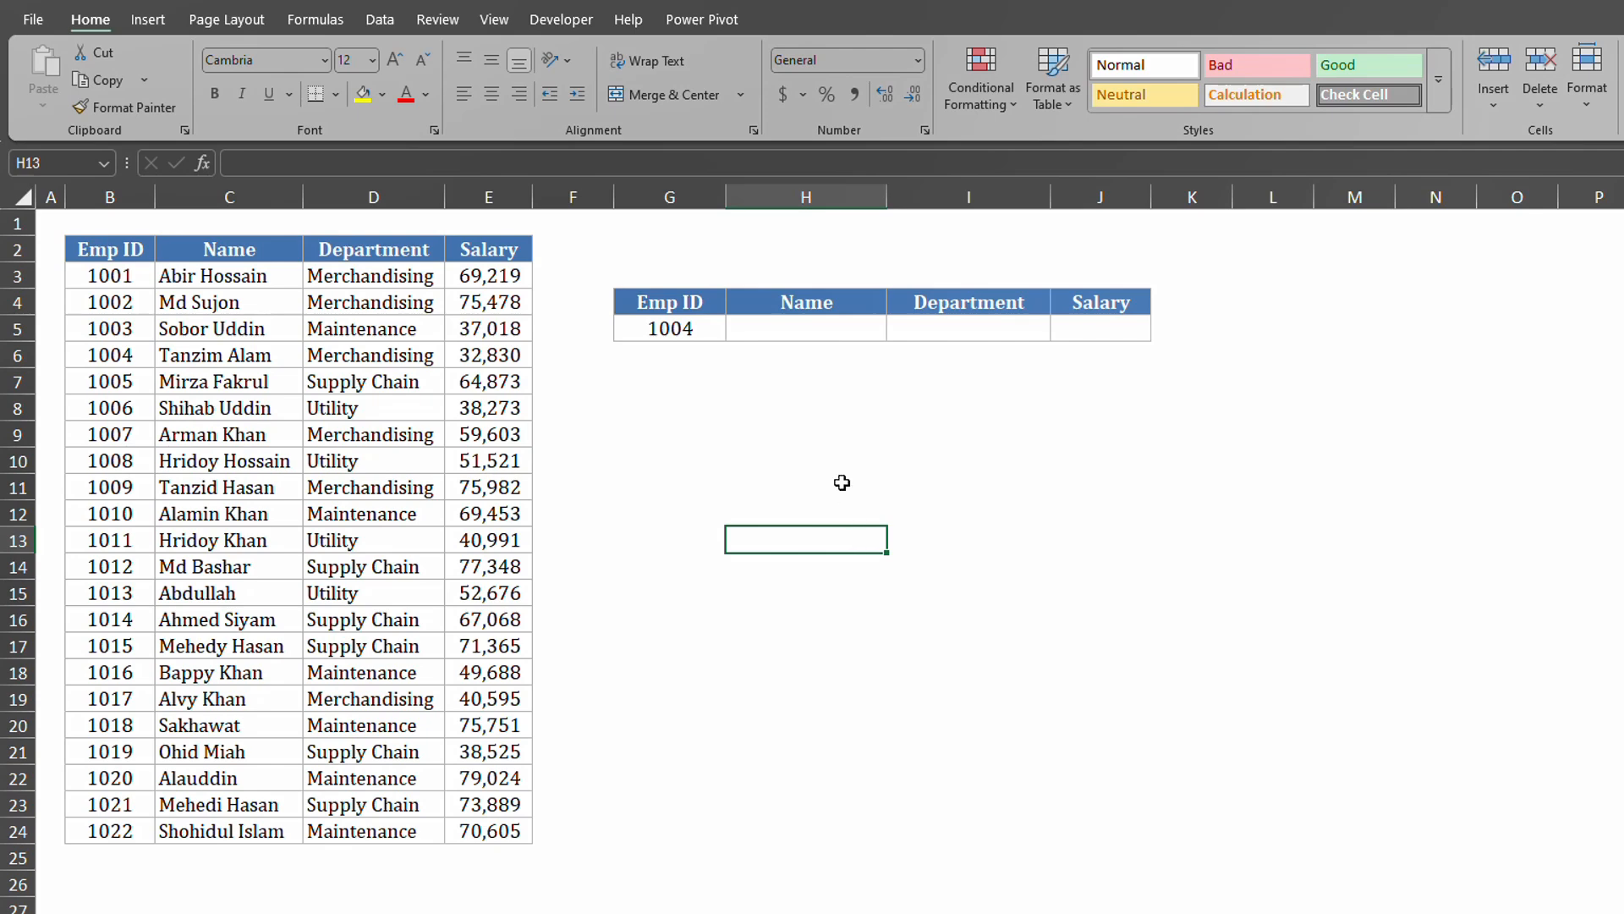
# Review Emp ID 1004 in G5 and the empty Name, Department and Salary cells H5:J5.
pyautogui.click(674, 331)
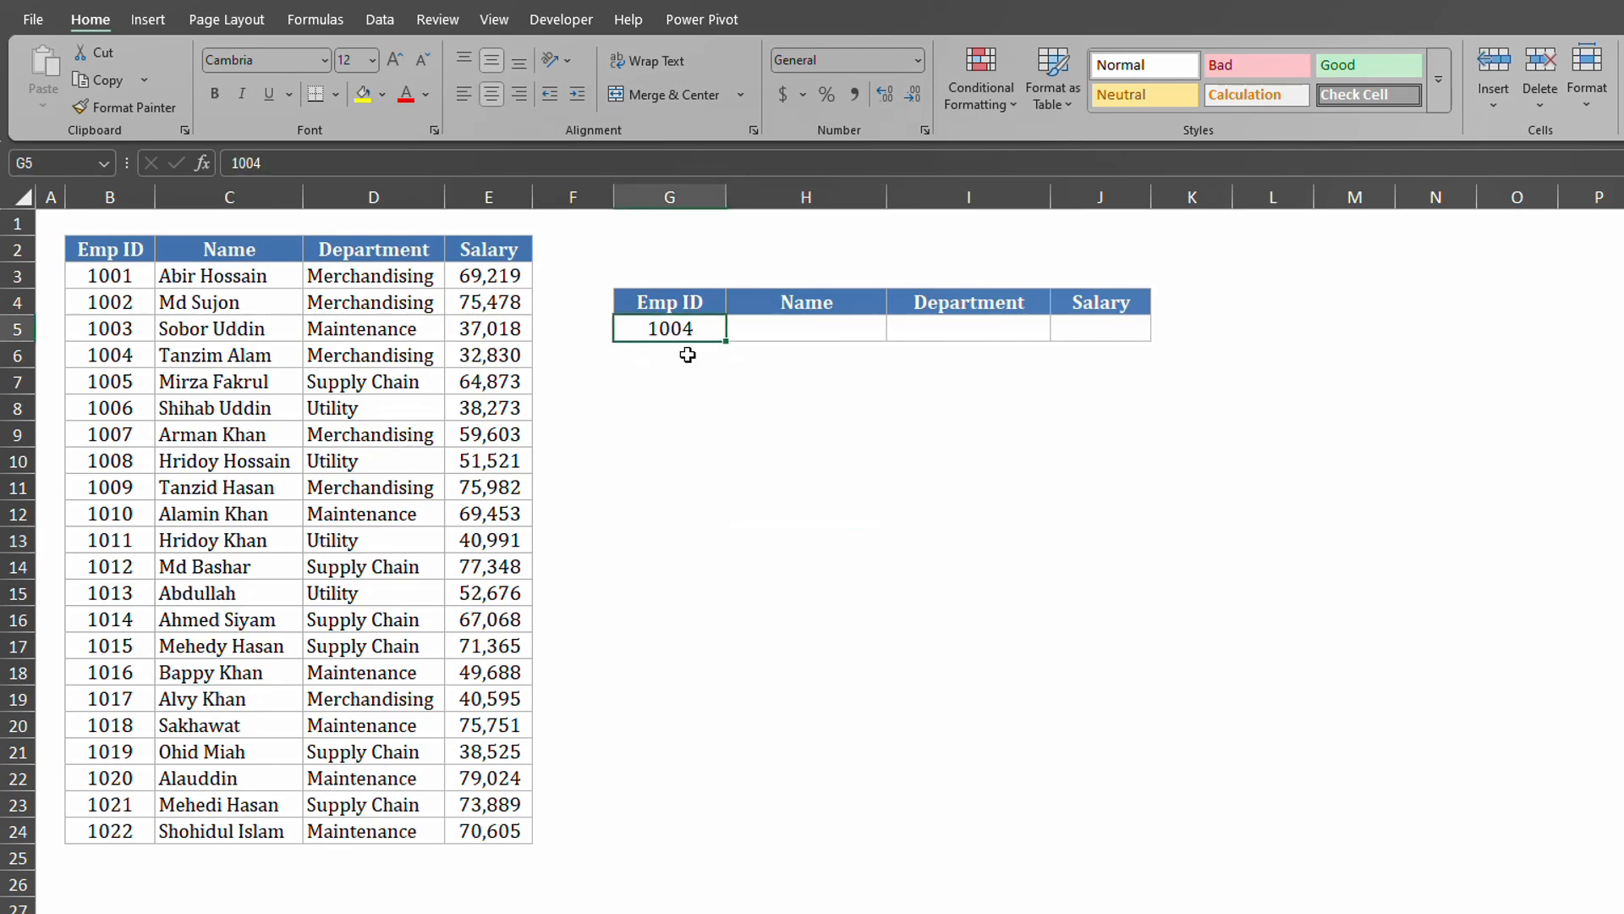
pyautogui.click(806, 330)
pyautogui.click(943, 330)
pyautogui.click(1104, 327)
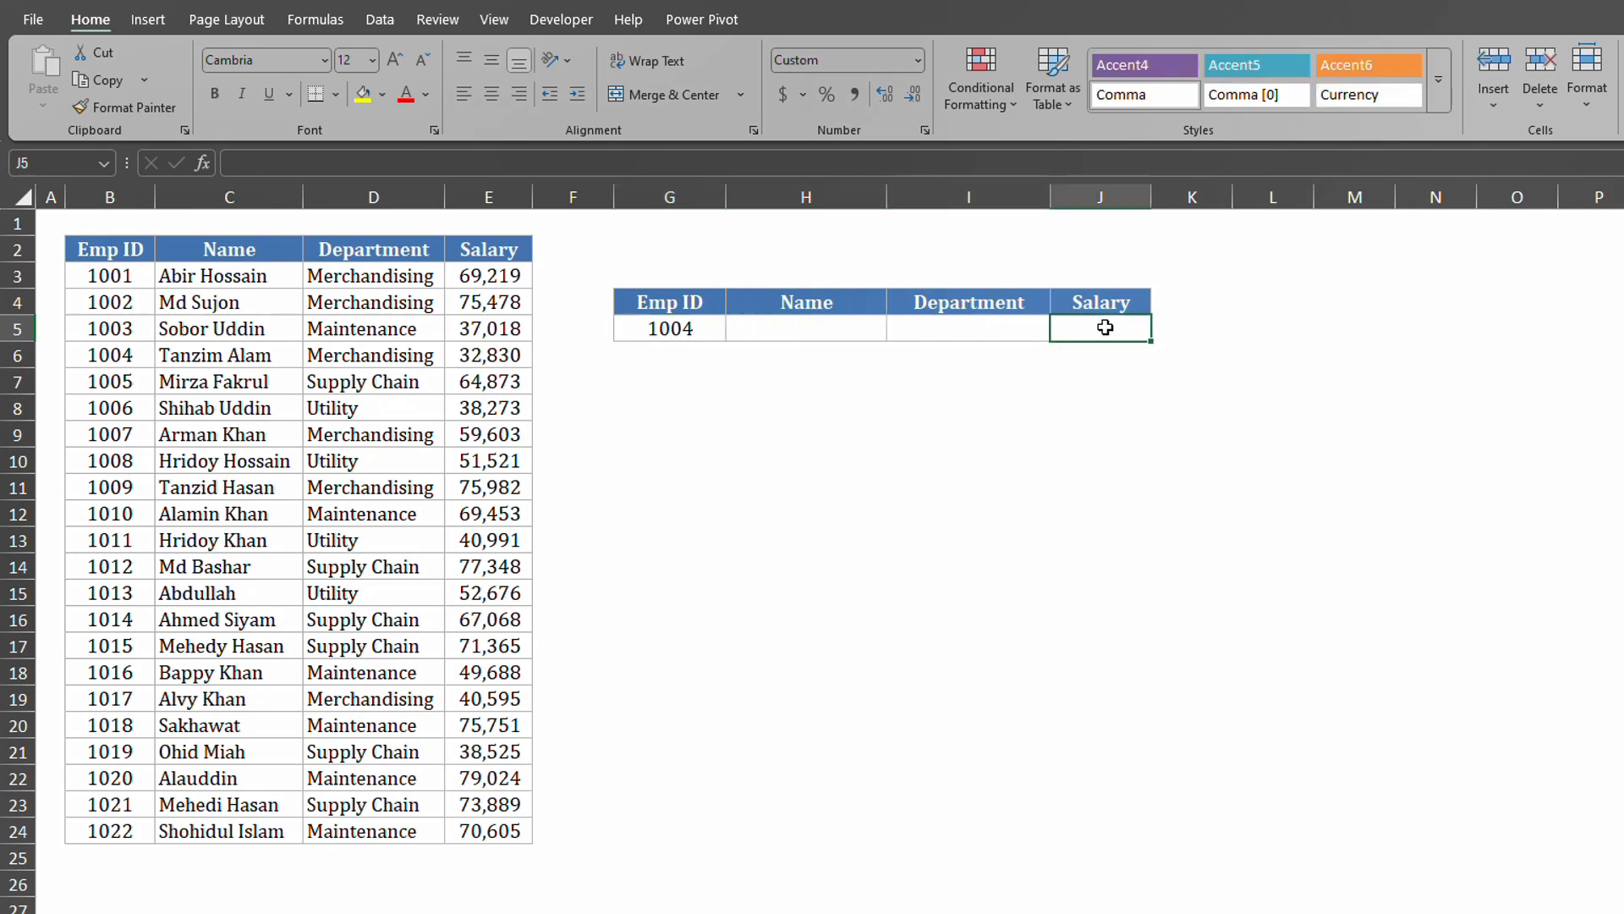
pyautogui.click(822, 330)
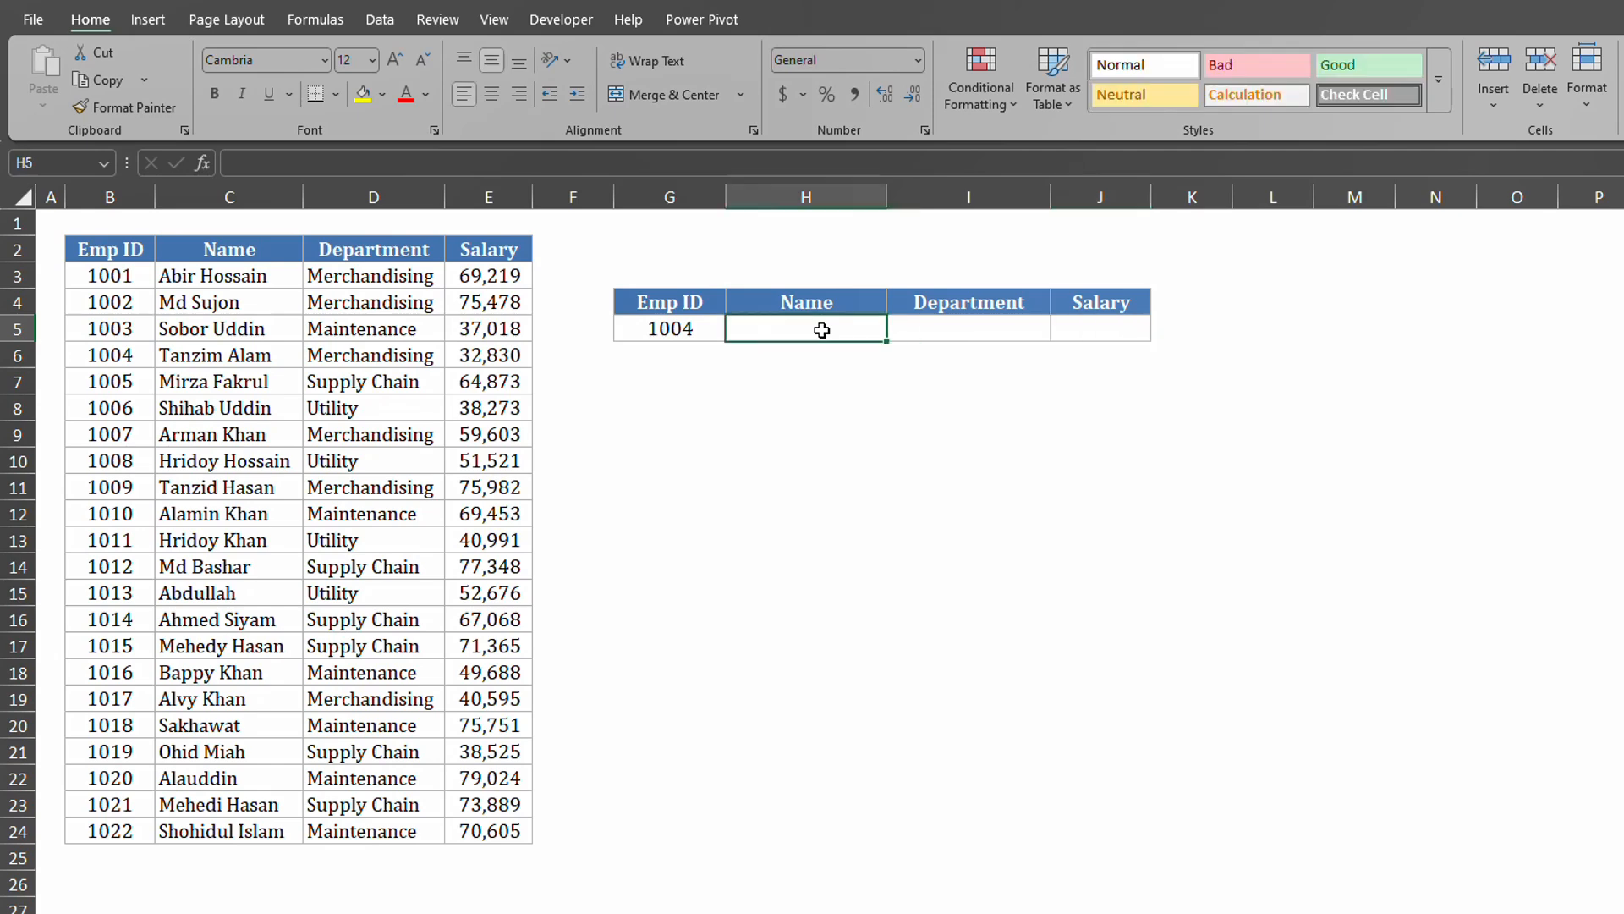
pyautogui.click(930, 330)
pyautogui.click(1099, 330)
# Enter =VLOOKUP(G5,B2:E24,2,0) in H5 to show employee 1004's name.
pyautogui.write('=vl')
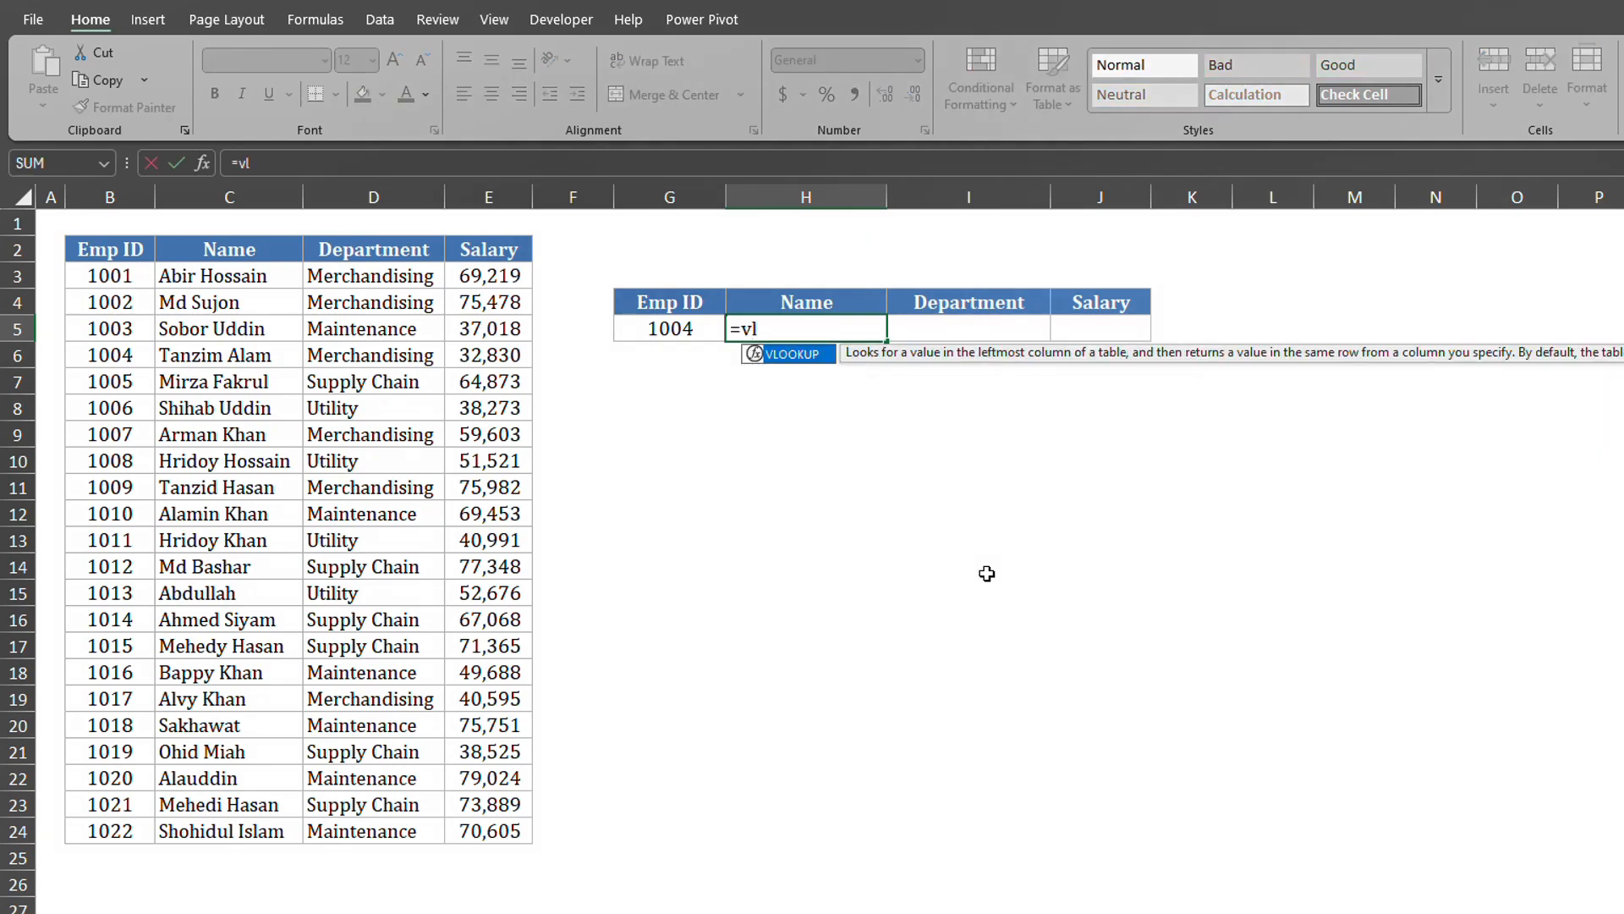
pyautogui.press('Tab')
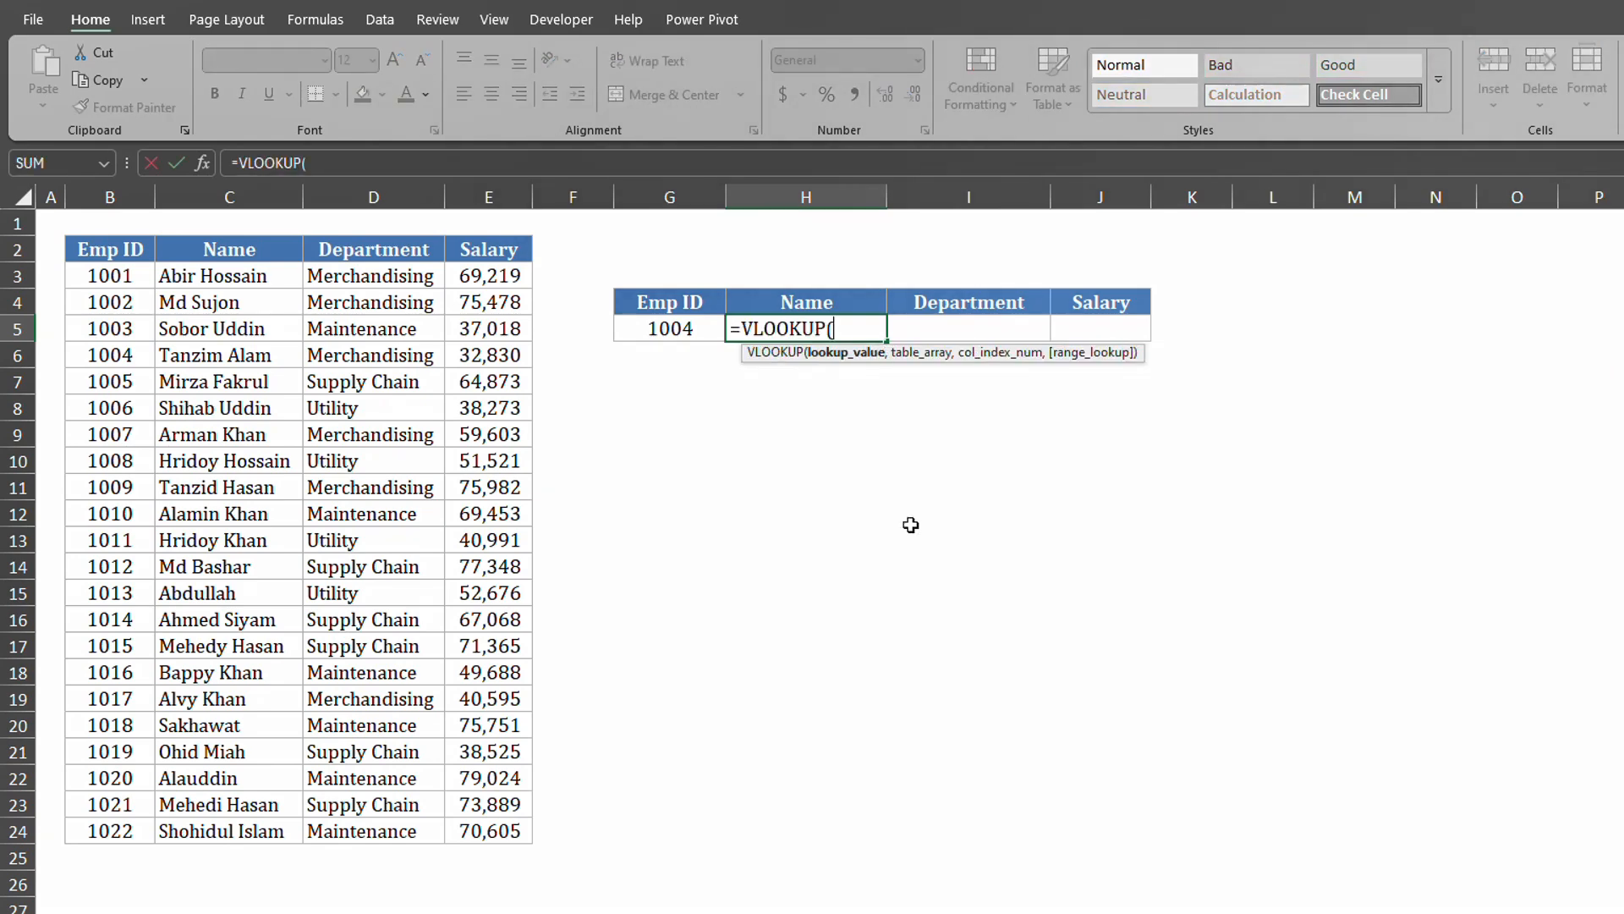
pyautogui.click(683, 330)
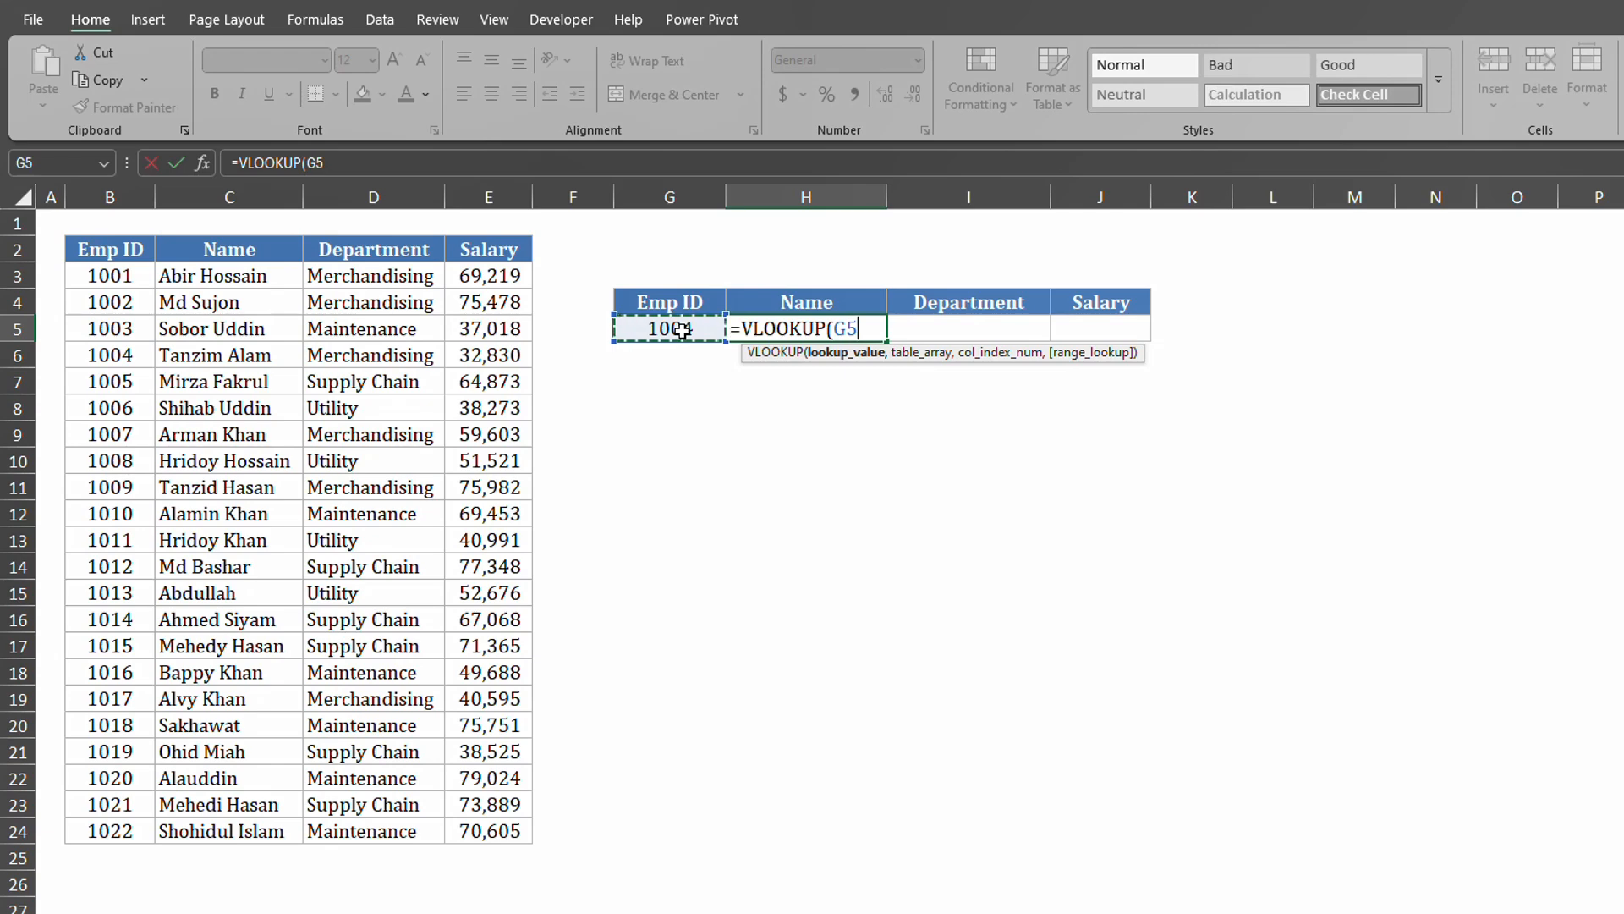
pyautogui.write(',')
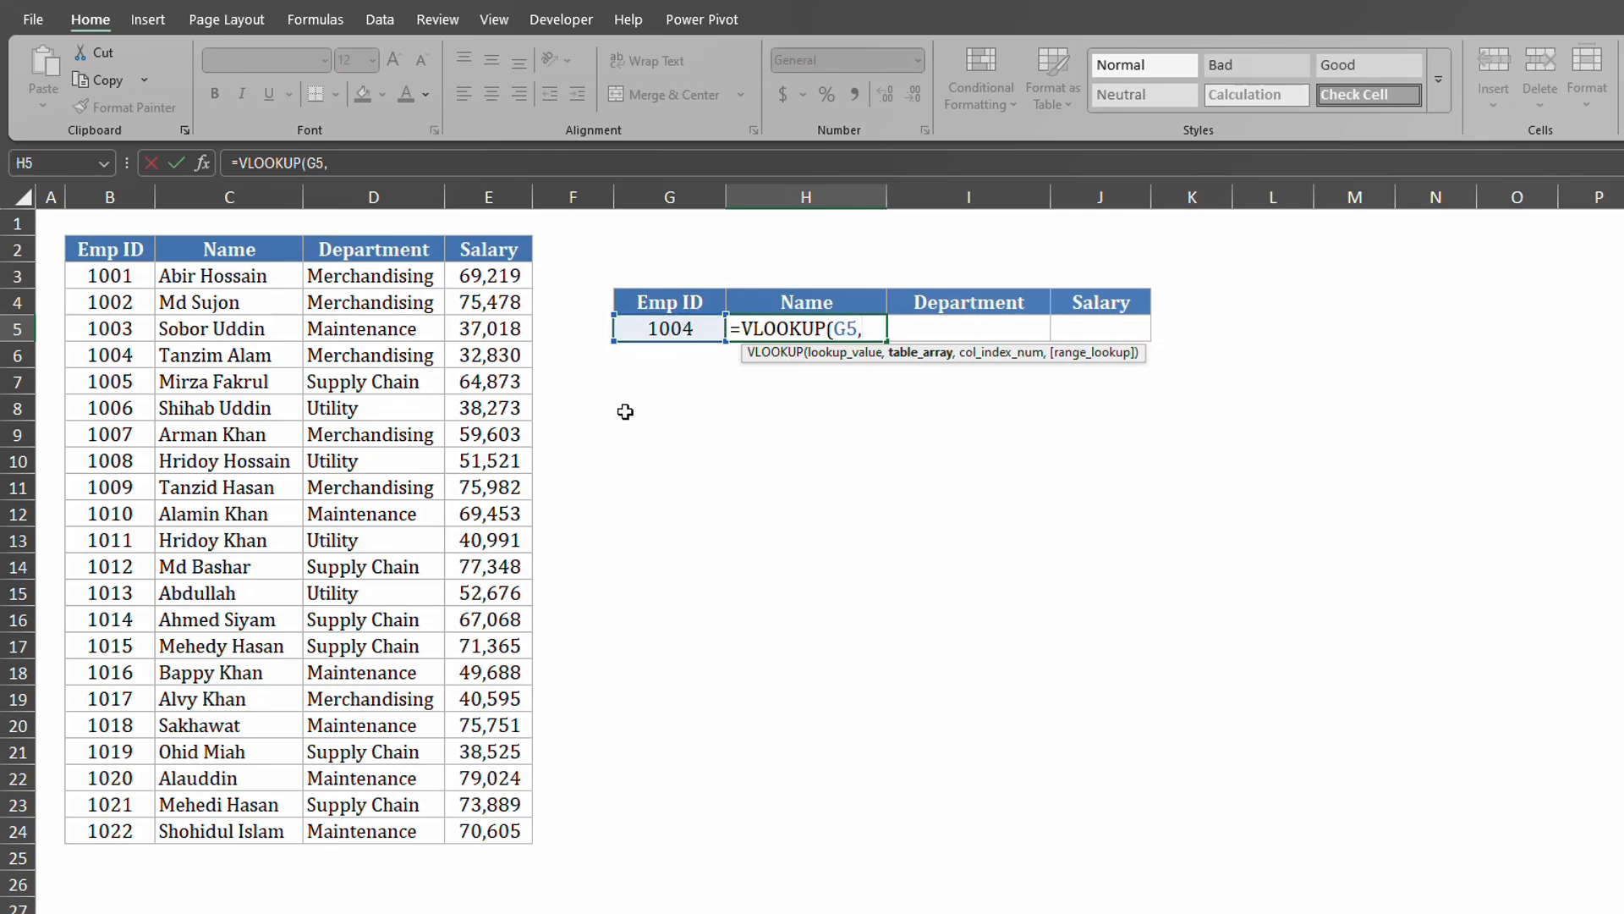
pyautogui.moveTo(97, 245); pyautogui.dragTo(492, 824)
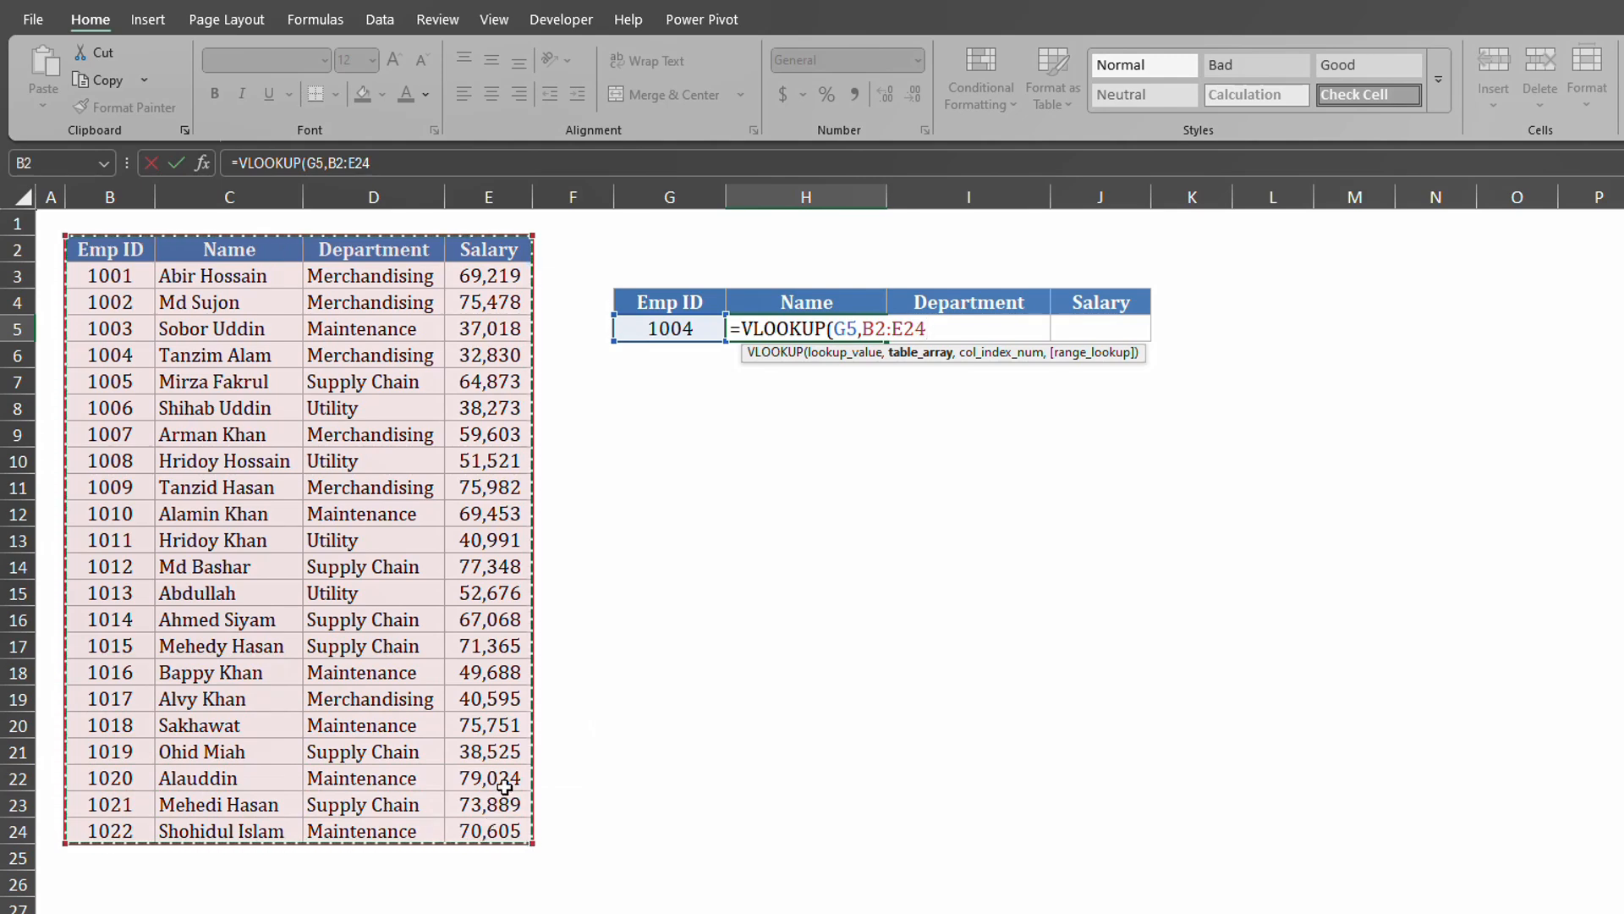
pyautogui.write(',')
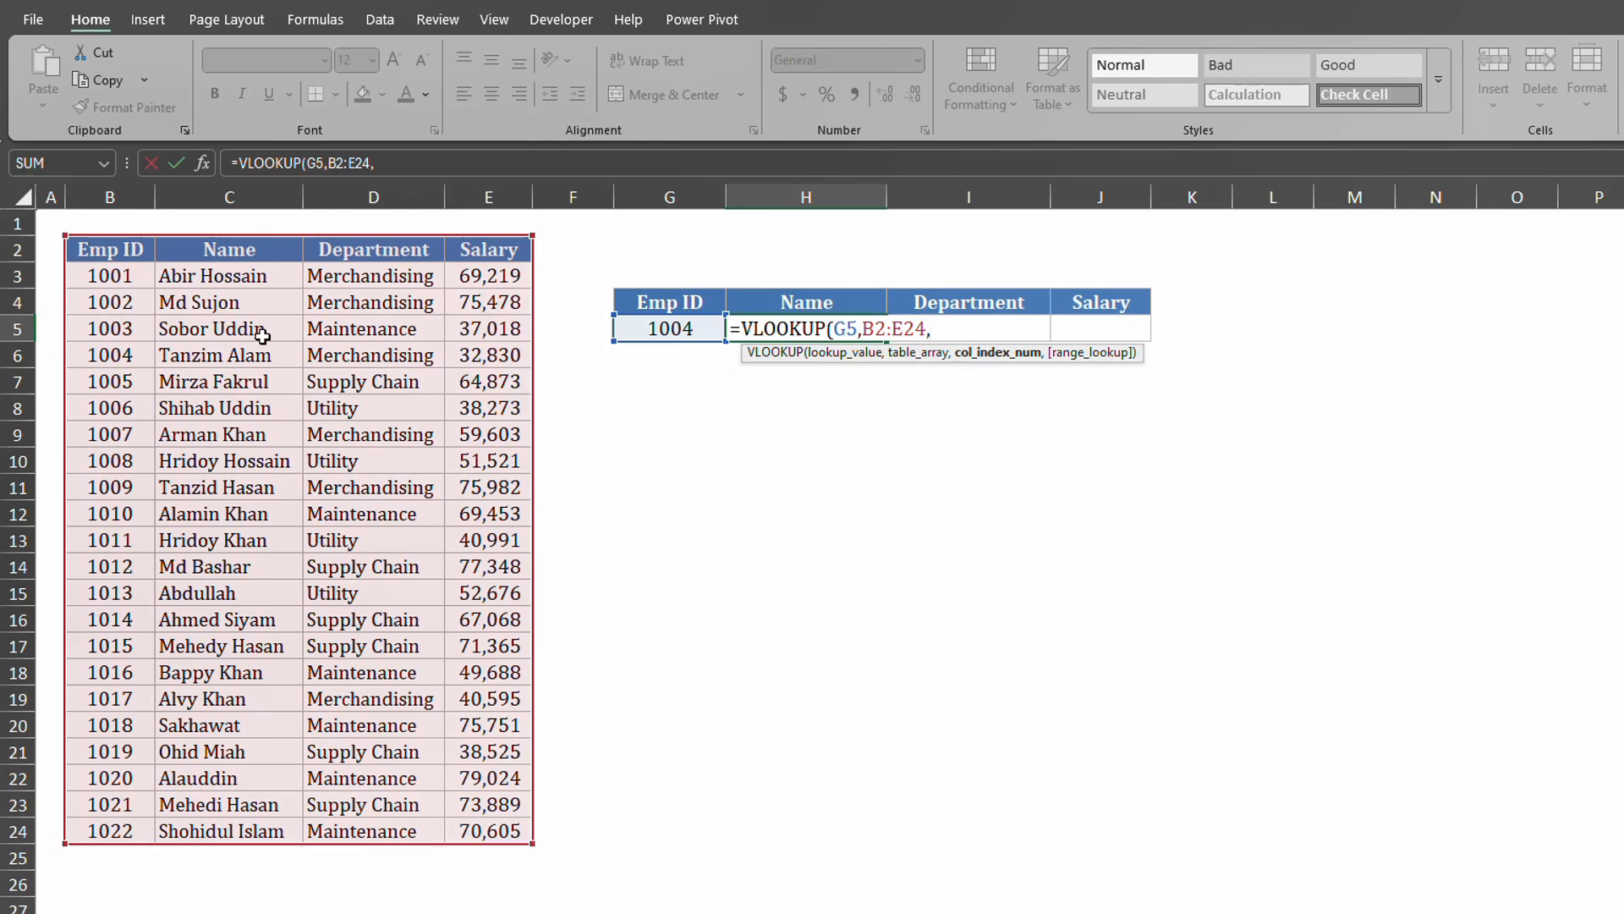
pyautogui.write(',0')
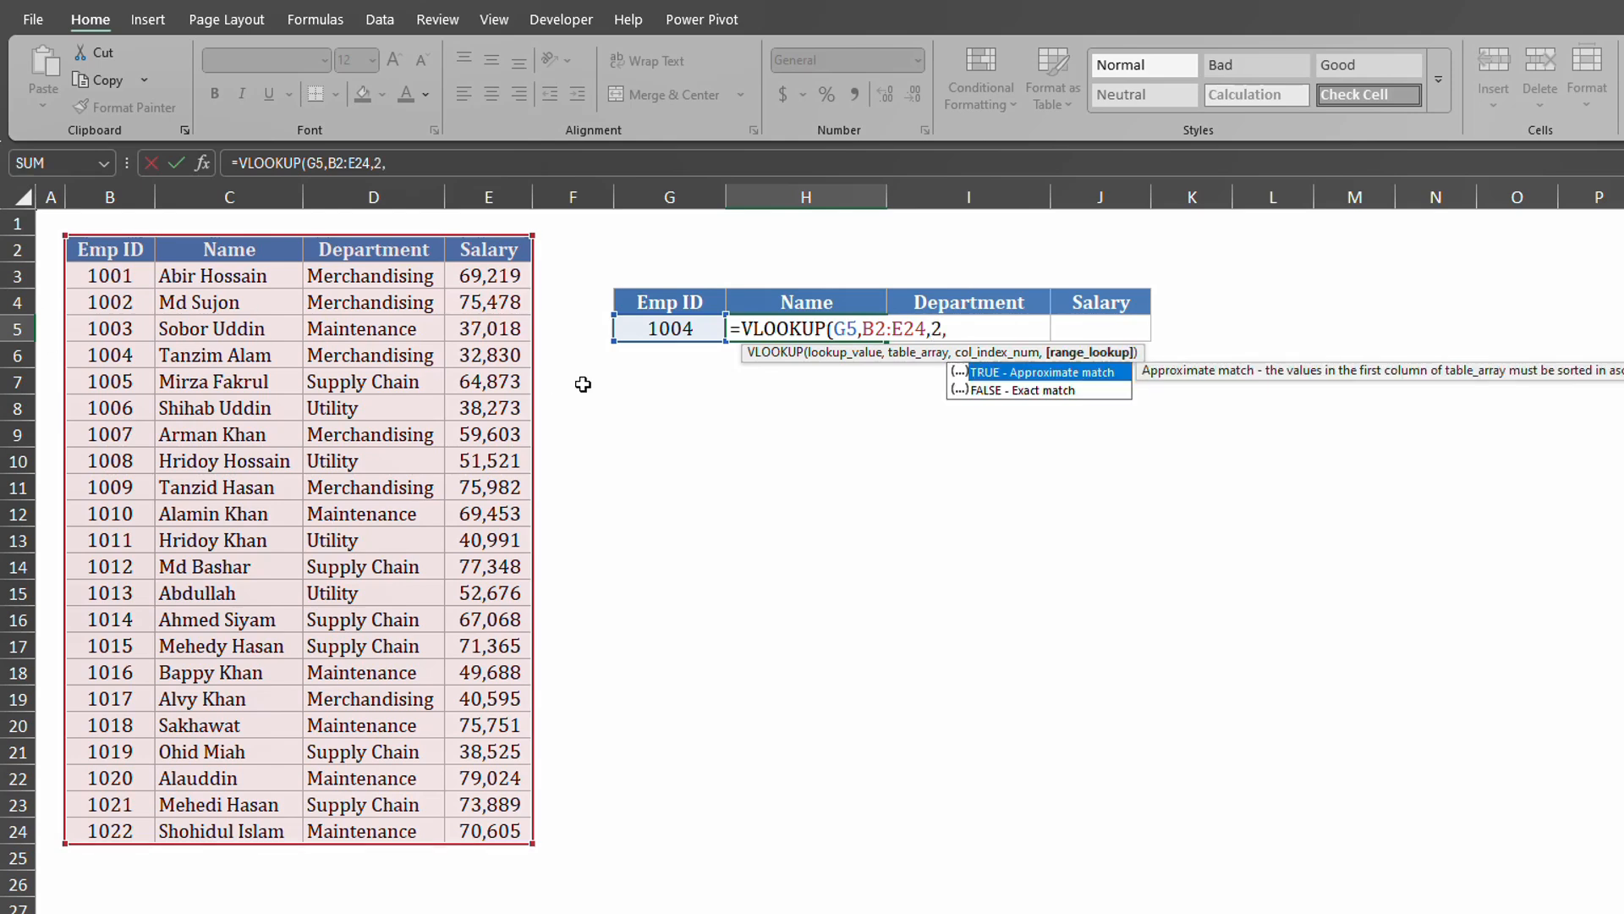
pyautogui.write(')')
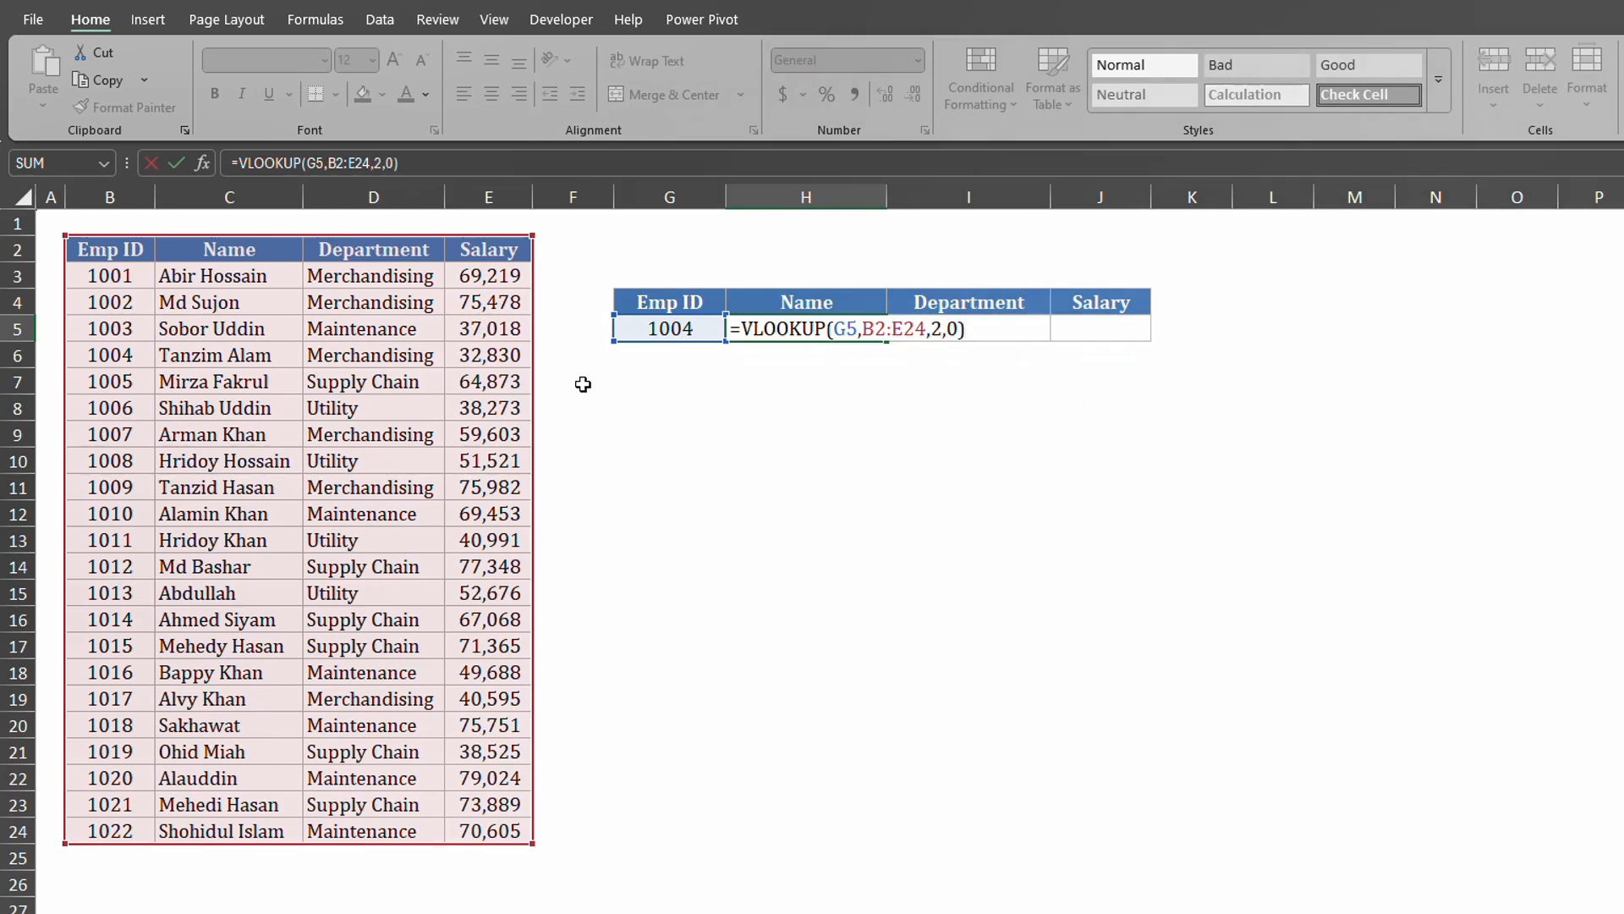
pyautogui.press('Return')
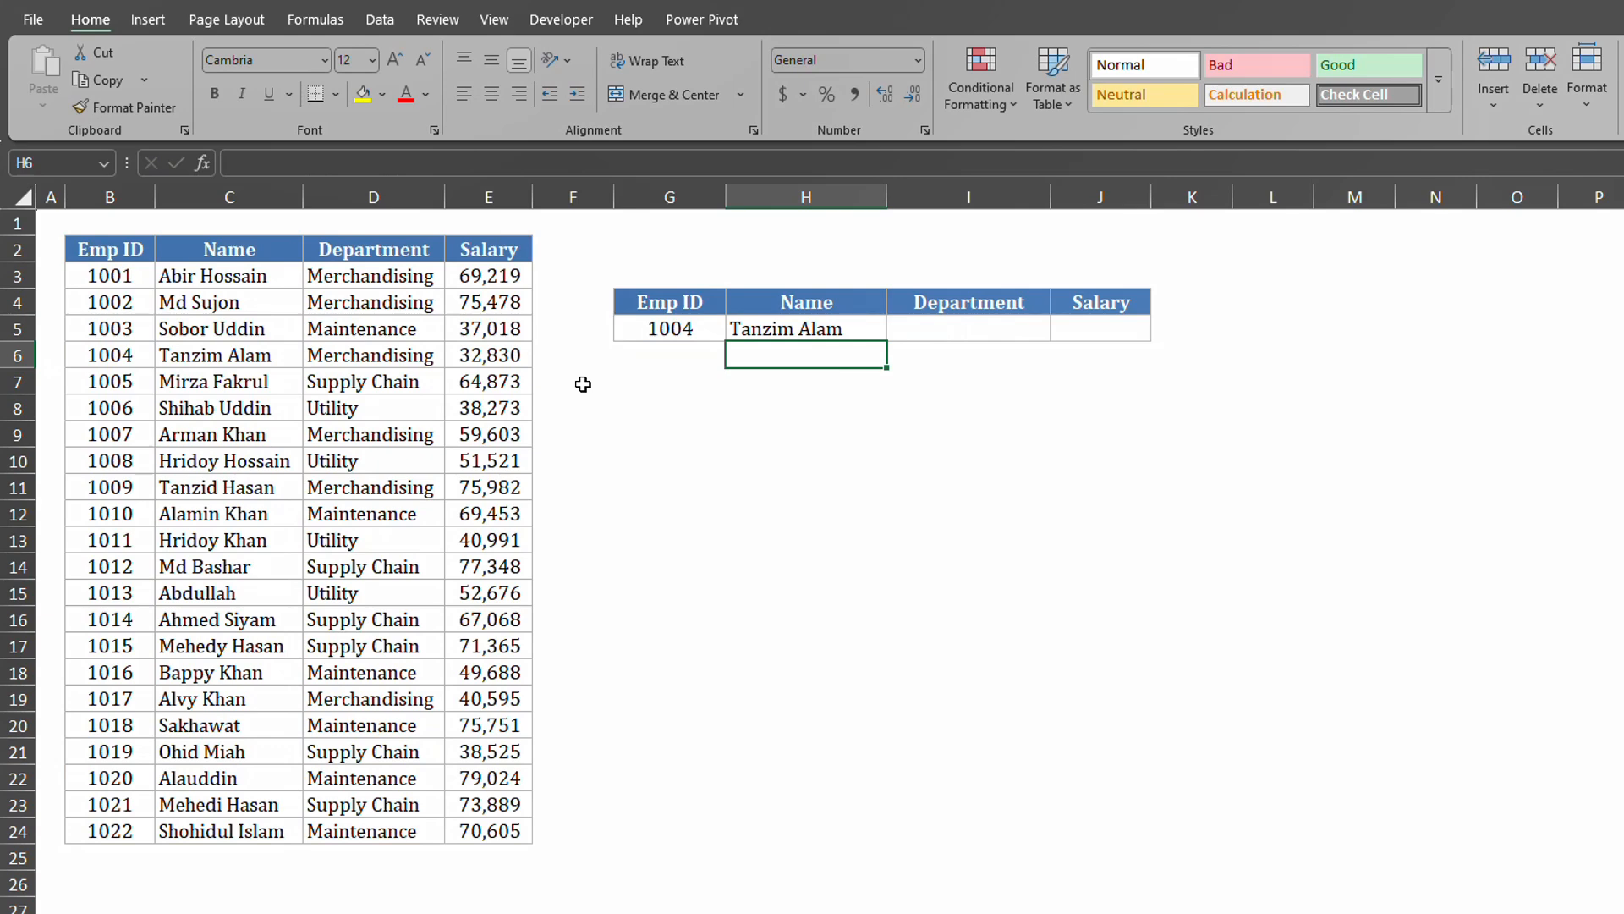
# Copy H5's VLOOKUP formula text into the Department cell I5.
pyautogui.click(911, 327)
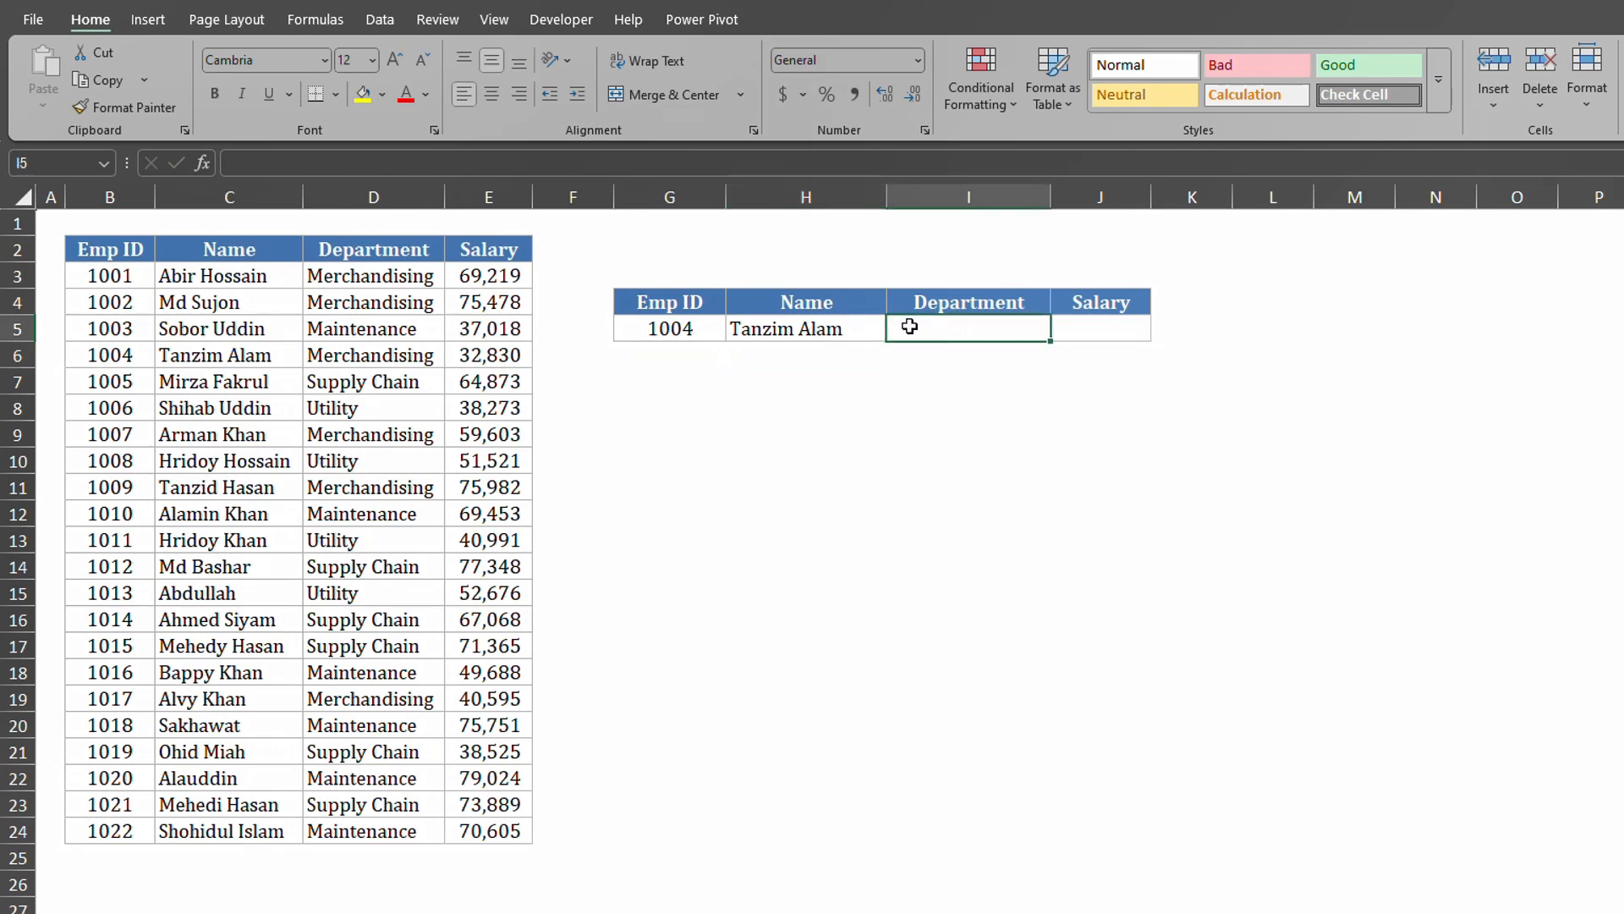
pyautogui.click(843, 326)
pyautogui.click(612, 154)
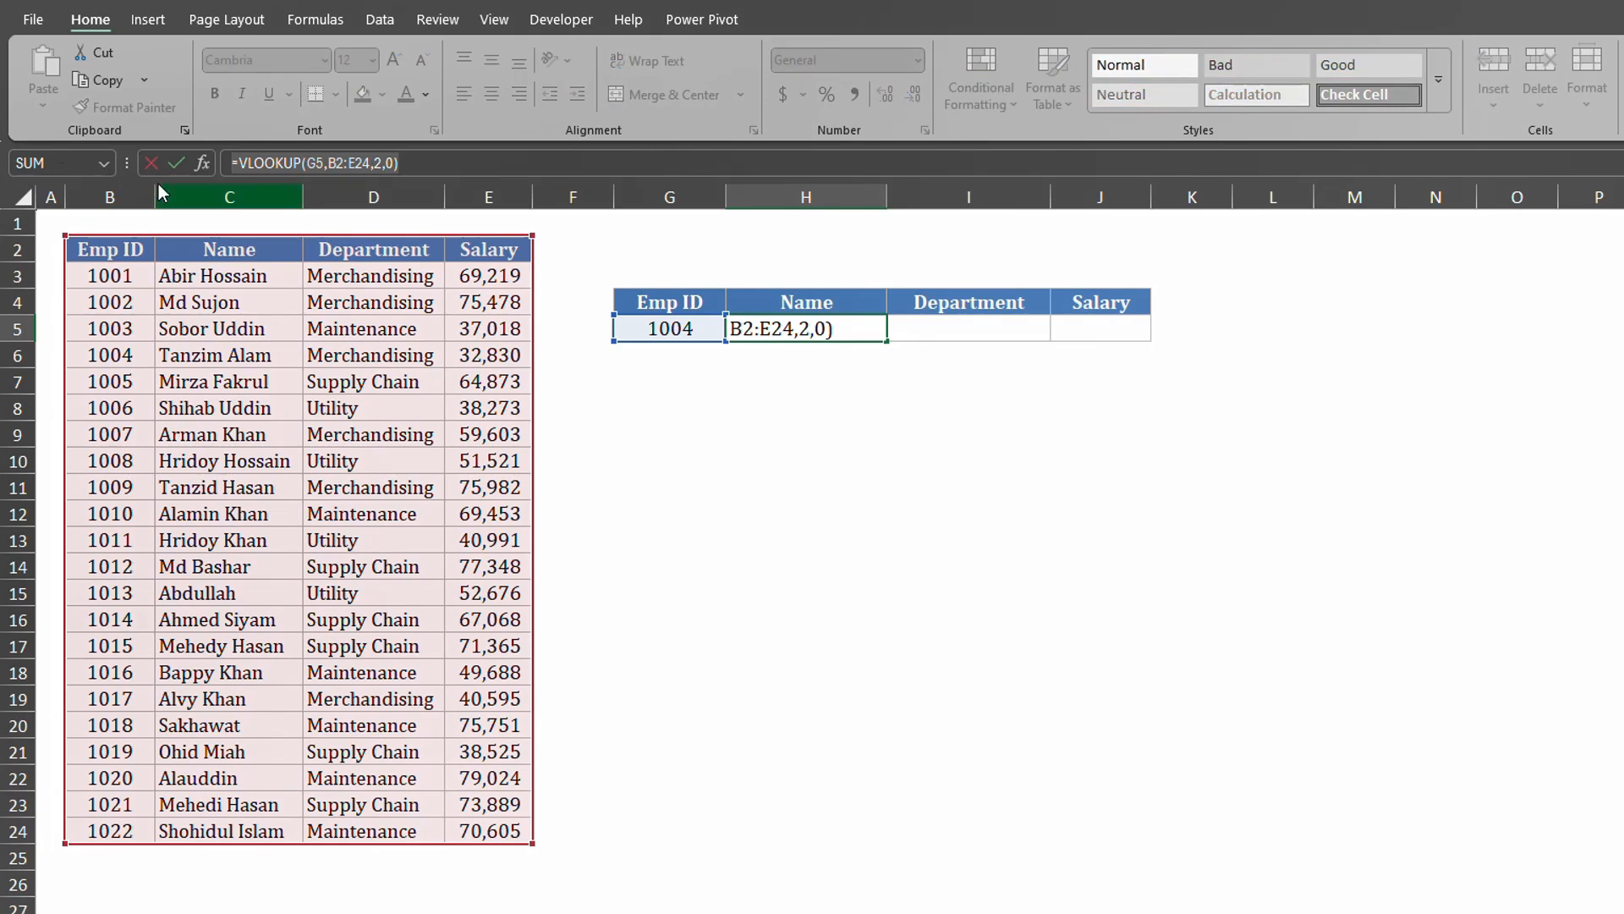
pyautogui.press('Return')
pyautogui.click(939, 326)
pyautogui.doubleClick(936, 326)
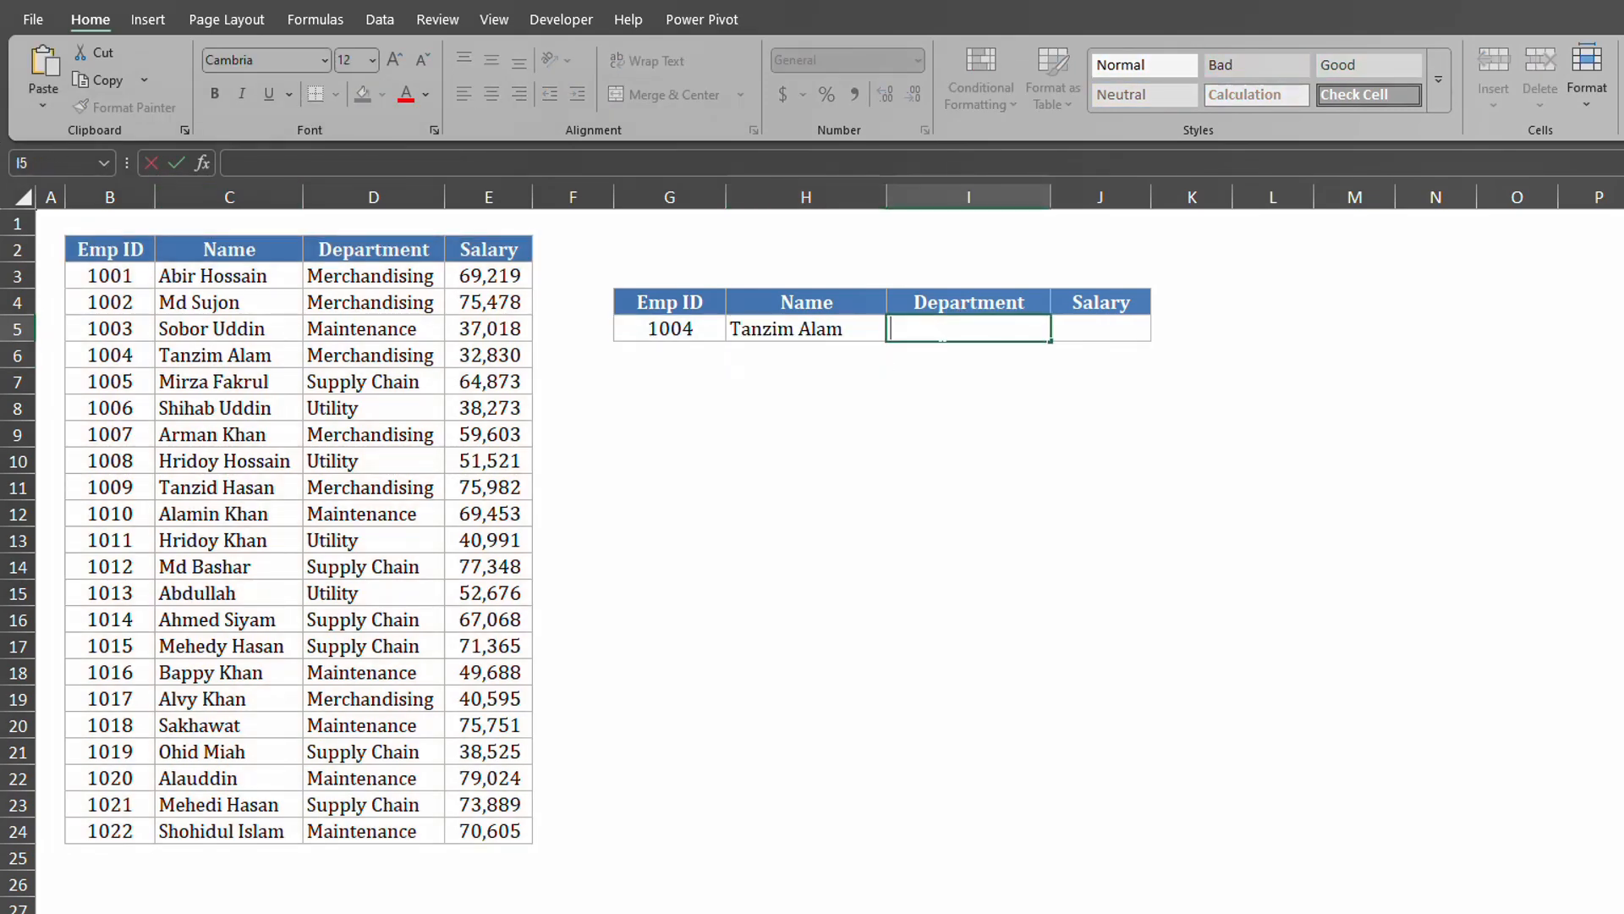
pyautogui.write('=VLOOKUP(G5,B2:E24,2,0)')
# Change I5's column index to 3, then clear I5 and reselect H5.
pyautogui.press('Left')
pyautogui.press('Left')
pyautogui.press('Left')
pyautogui.press('BackSpace')
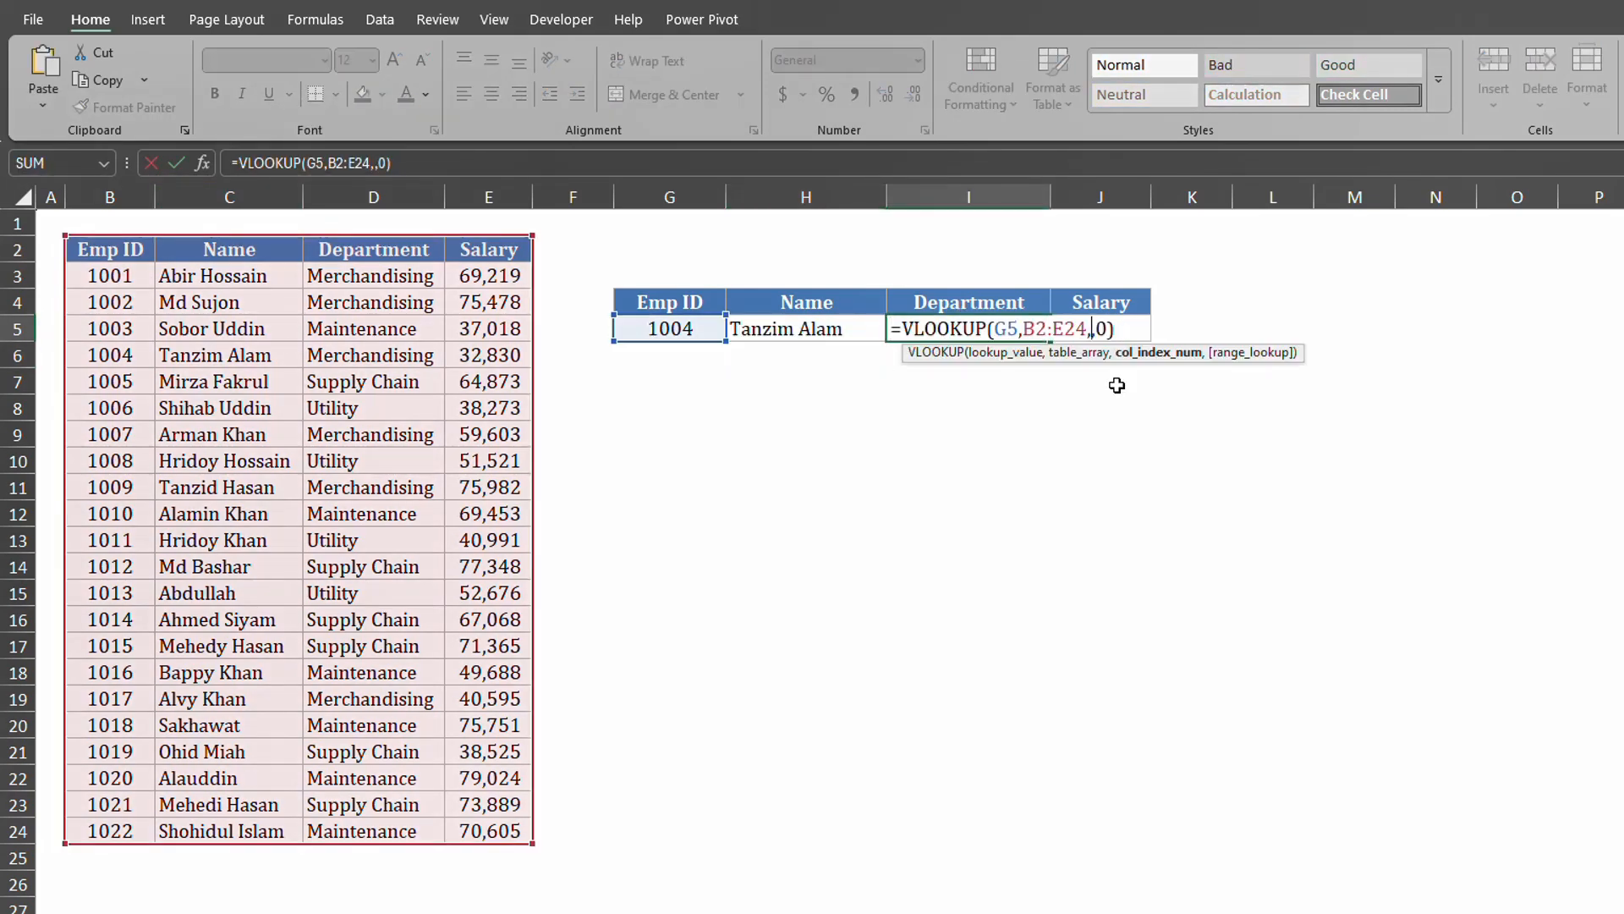
pyautogui.write('3')
pyautogui.press('Return')
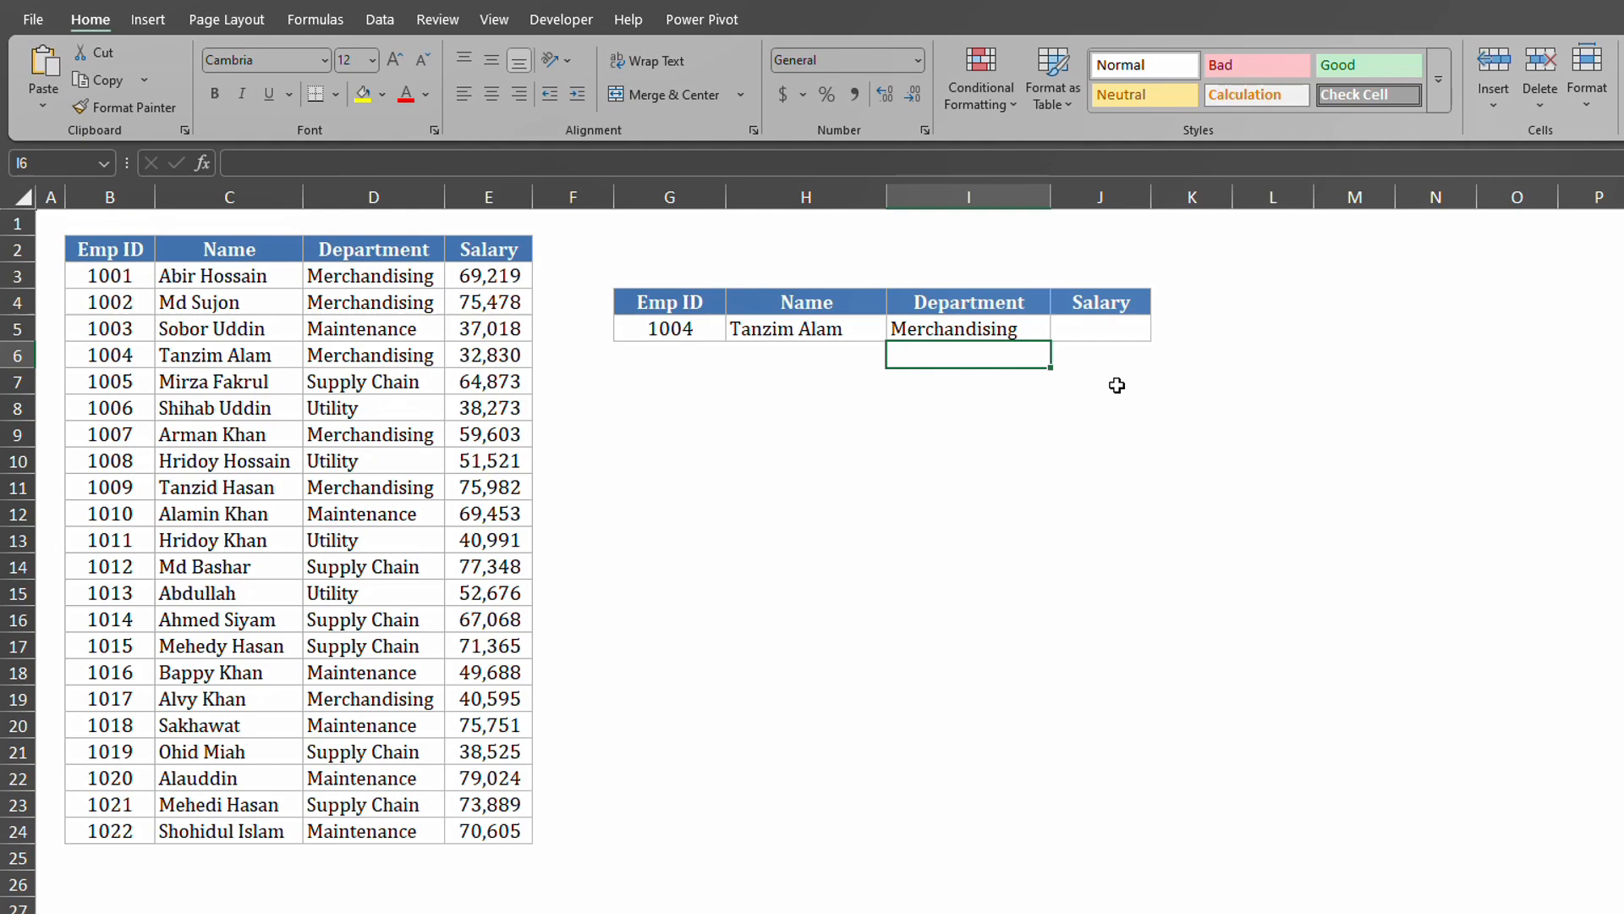
pyautogui.click(977, 328)
pyautogui.press('Delete')
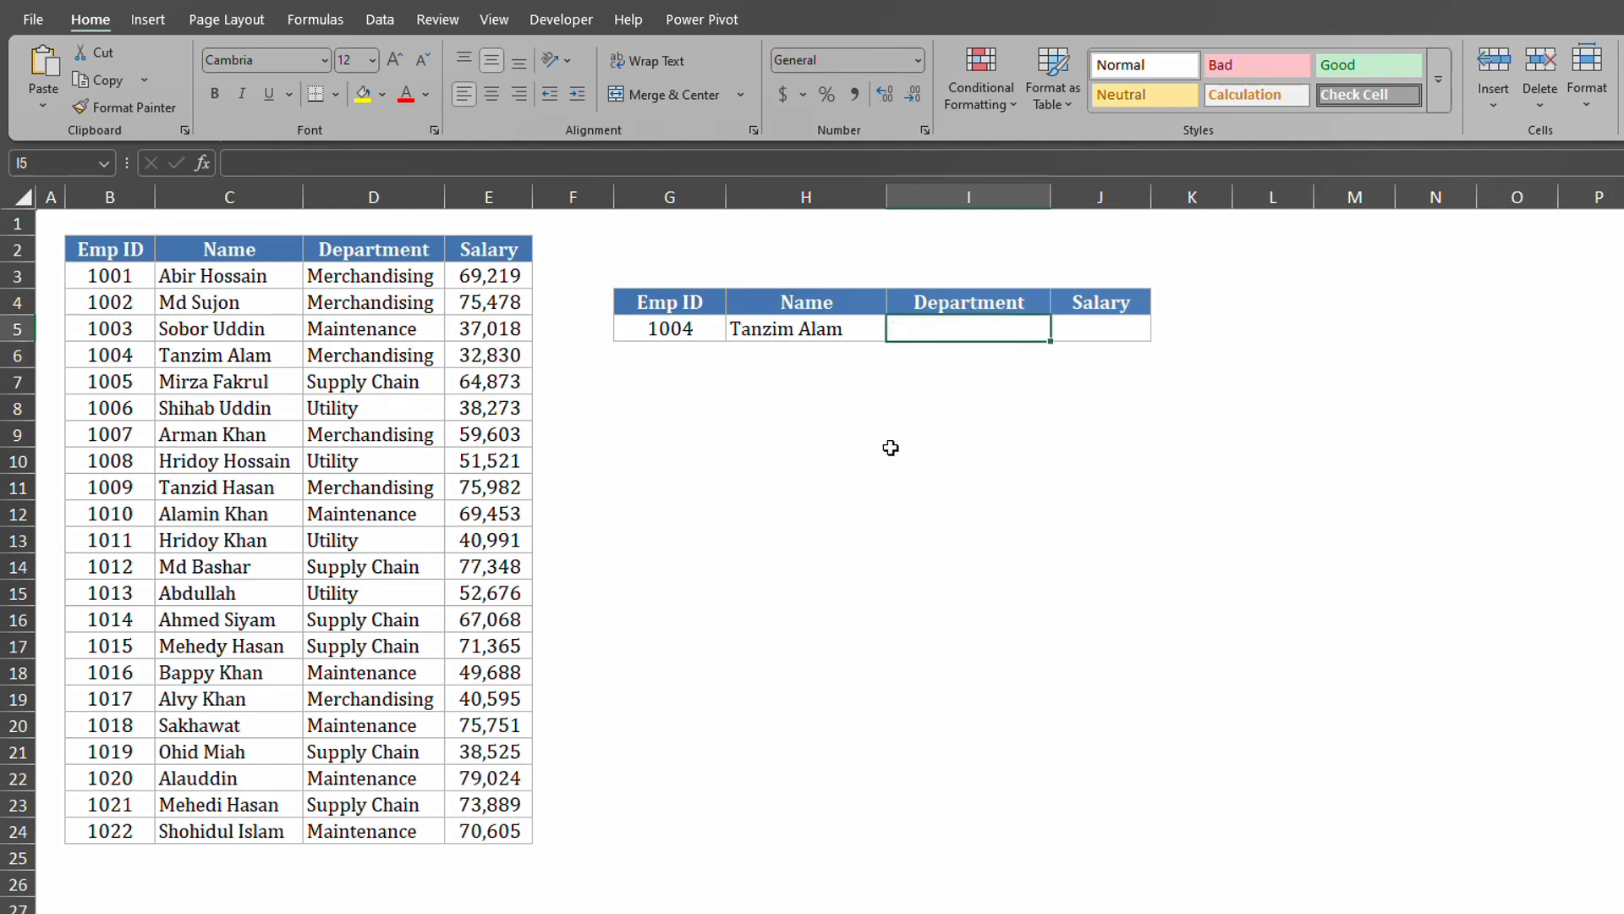
pyautogui.click(822, 334)
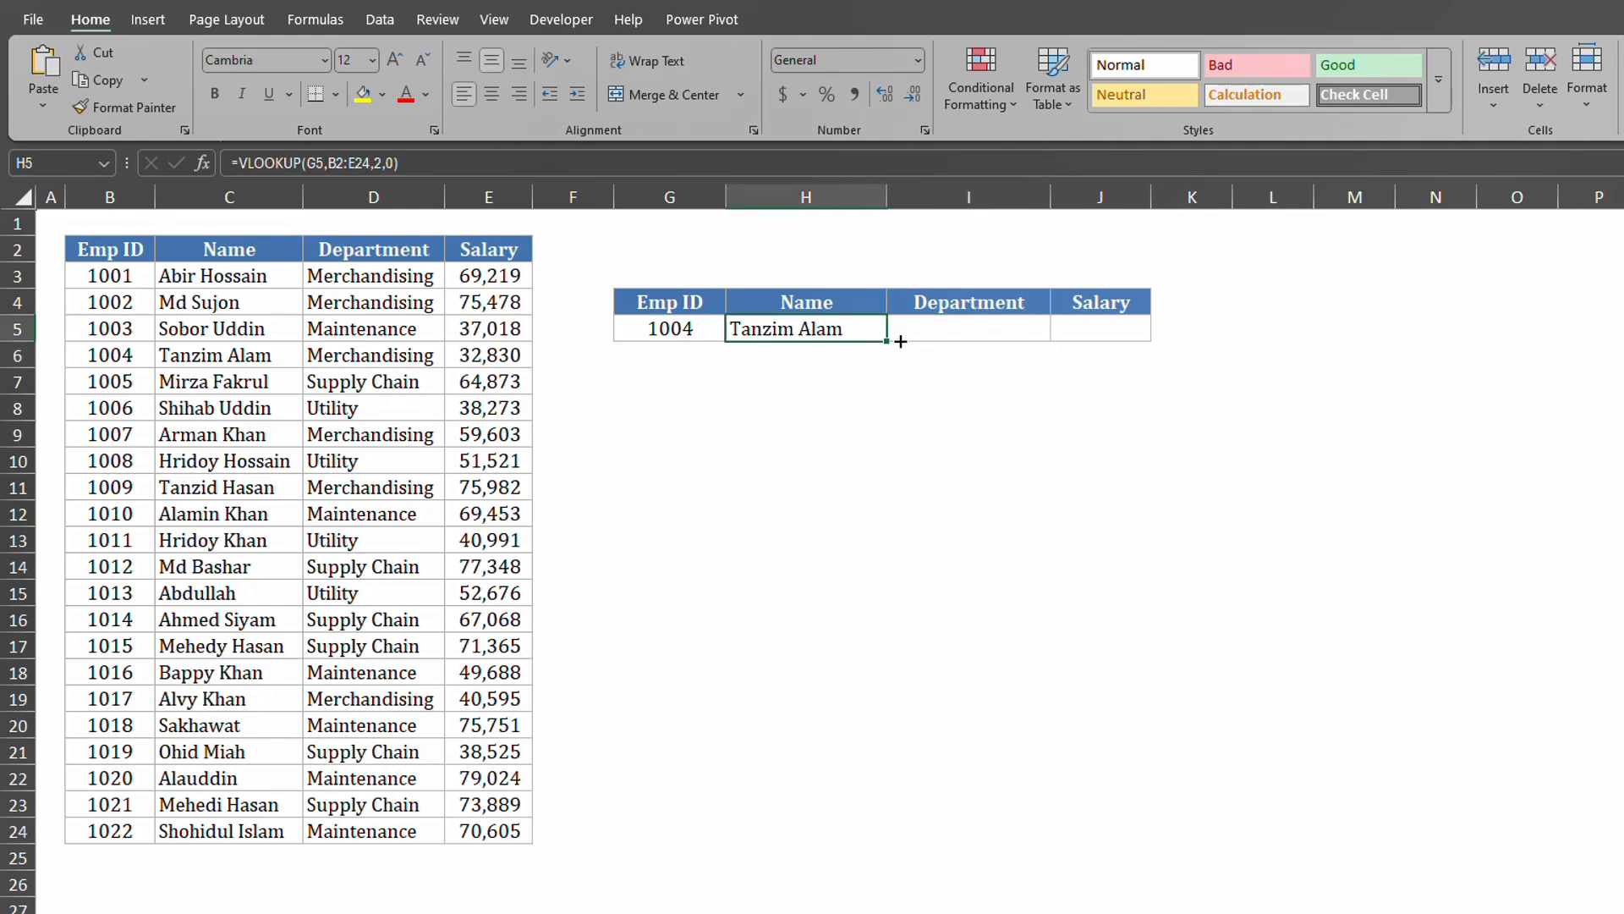
# Fill H5's lookup across I5:J5 and inspect the H5 and I5 formulas.
pyautogui.moveTo(900, 341); pyautogui.dragTo(1157, 348)
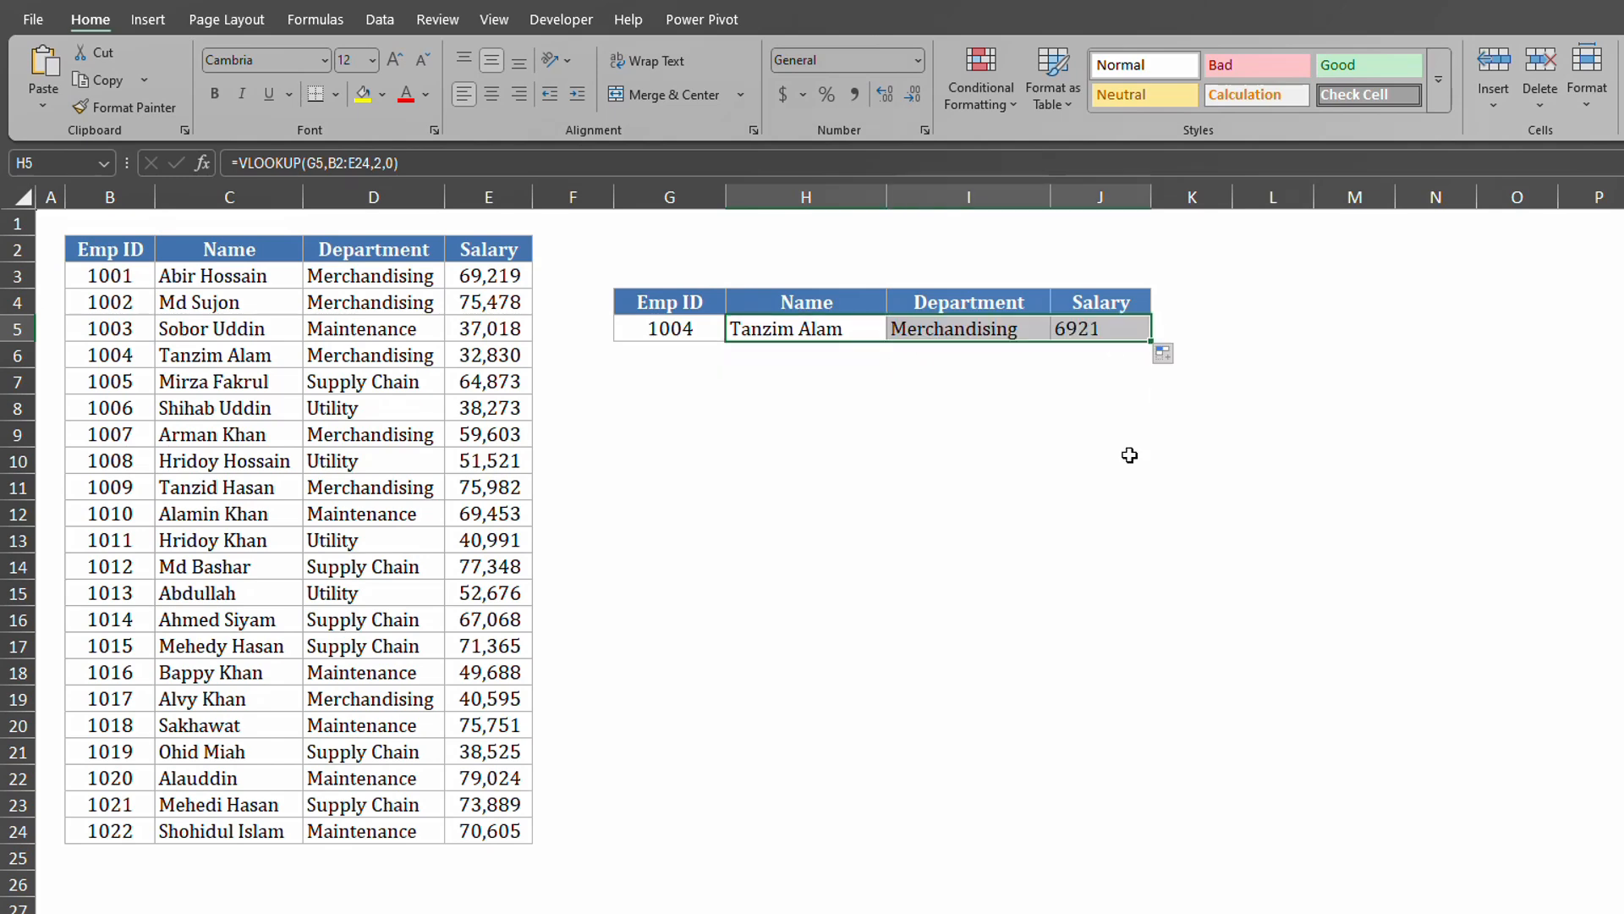
pyautogui.click(1037, 465)
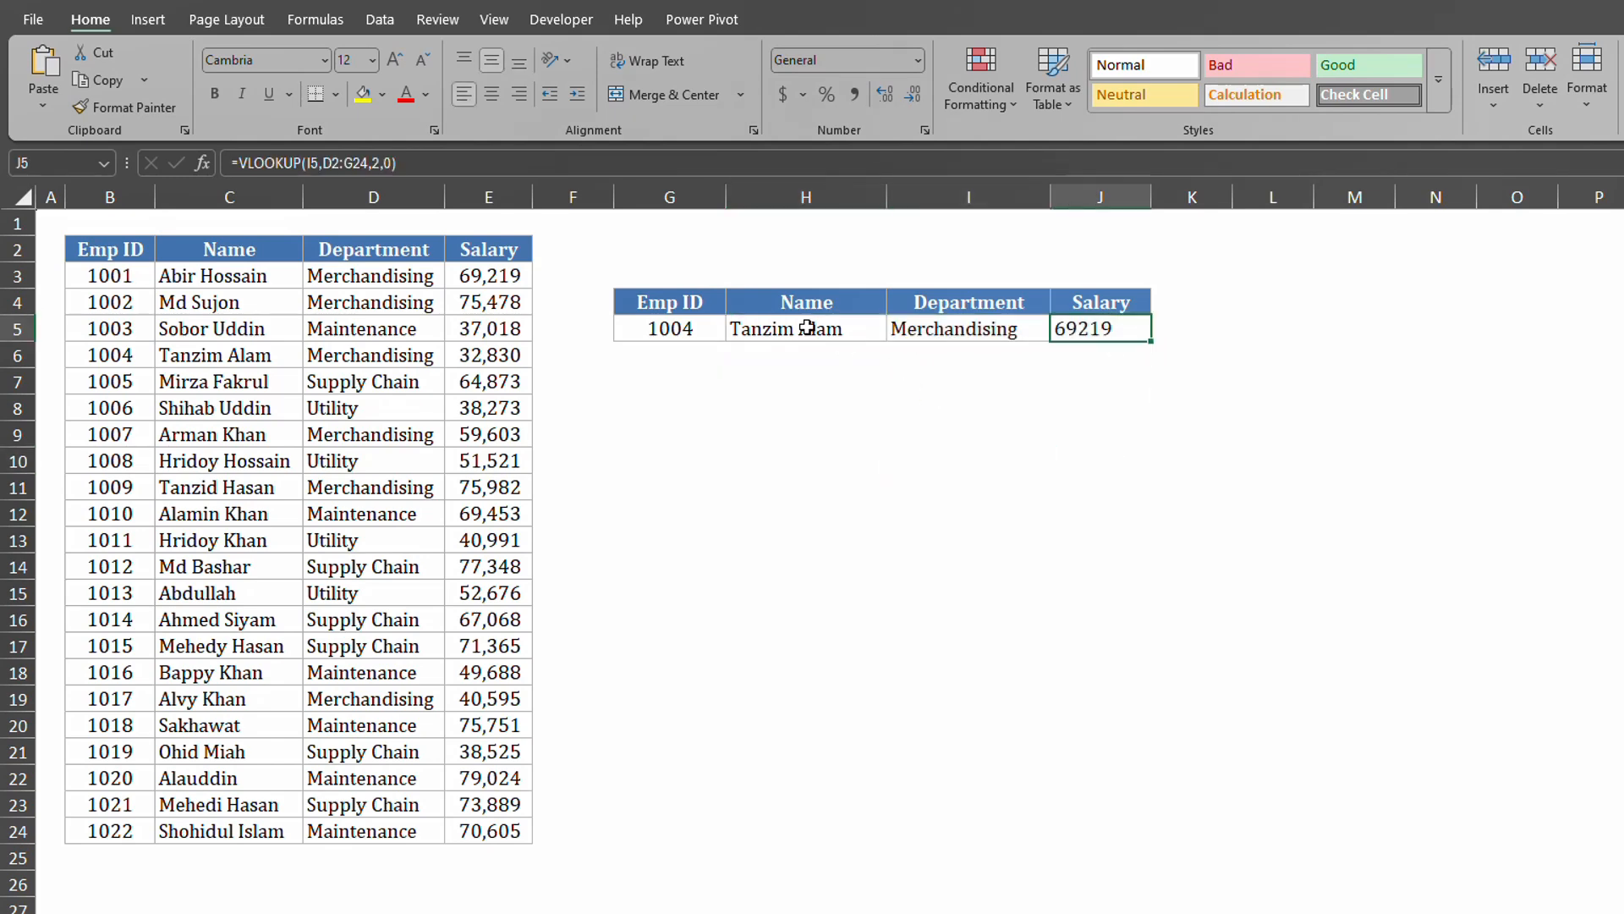
pyautogui.doubleClick(804, 327)
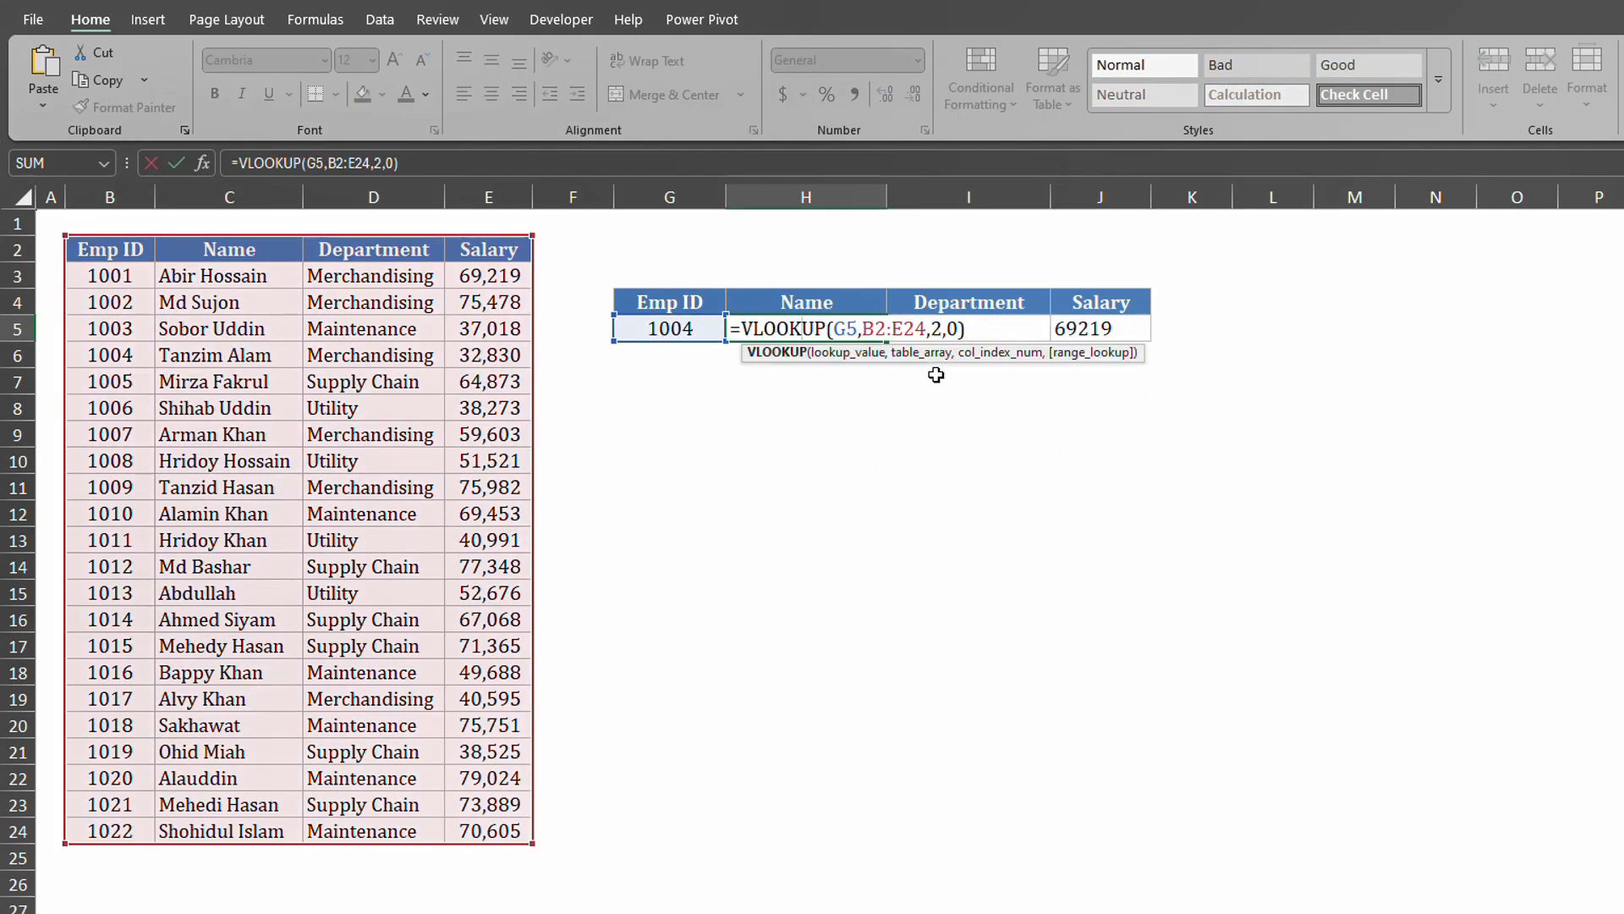
pyautogui.press('Return')
pyautogui.doubleClick(967, 330)
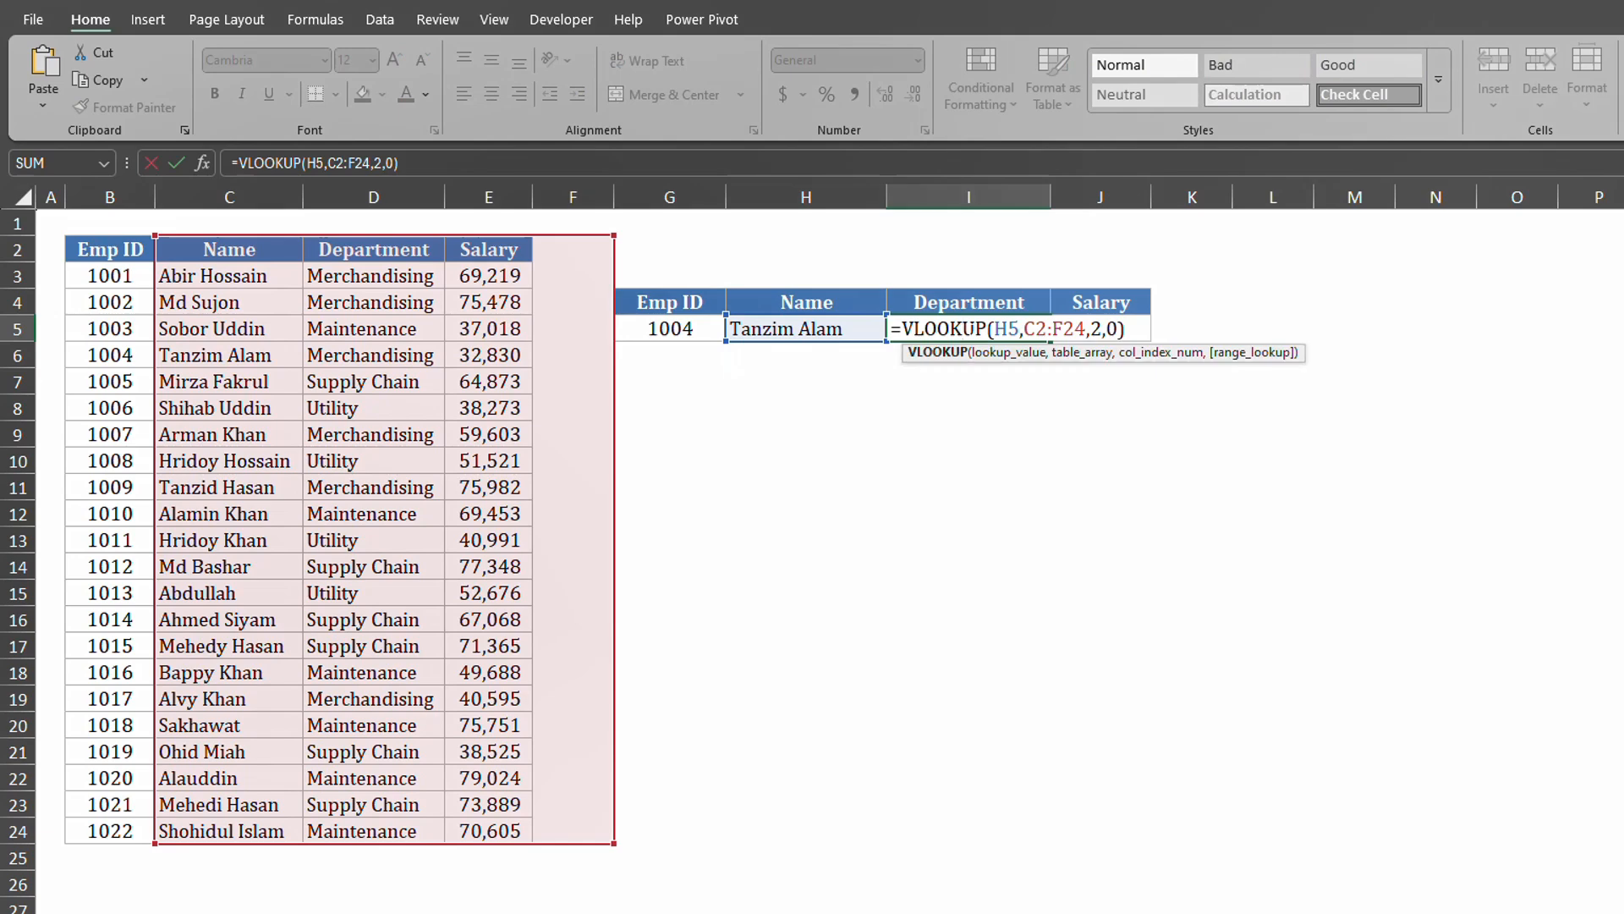
pyautogui.press('Return')
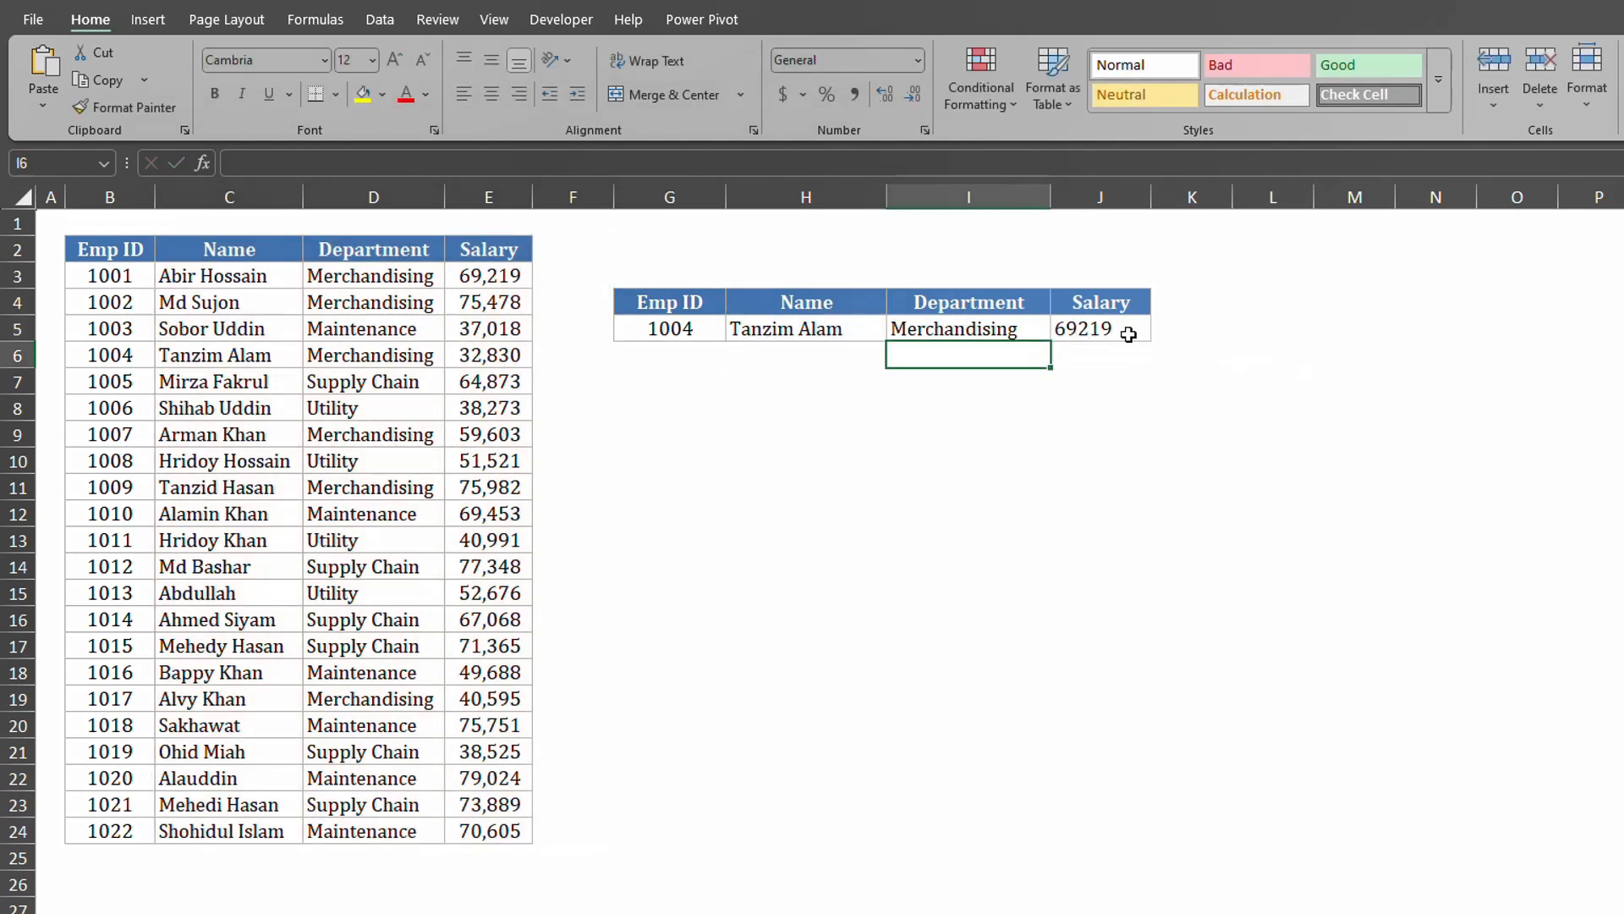
# Compare the shifted VLOOKUP references in J5, H5 and I5.
pyautogui.click(1122, 331)
pyautogui.doubleClick(1121, 330)
pyautogui.press('Return')
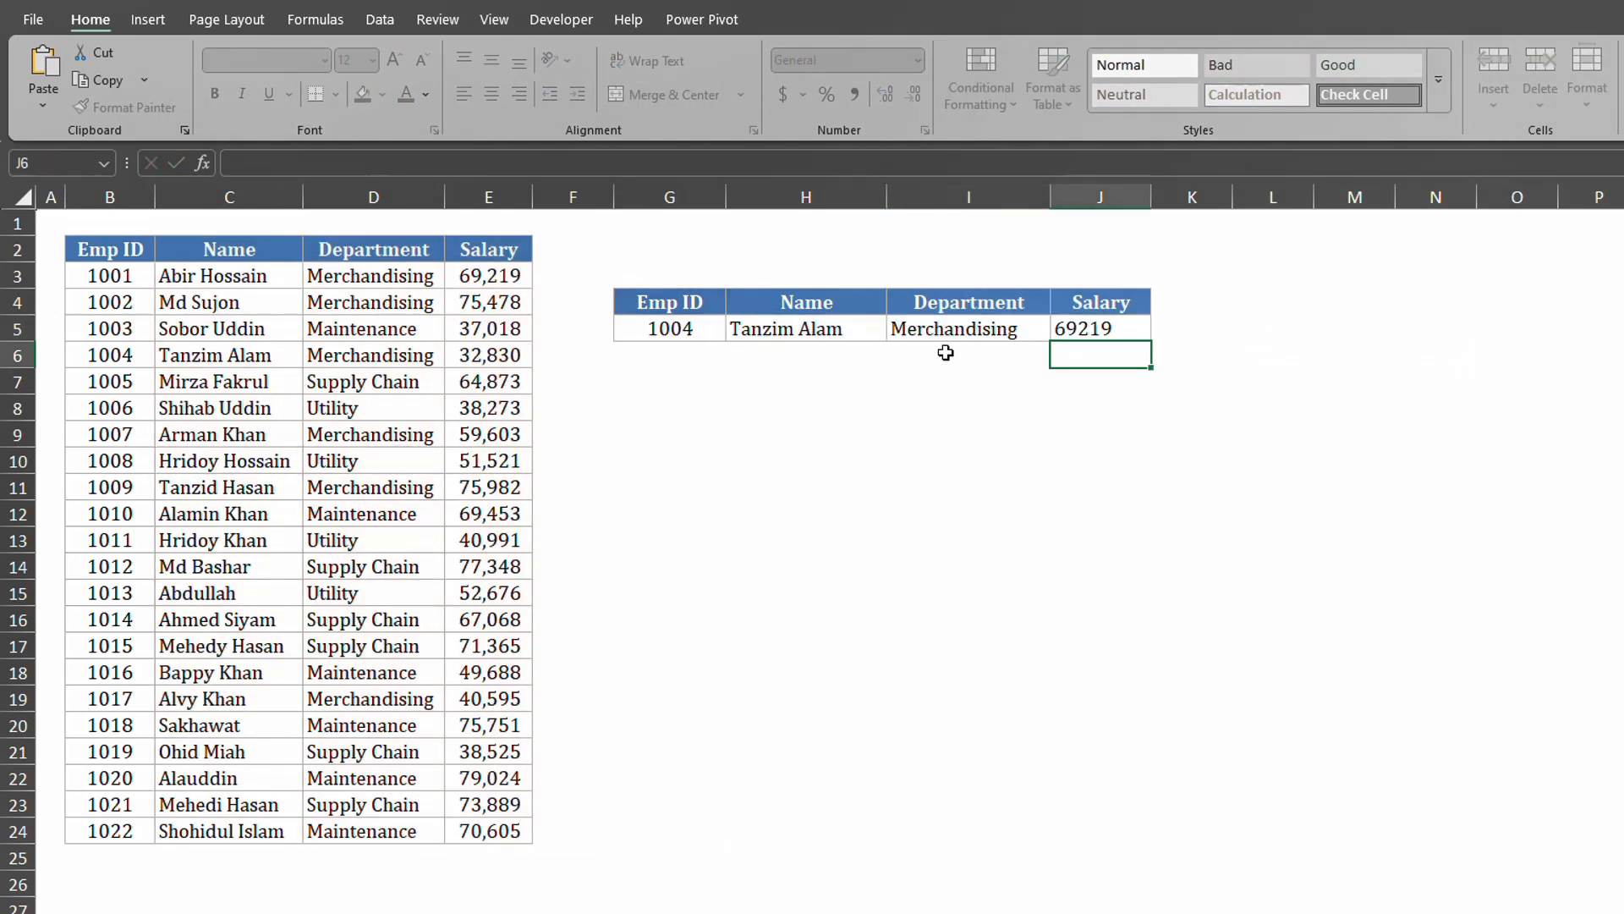
pyautogui.doubleClick(800, 328)
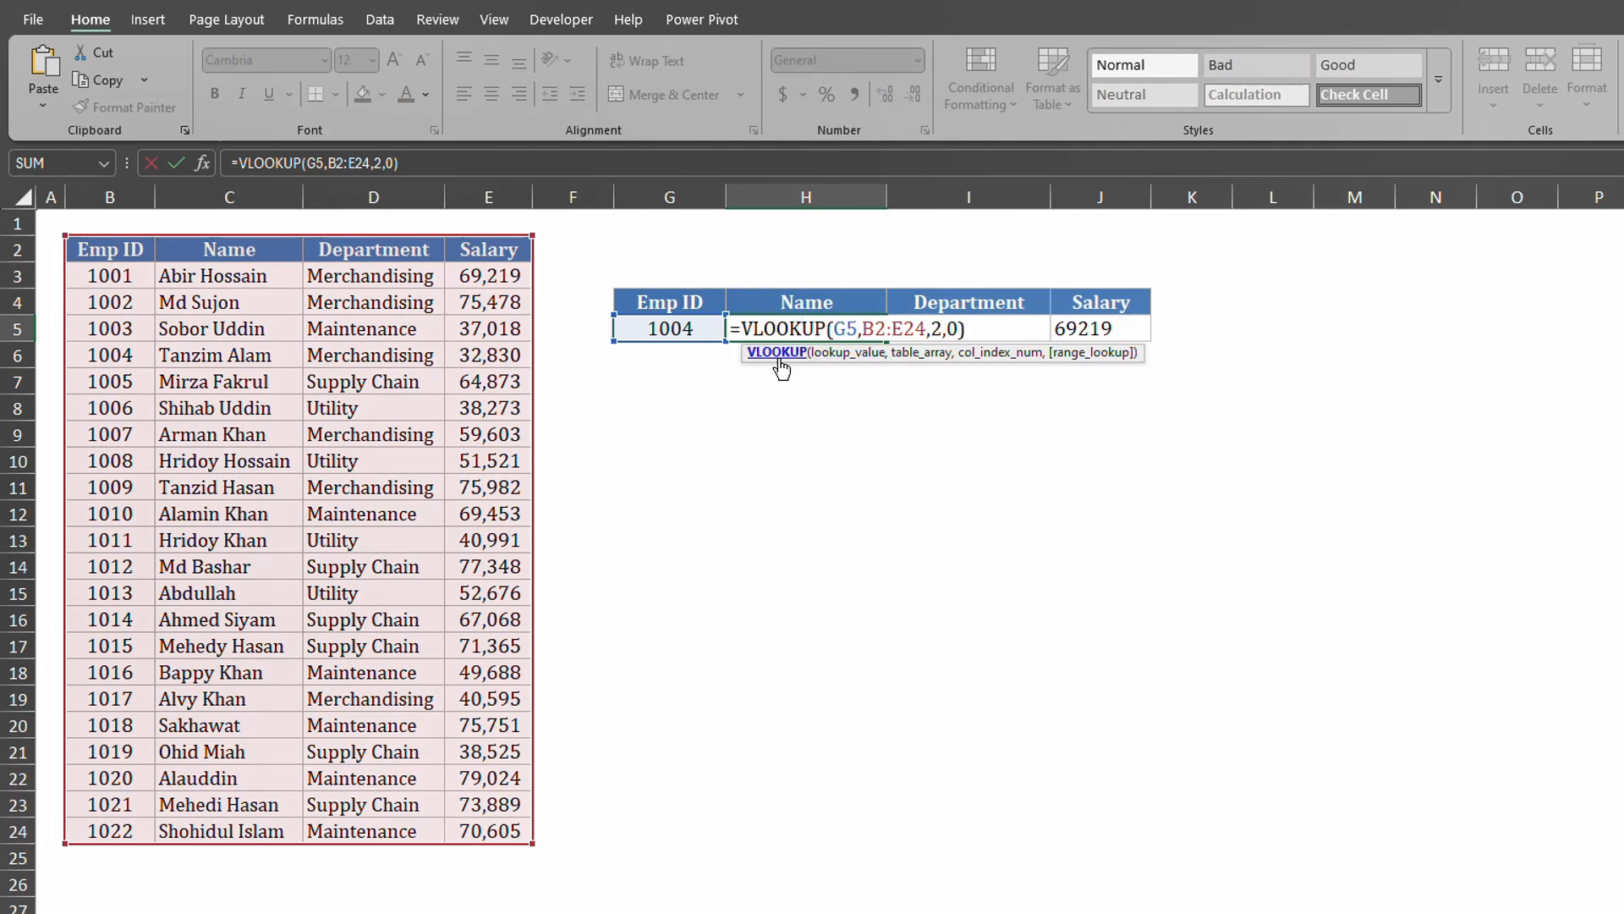
pyautogui.press('Return')
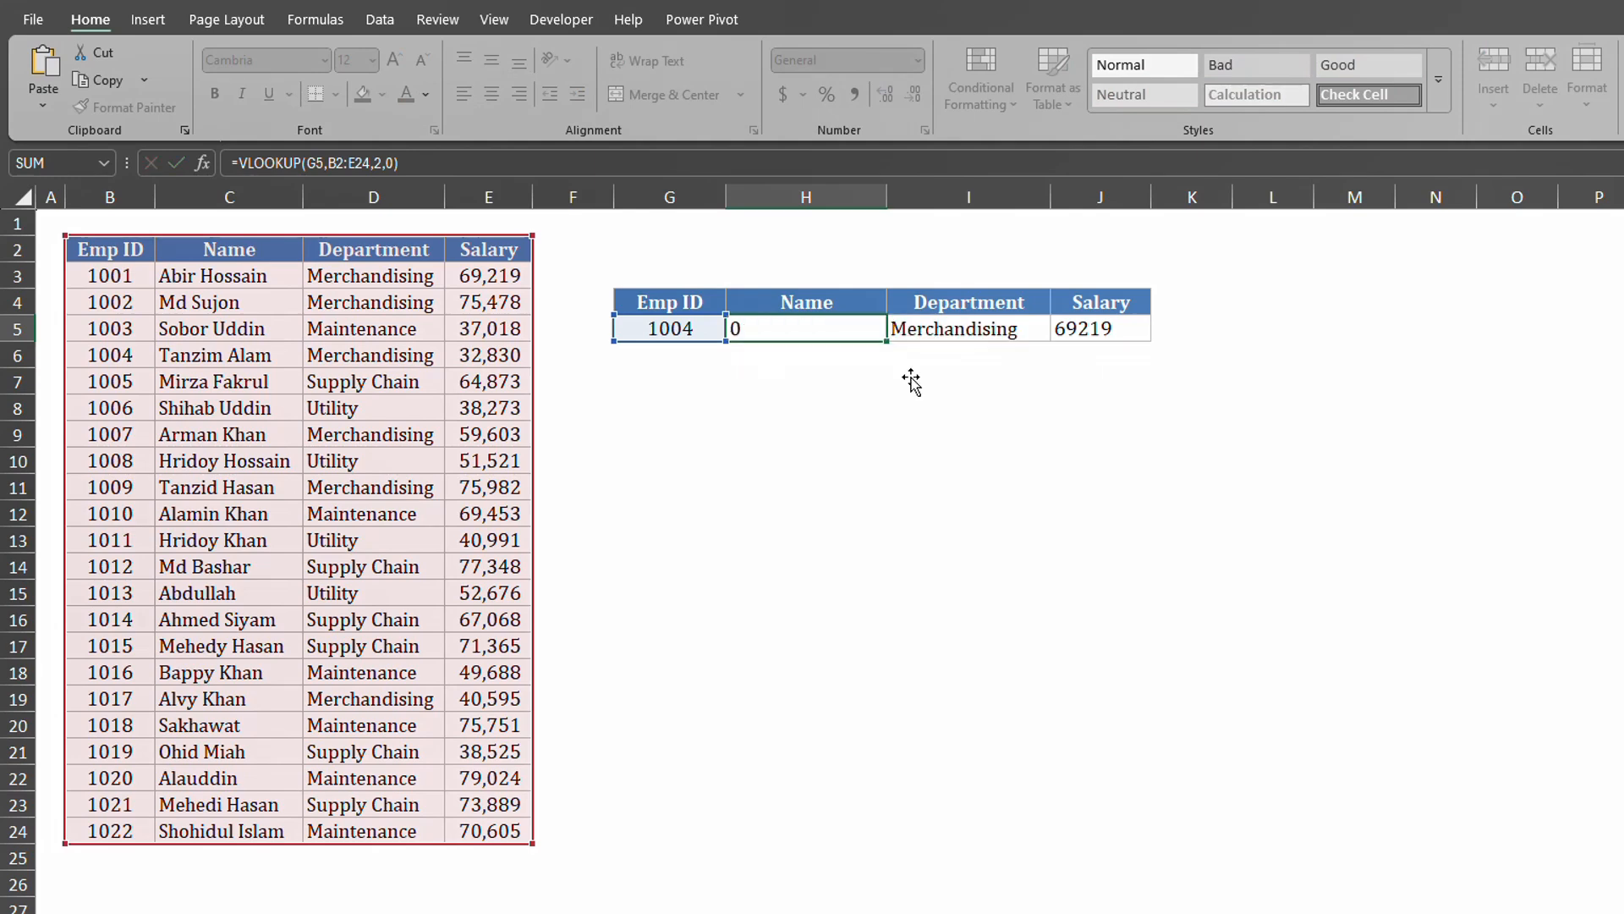
pyautogui.doubleClick(981, 332)
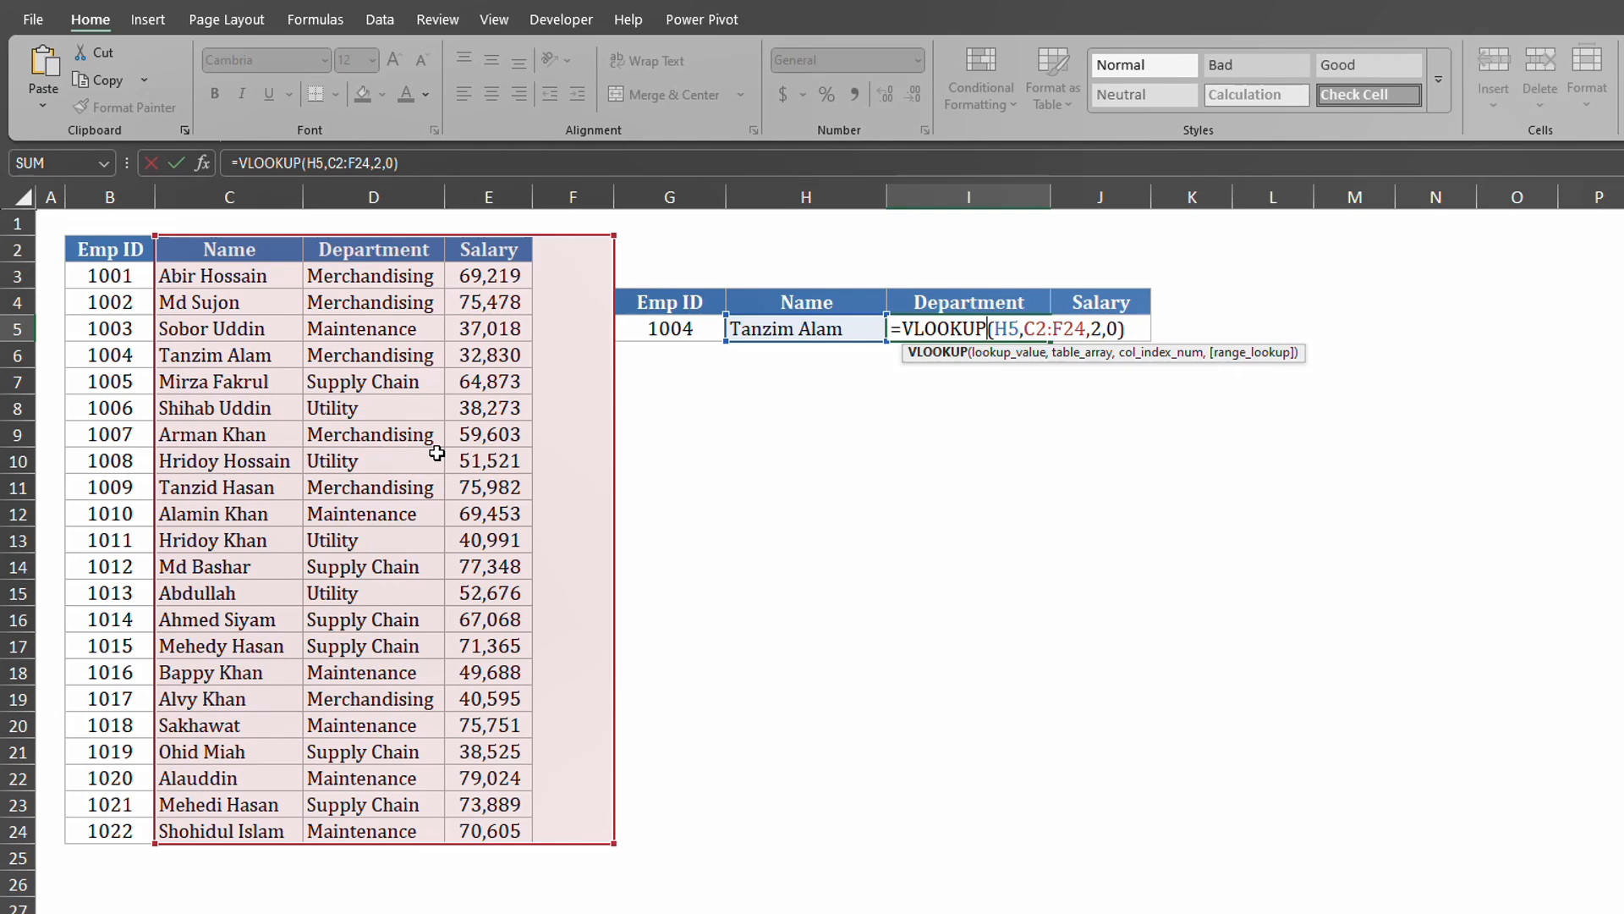
pyautogui.press('Return')
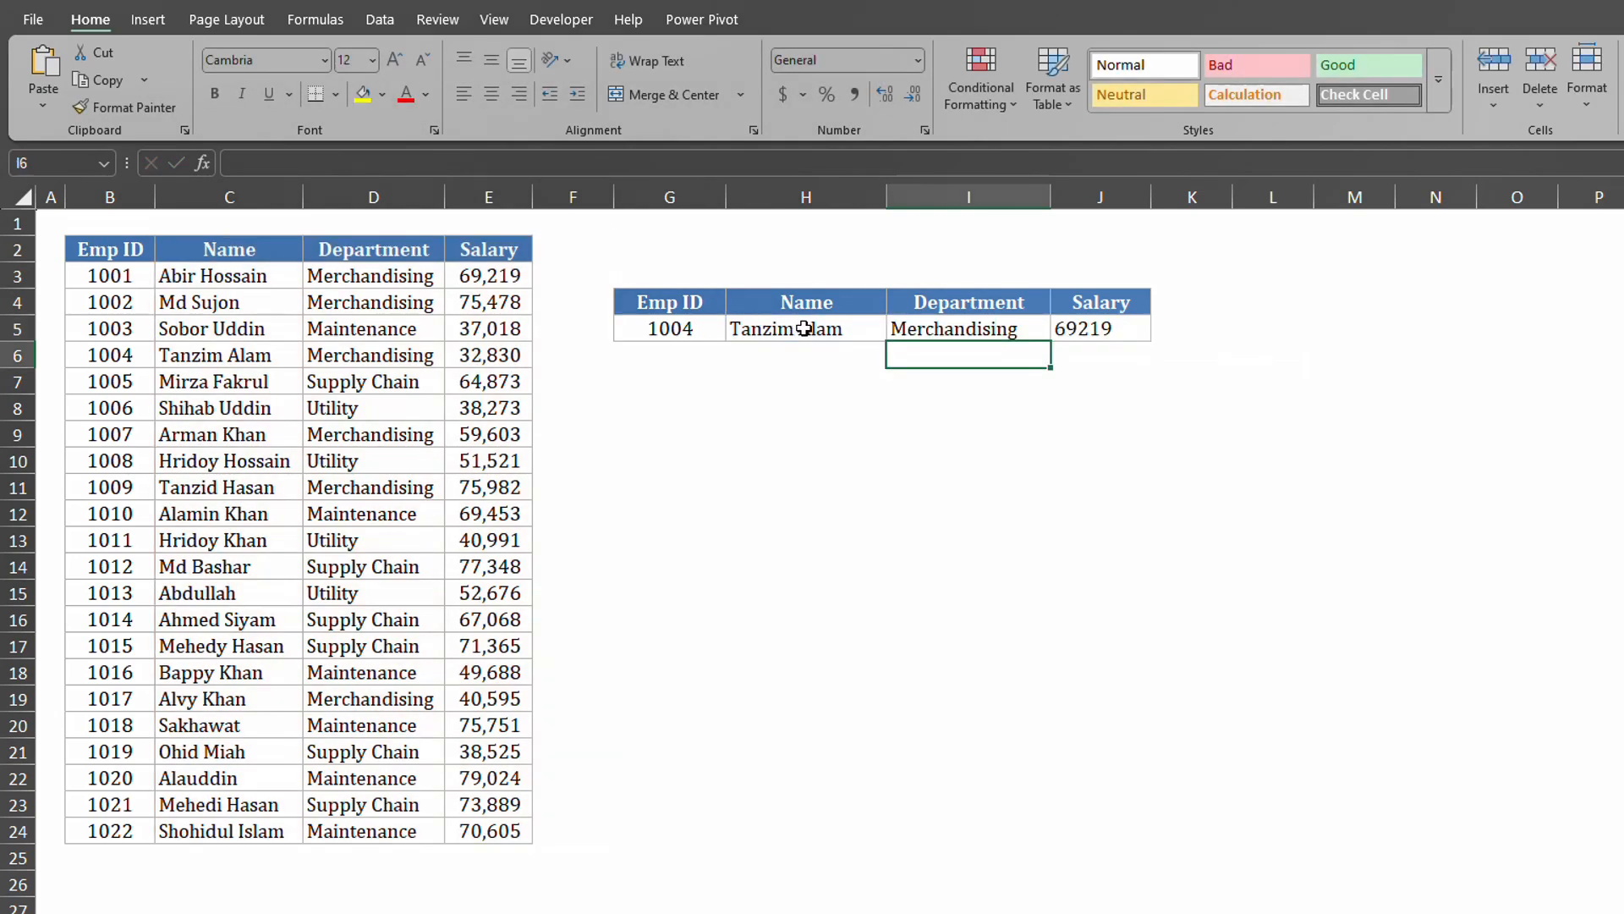
pyautogui.click(1105, 327)
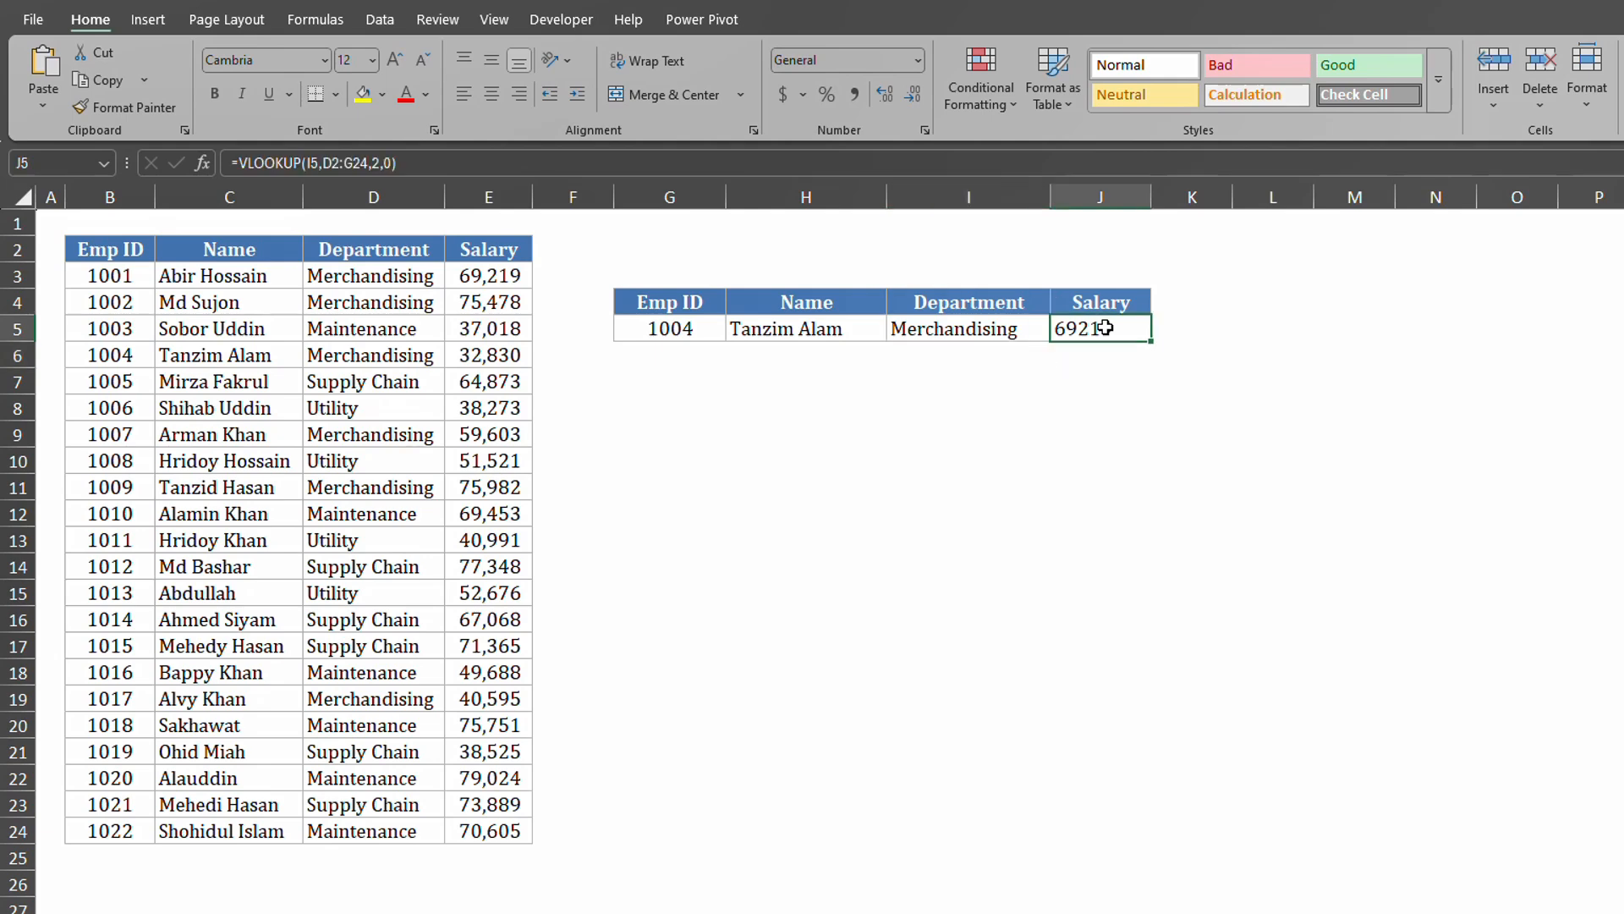
pyautogui.doubleClick(1105, 327)
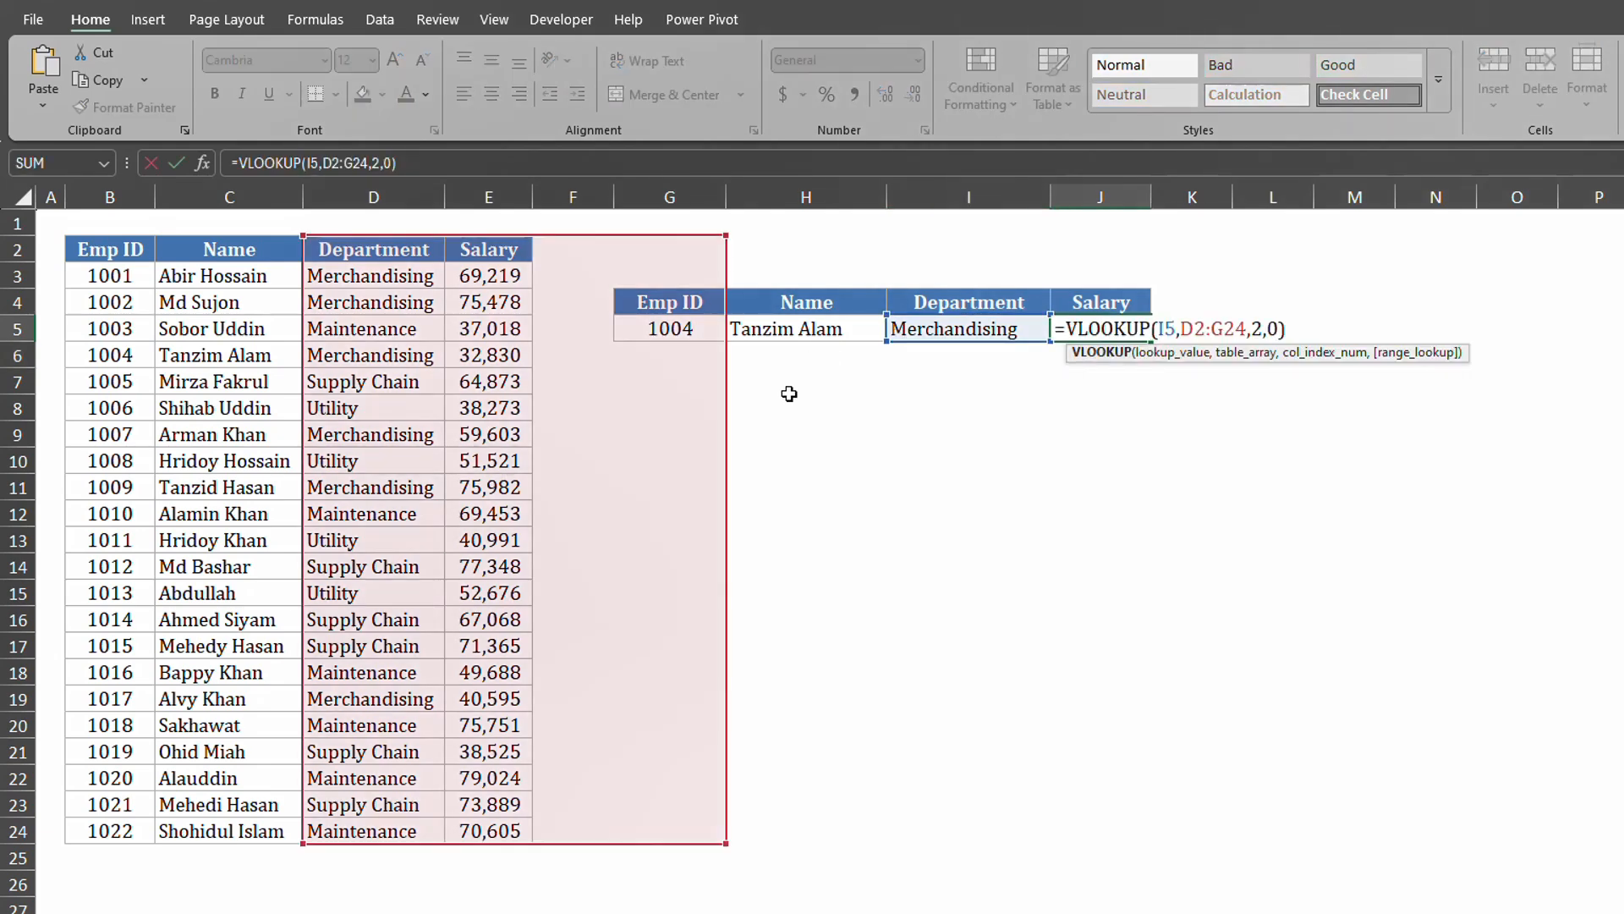
pyautogui.press('Return')
# Lock H5's table range as $B$2:$E$24 and fill the formula across to J5.
pyautogui.doubleClick(753, 329)
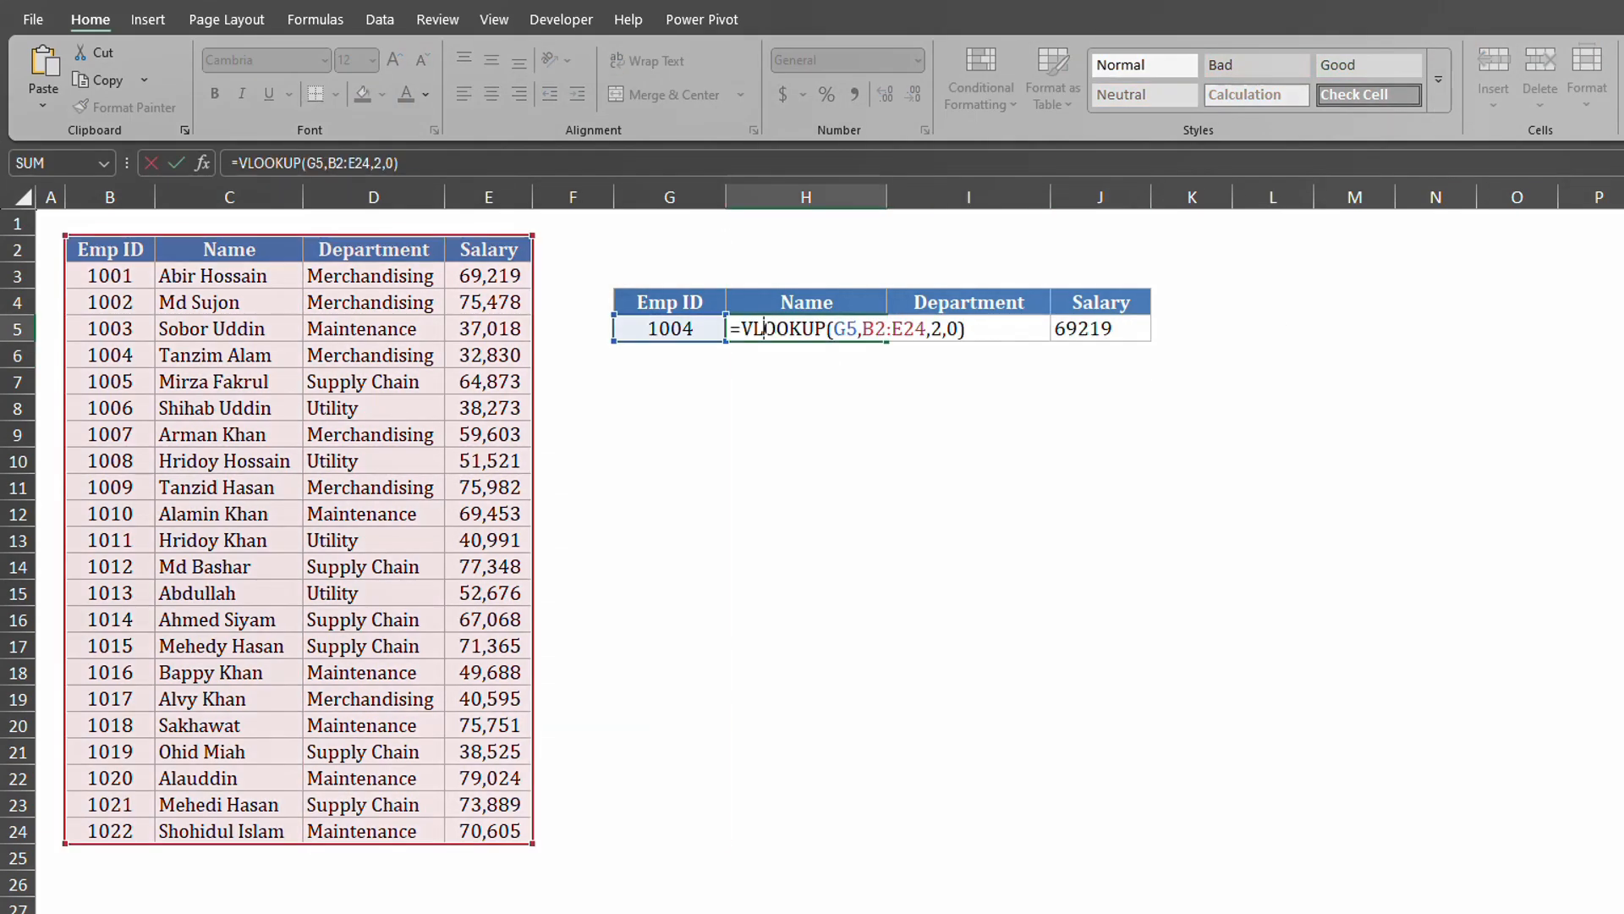
pyautogui.moveTo(328, 162); pyautogui.dragTo(372, 163)
pyautogui.press('F4')
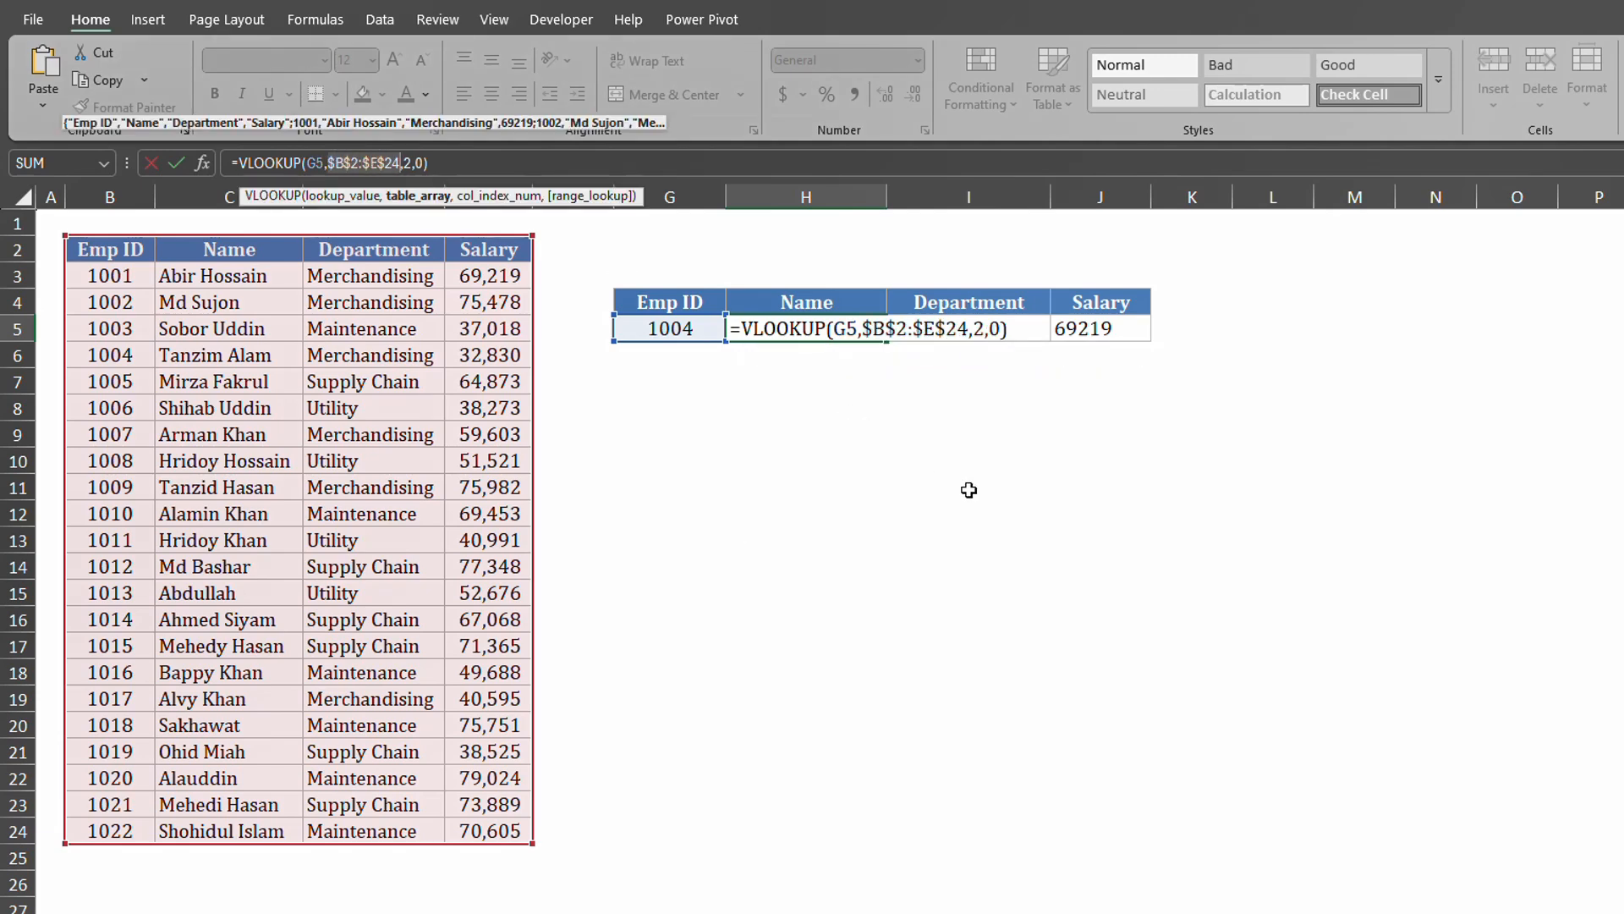
pyautogui.press('Return')
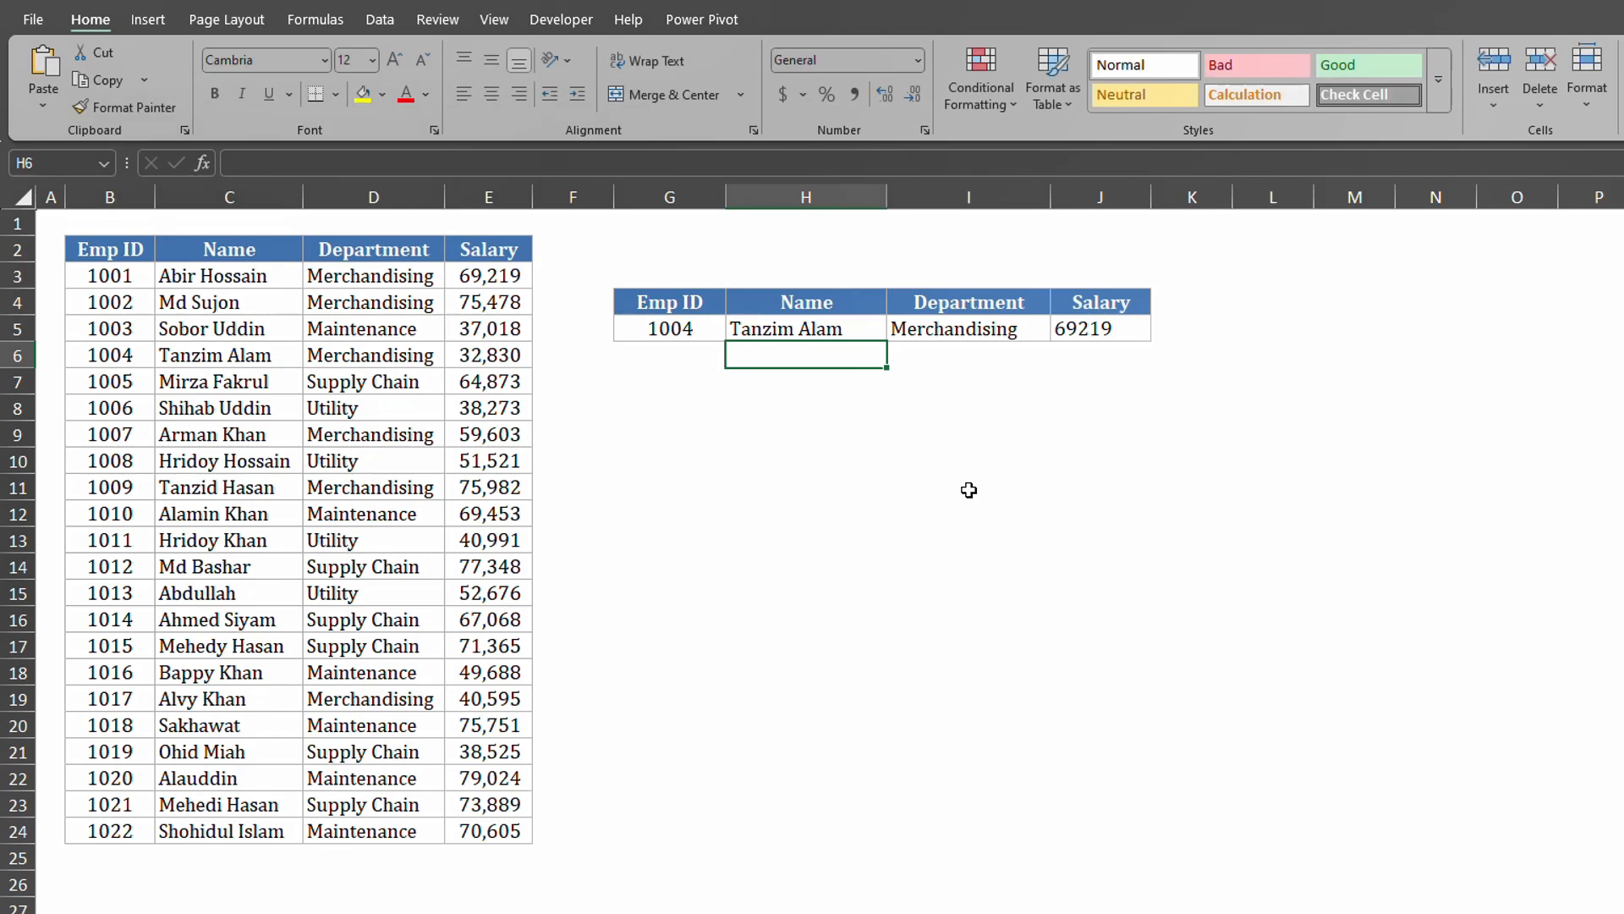
pyautogui.click(841, 327)
pyautogui.moveTo(873, 340); pyautogui.dragTo(1149, 342)
pyautogui.click(1015, 398)
# Inspect the H5 and I5 formulas, then select the G5 reference in H5's formula.
pyautogui.click(816, 334)
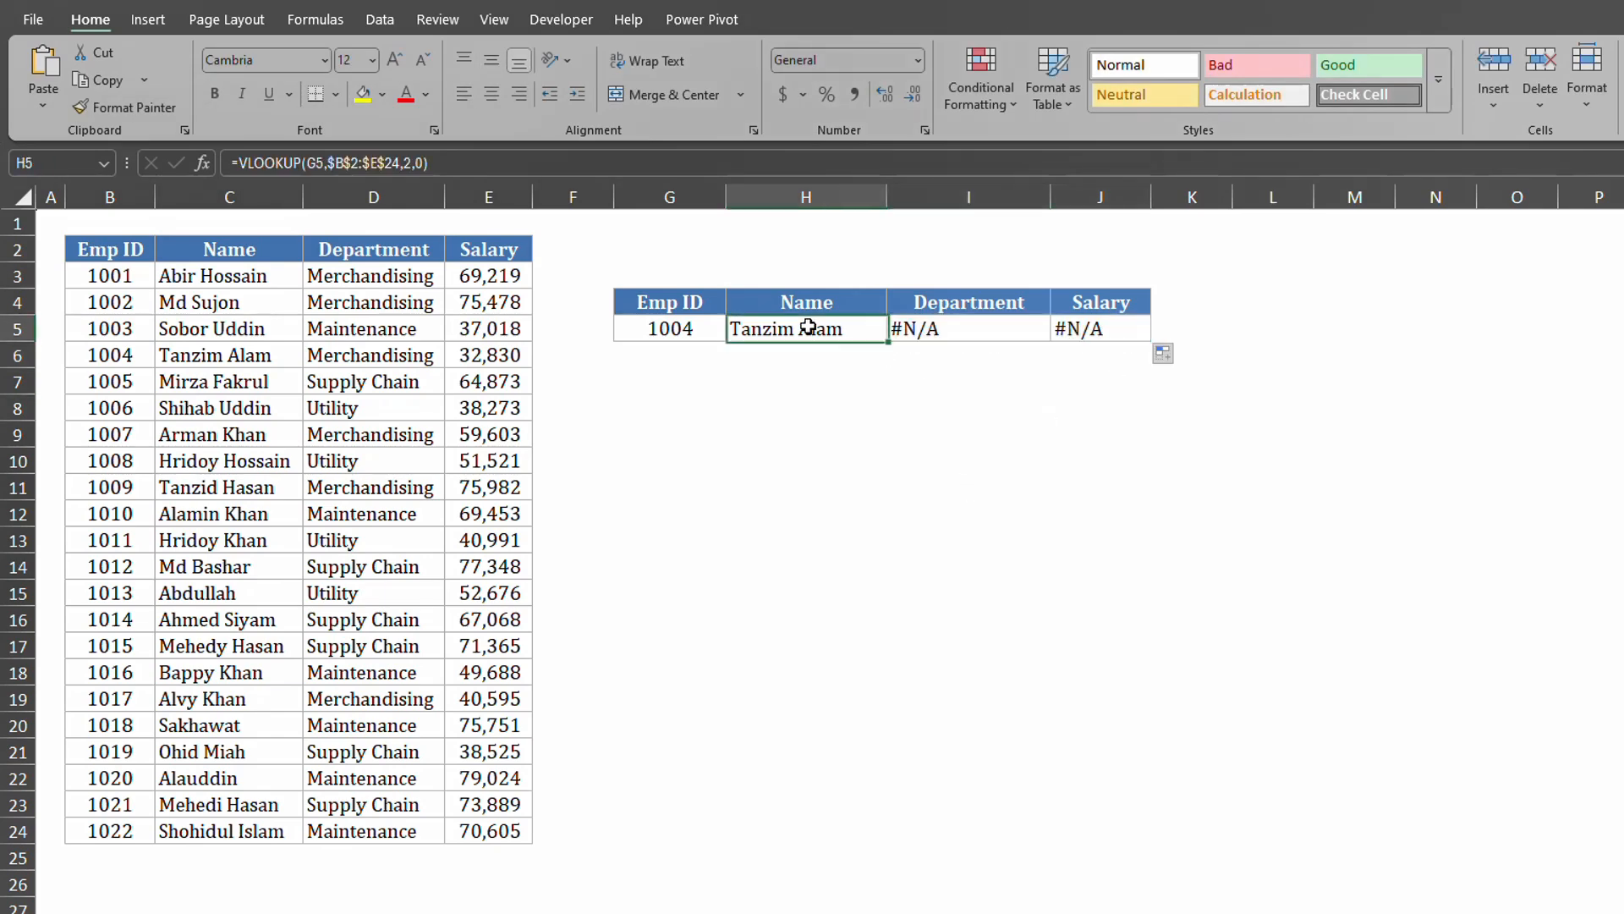
pyautogui.click(952, 327)
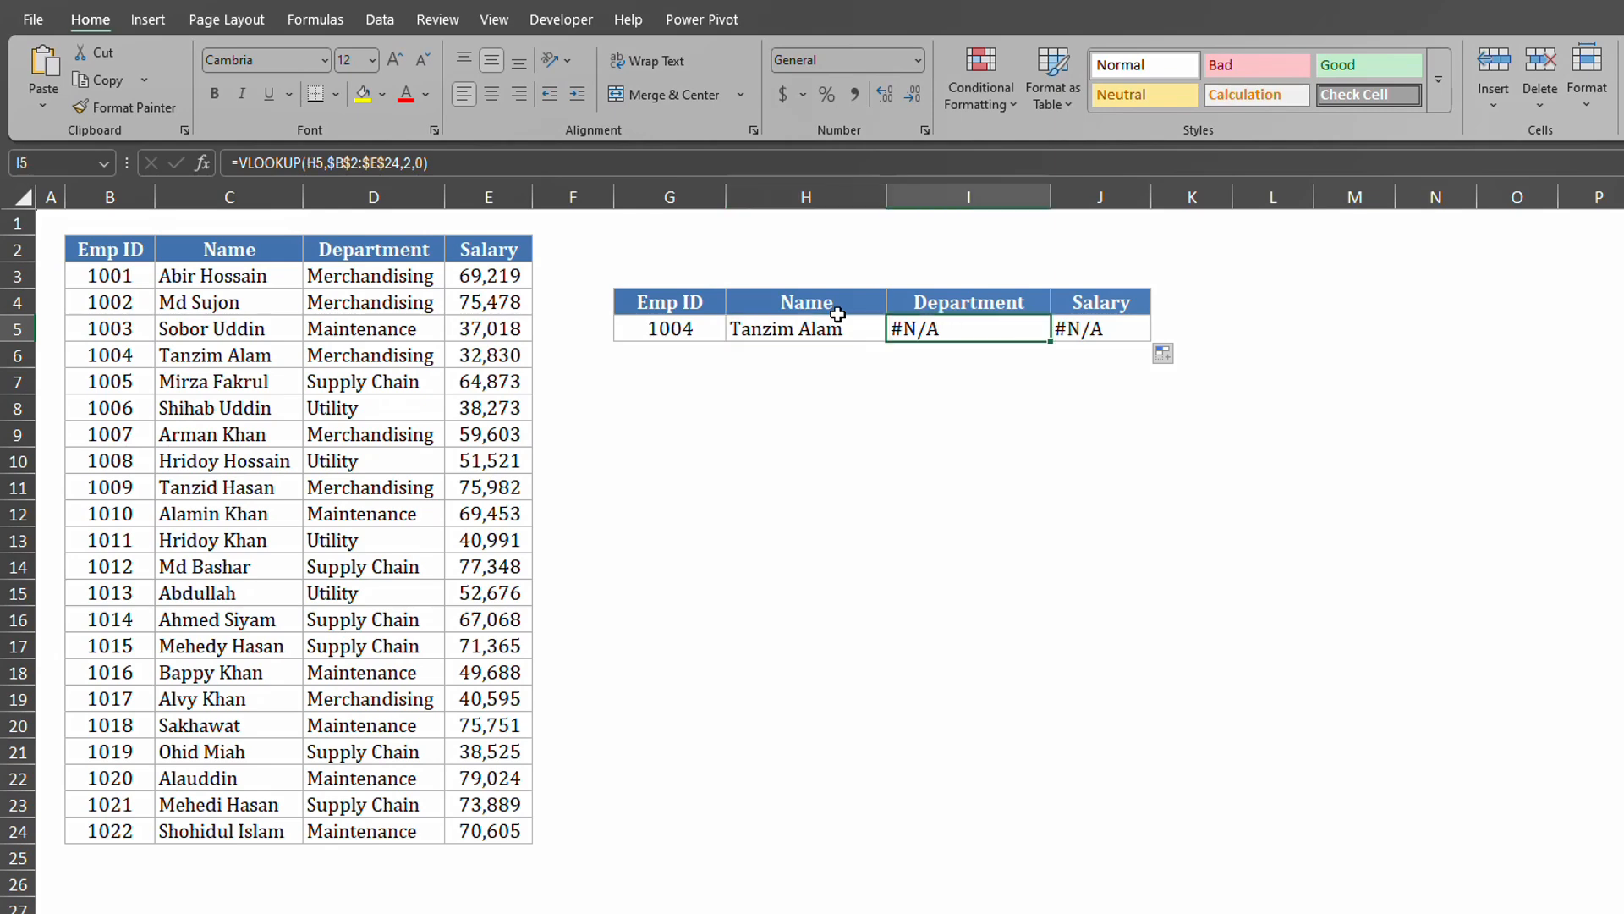
pyautogui.doubleClick(978, 331)
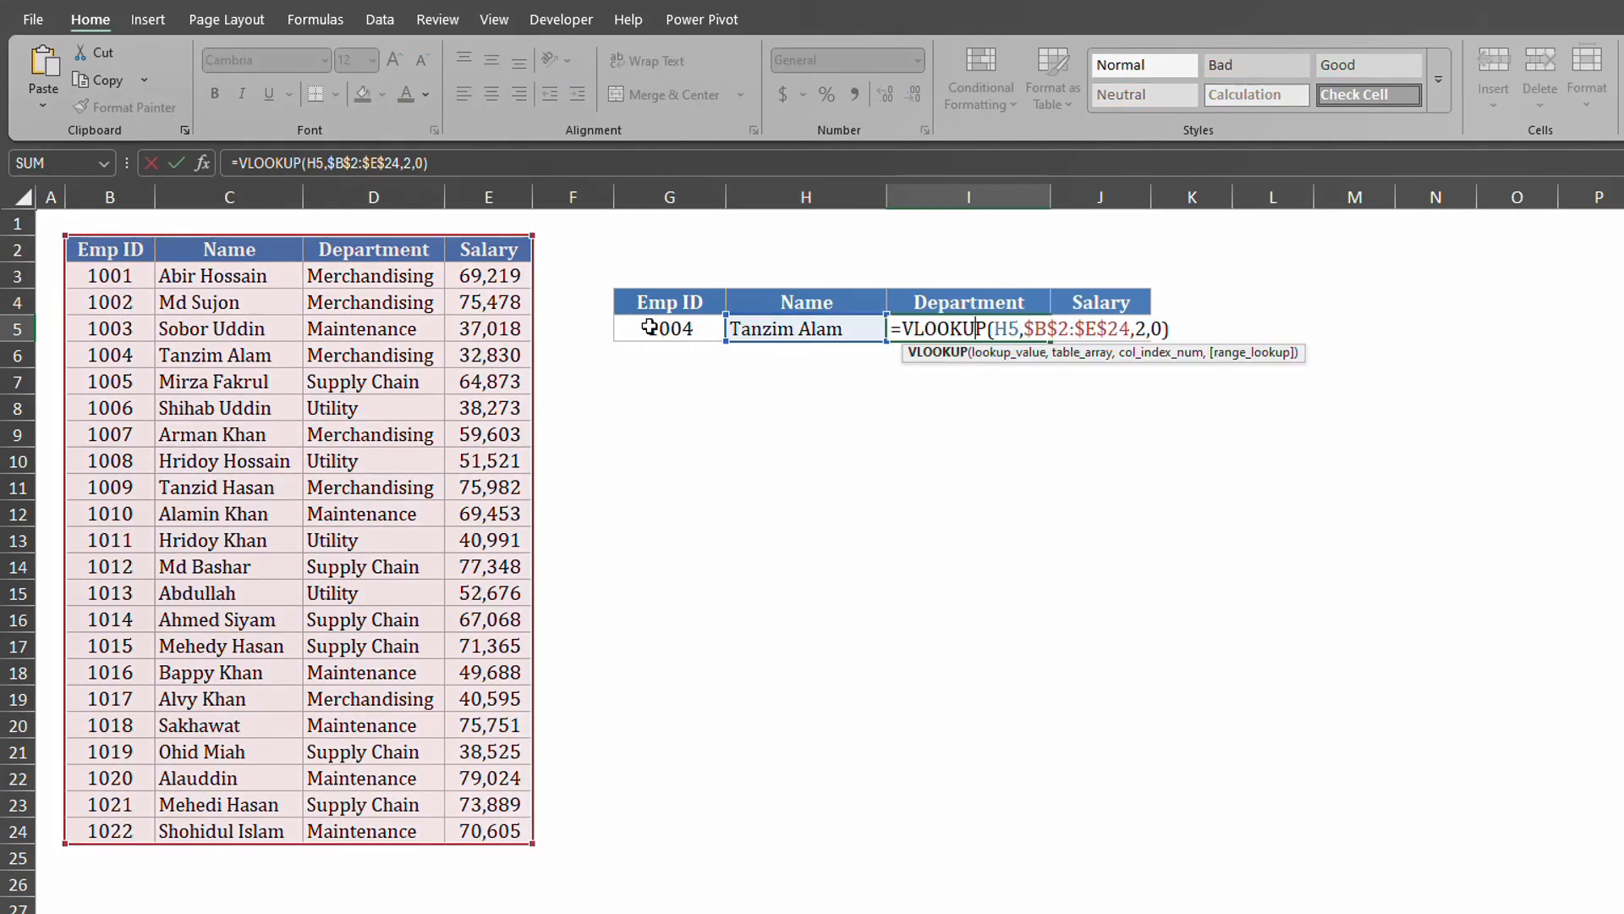
pyautogui.press('Return')
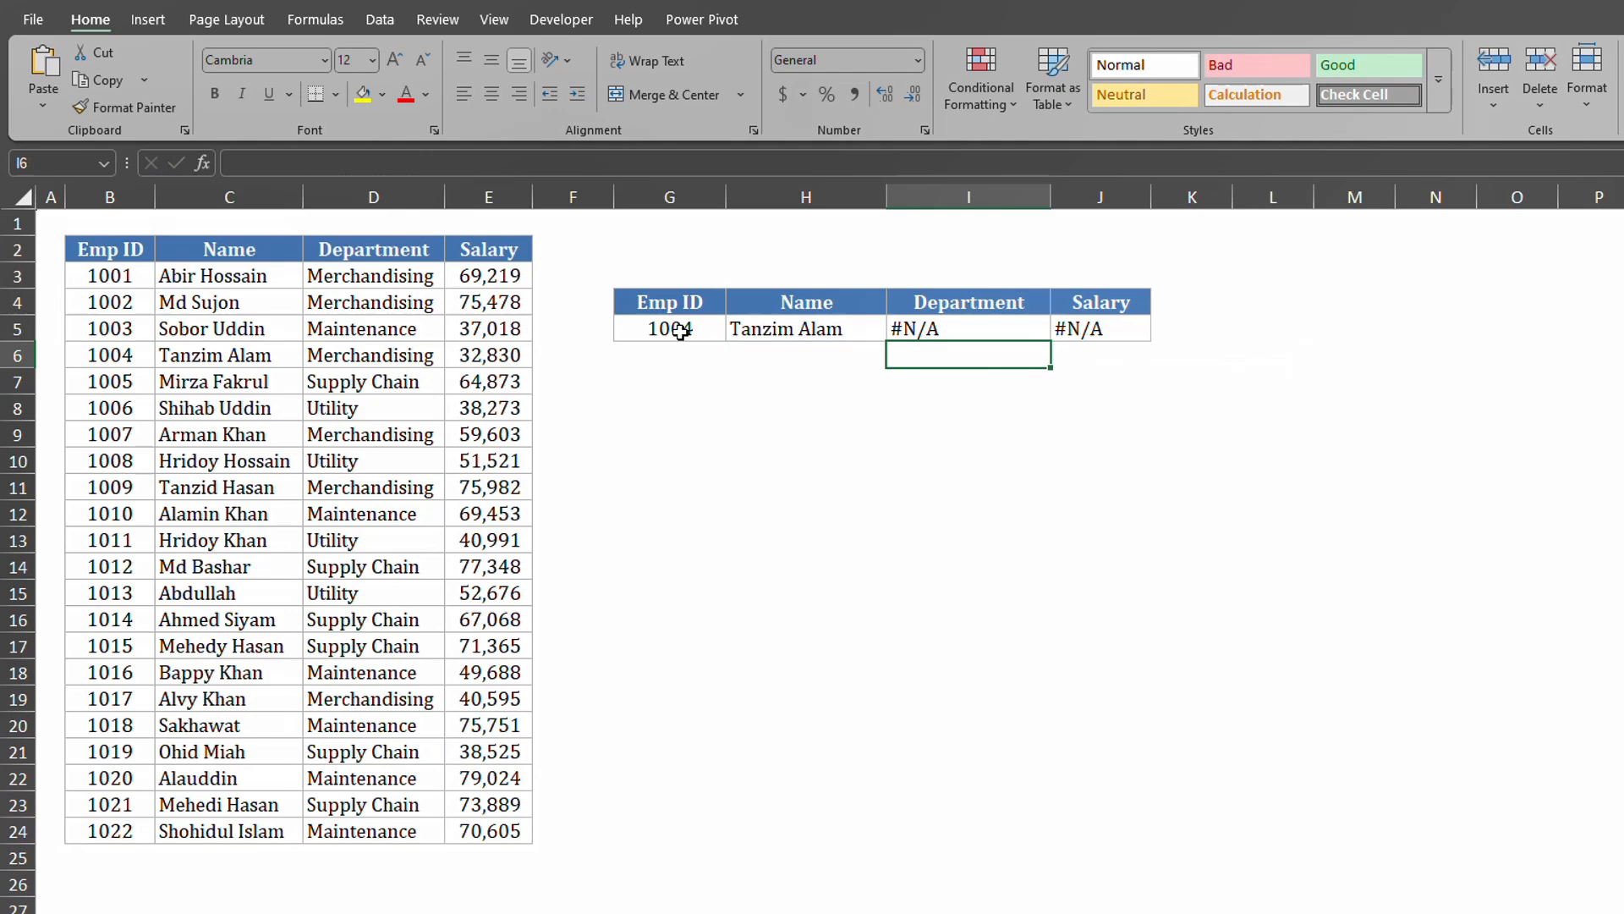
pyautogui.doubleClick(761, 328)
pyautogui.doubleClick(318, 163)
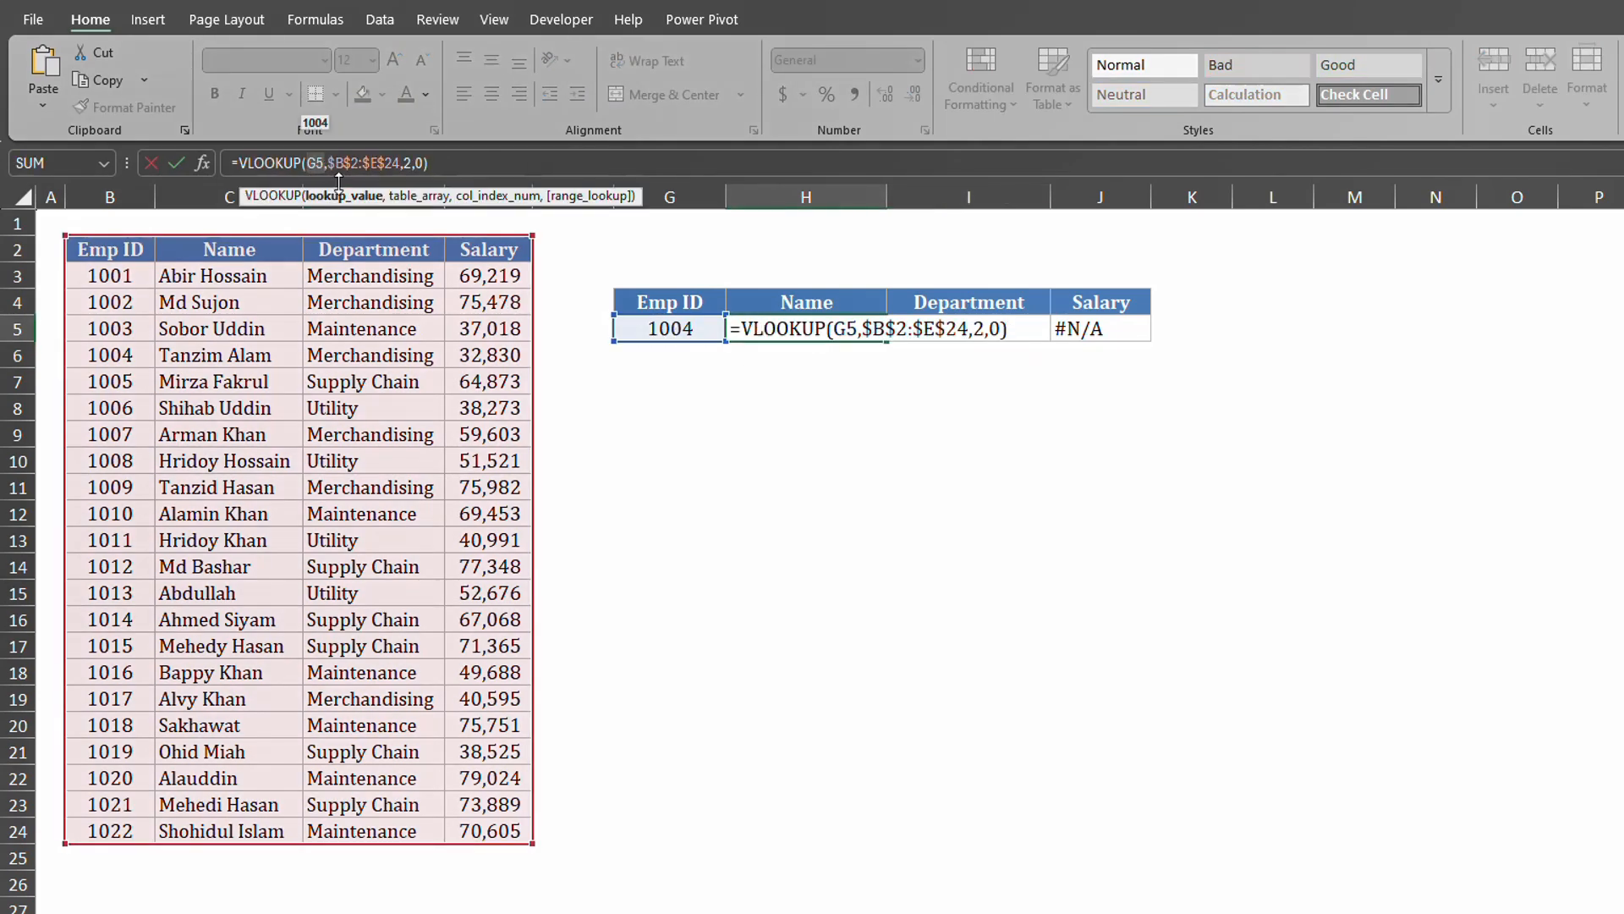
# Make H5's lookup value $G$5 and refill the formula across to J5.
pyautogui.press('F4')
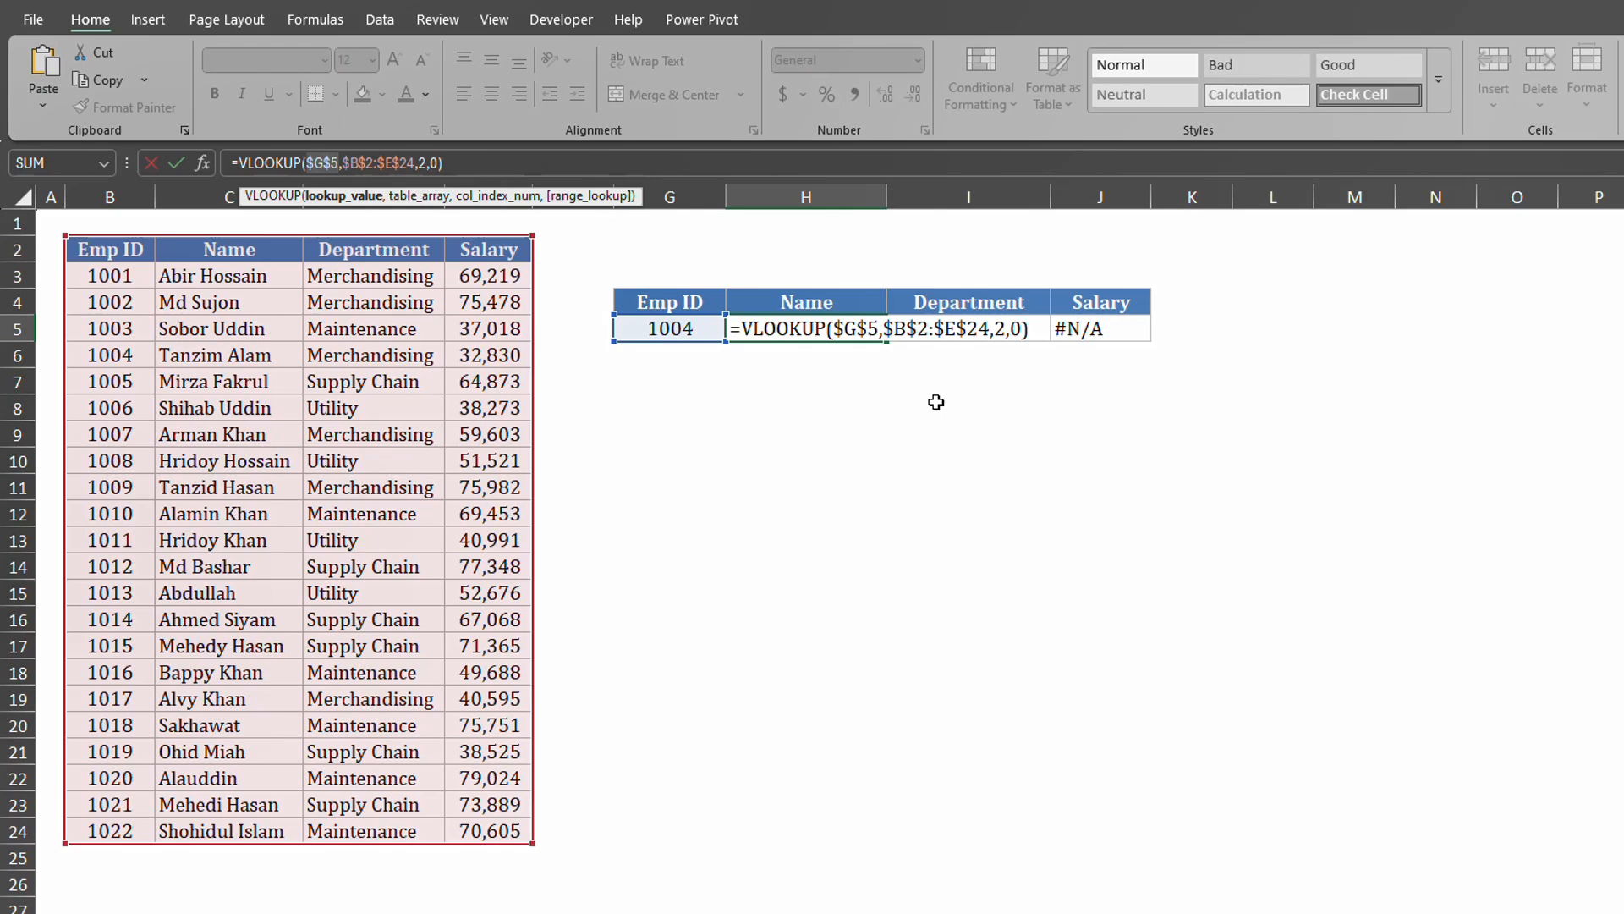
pyautogui.press('Return')
pyautogui.click(869, 336)
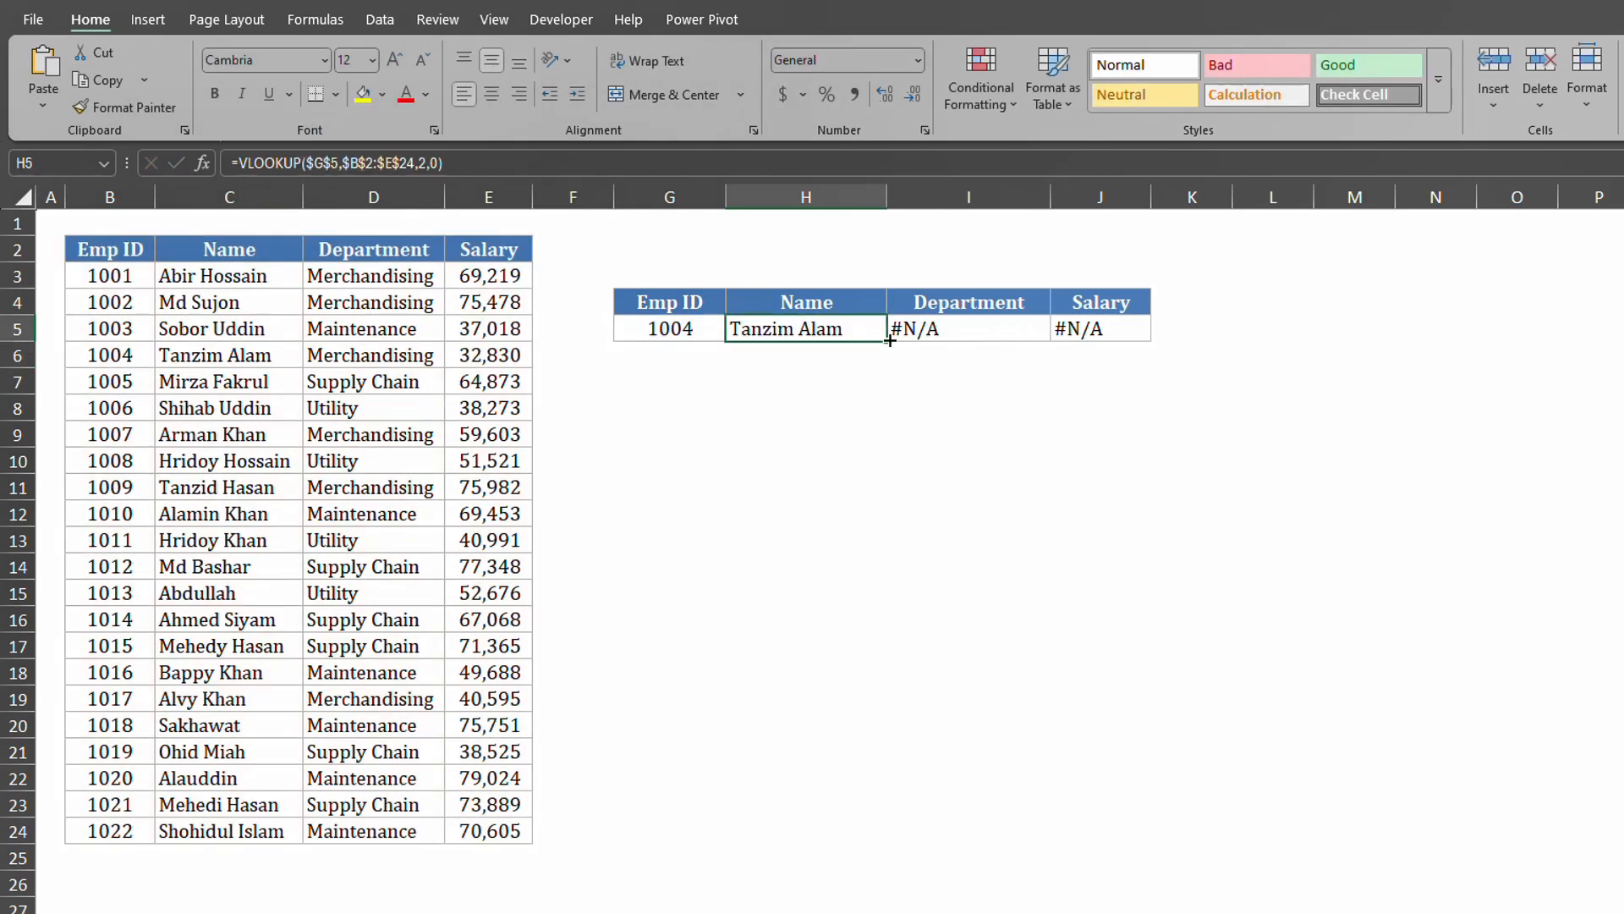
pyautogui.moveTo(890, 340); pyautogui.dragTo(1146, 341)
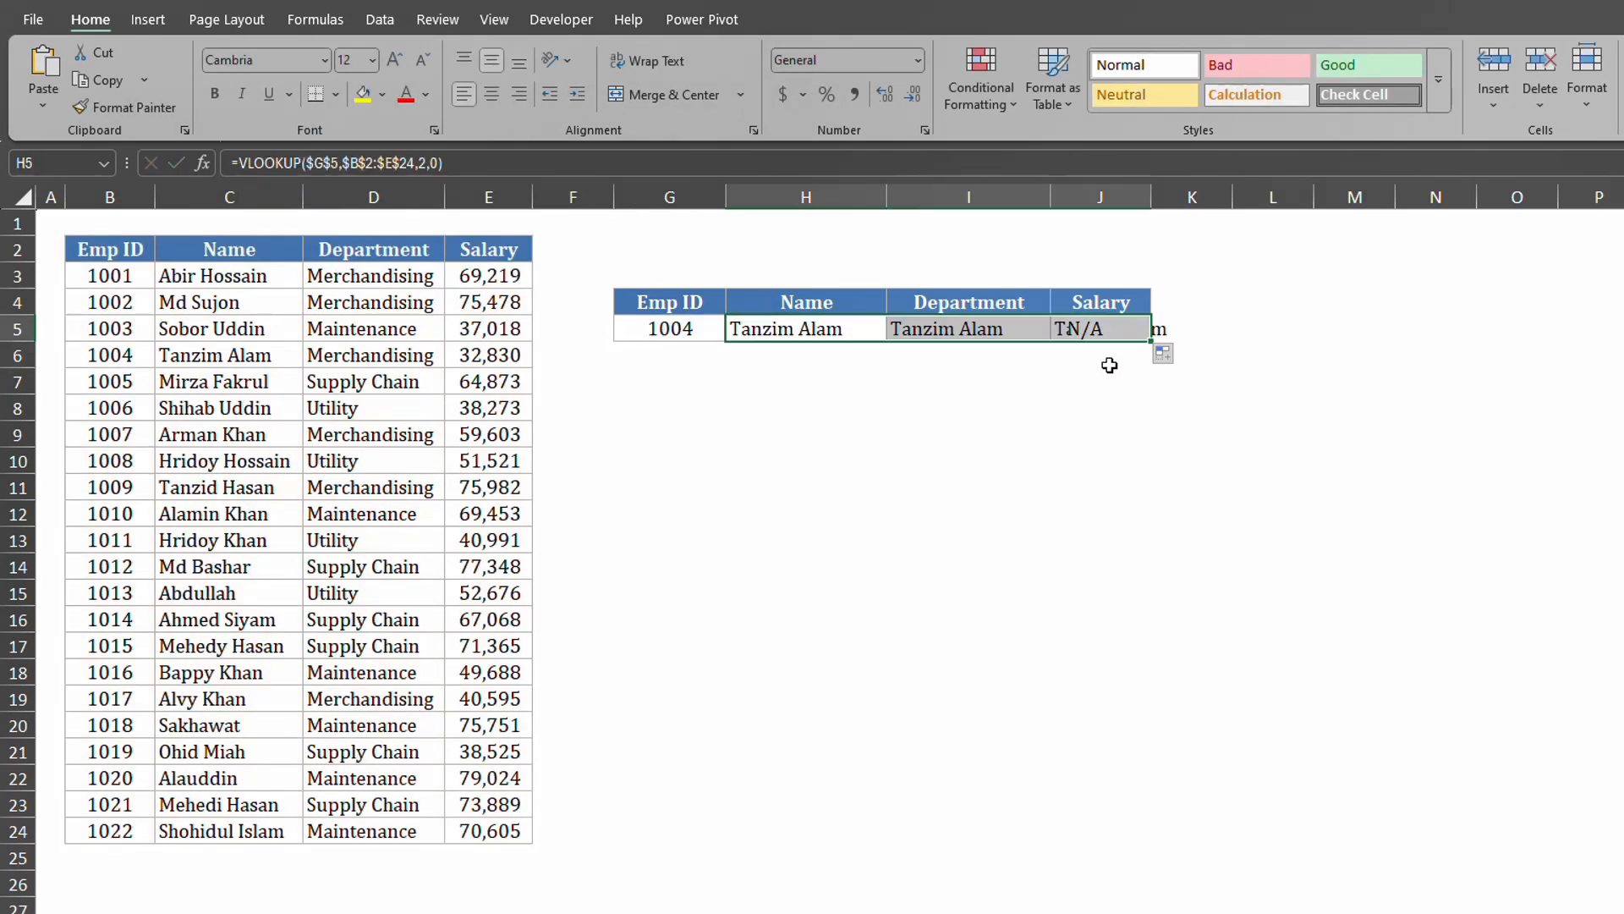
pyautogui.click(975, 450)
pyautogui.doubleClick(1121, 329)
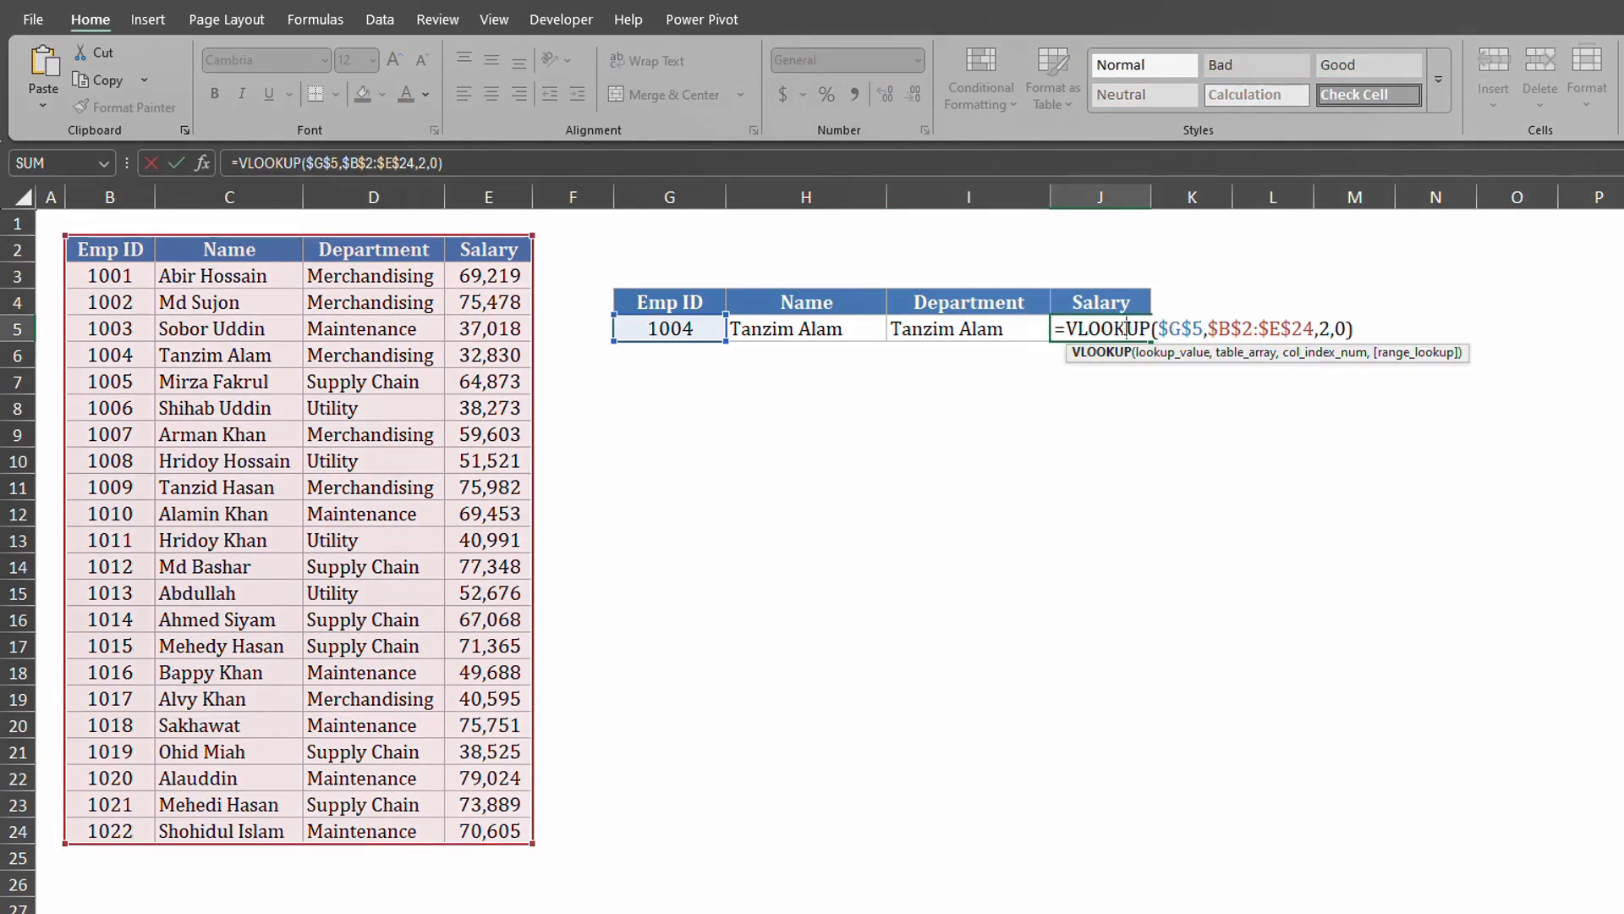
pyautogui.press('Return')
pyautogui.click(939, 330)
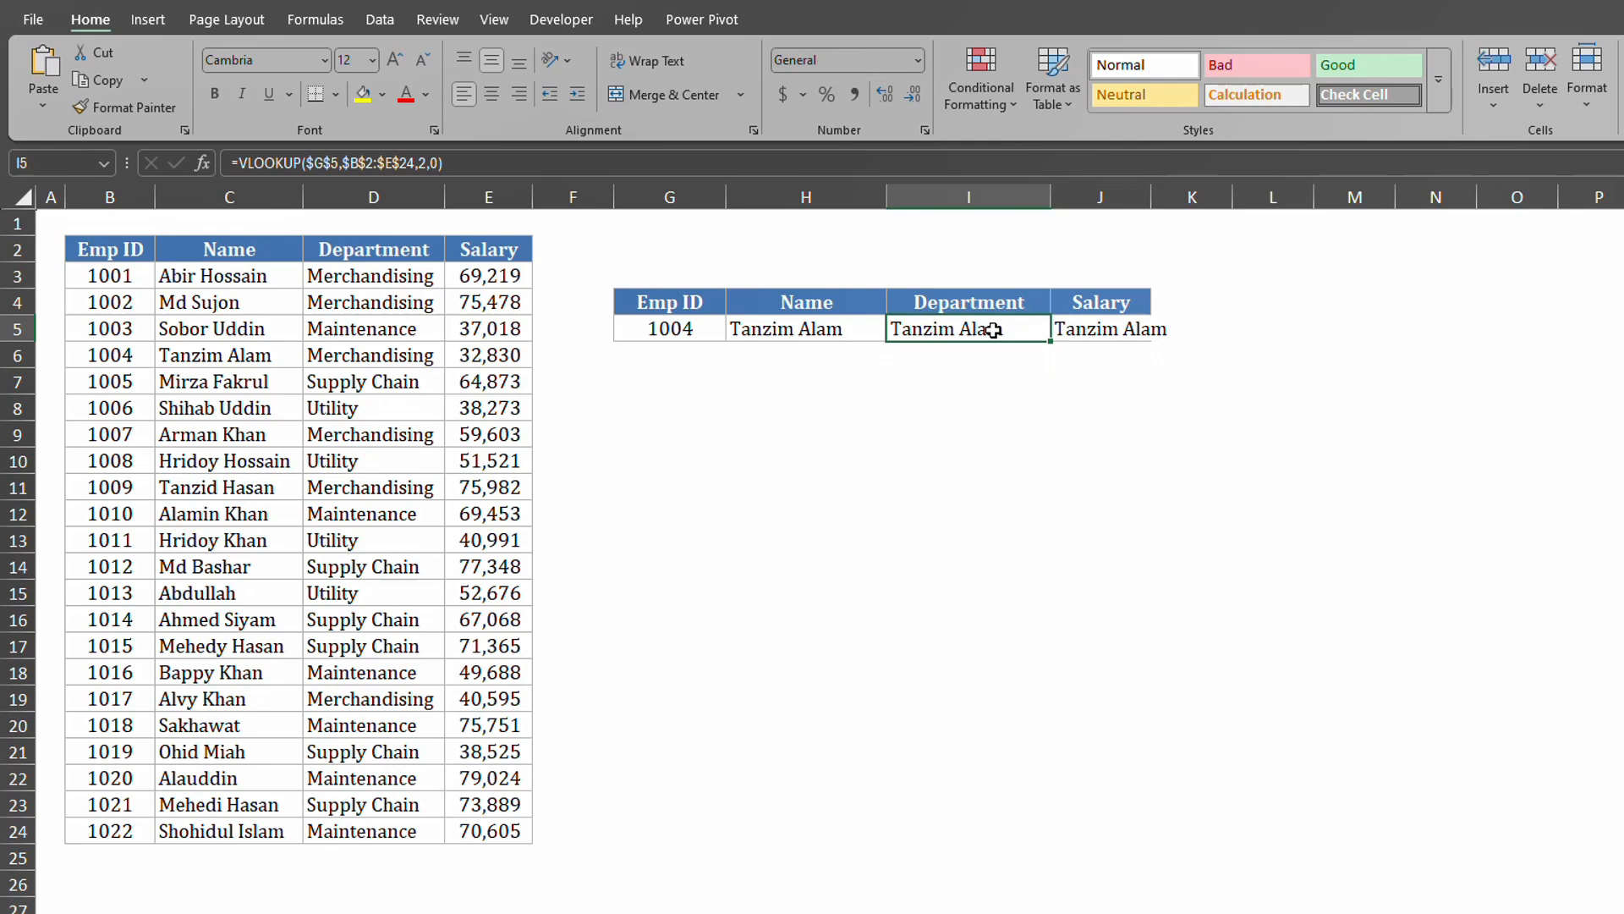
# Open the I5 and J5 formulas unchanged, then review H5, I5 and J5.
pyautogui.click(423, 163)
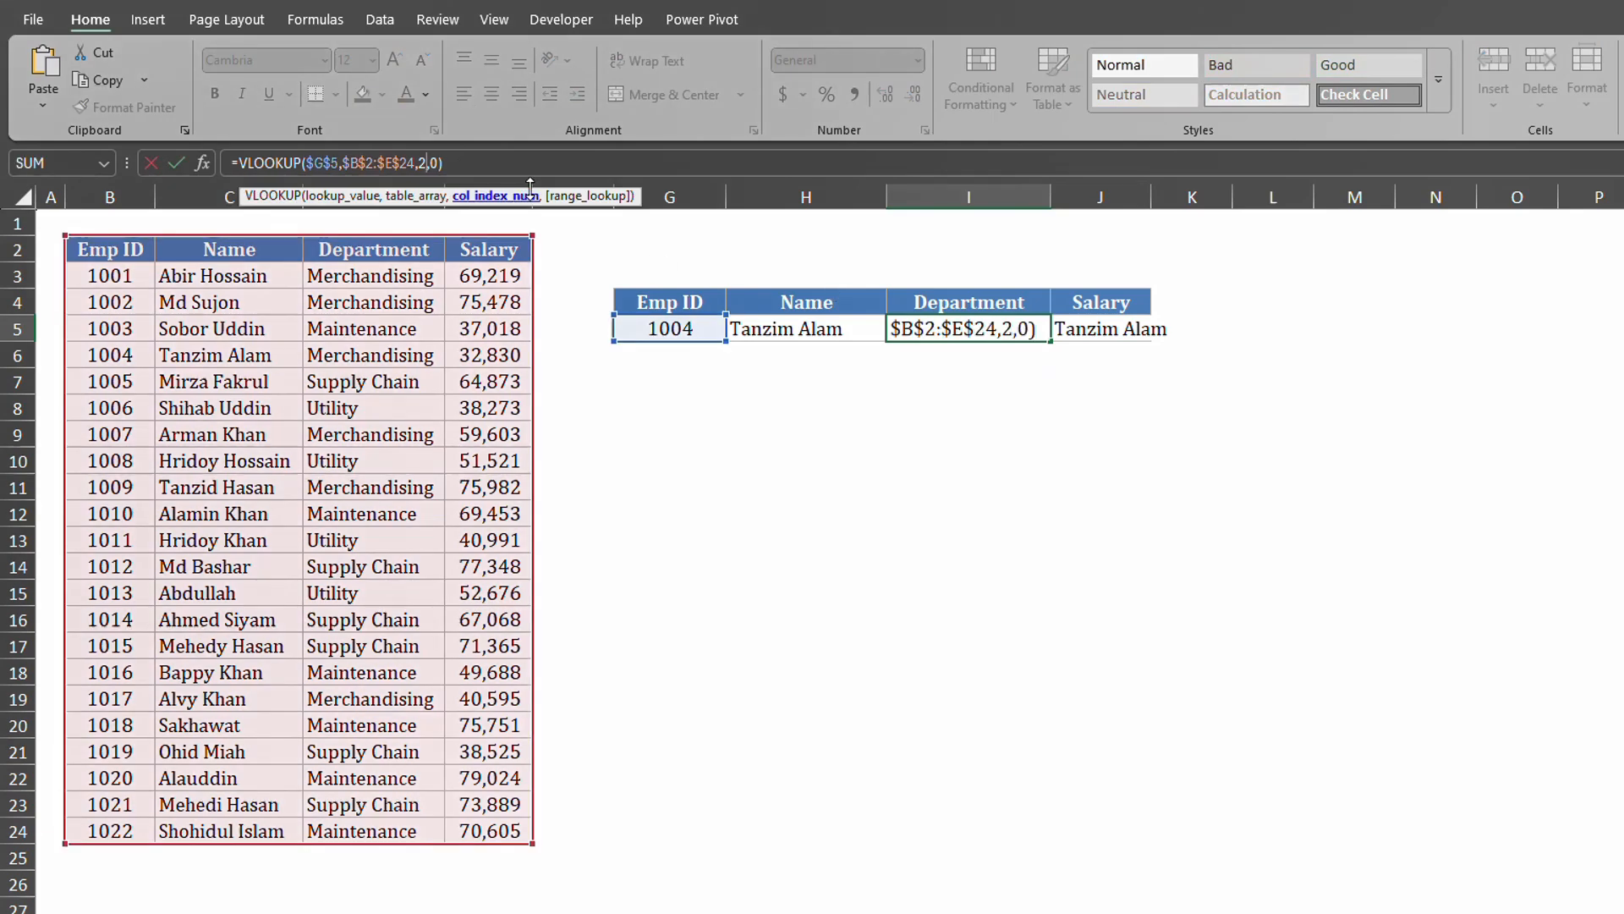
pyautogui.press('Return')
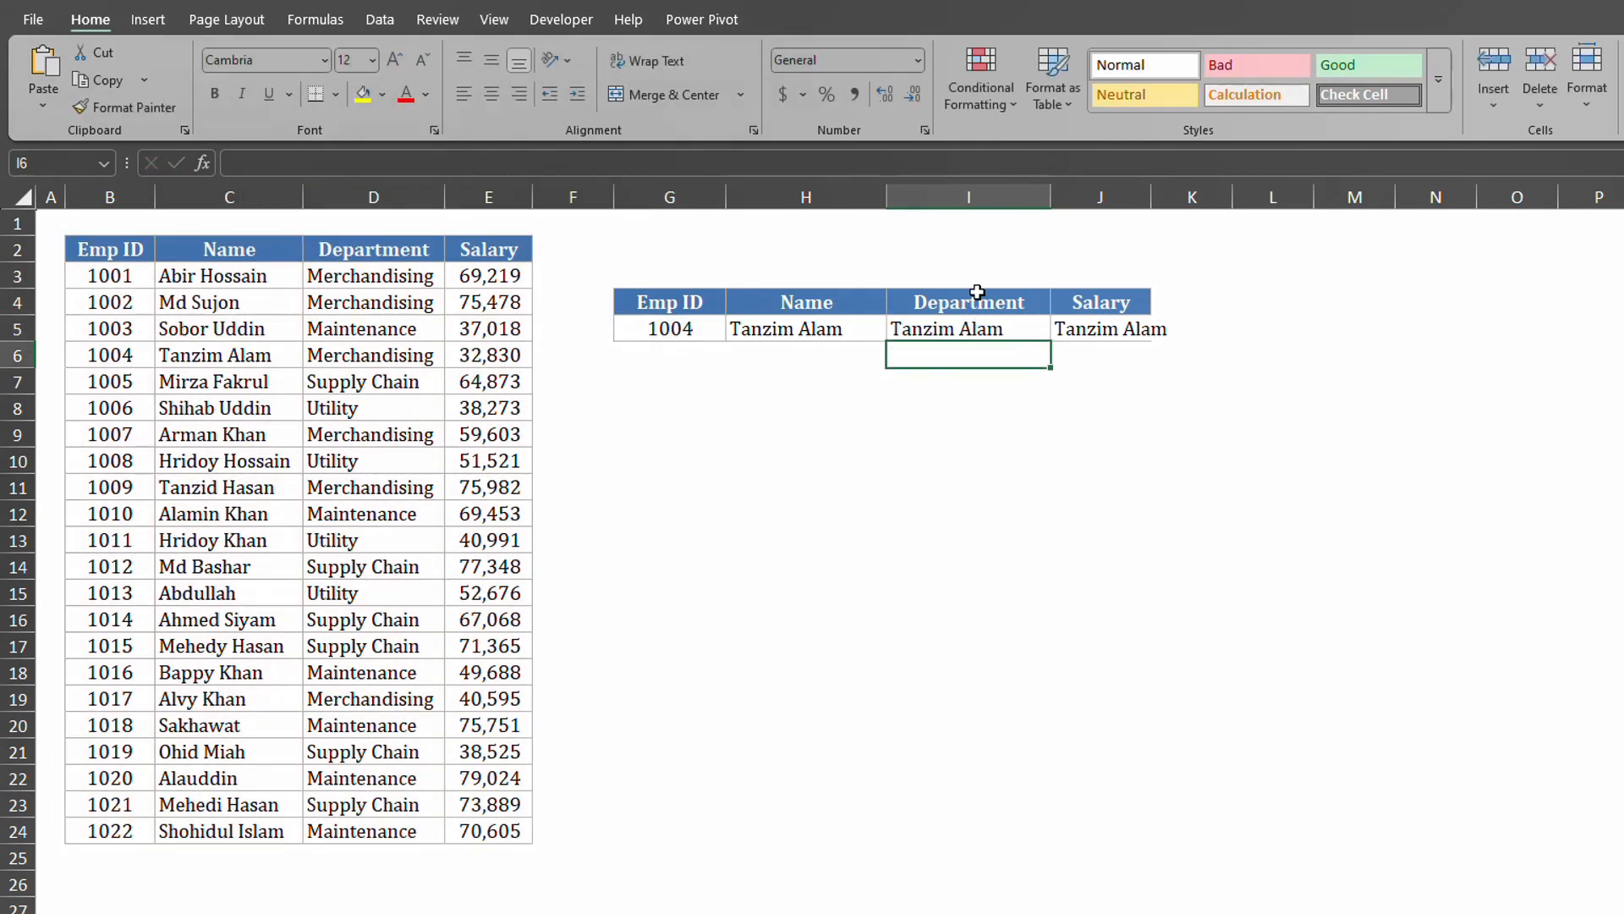
pyautogui.doubleClick(1115, 329)
pyautogui.click(425, 162)
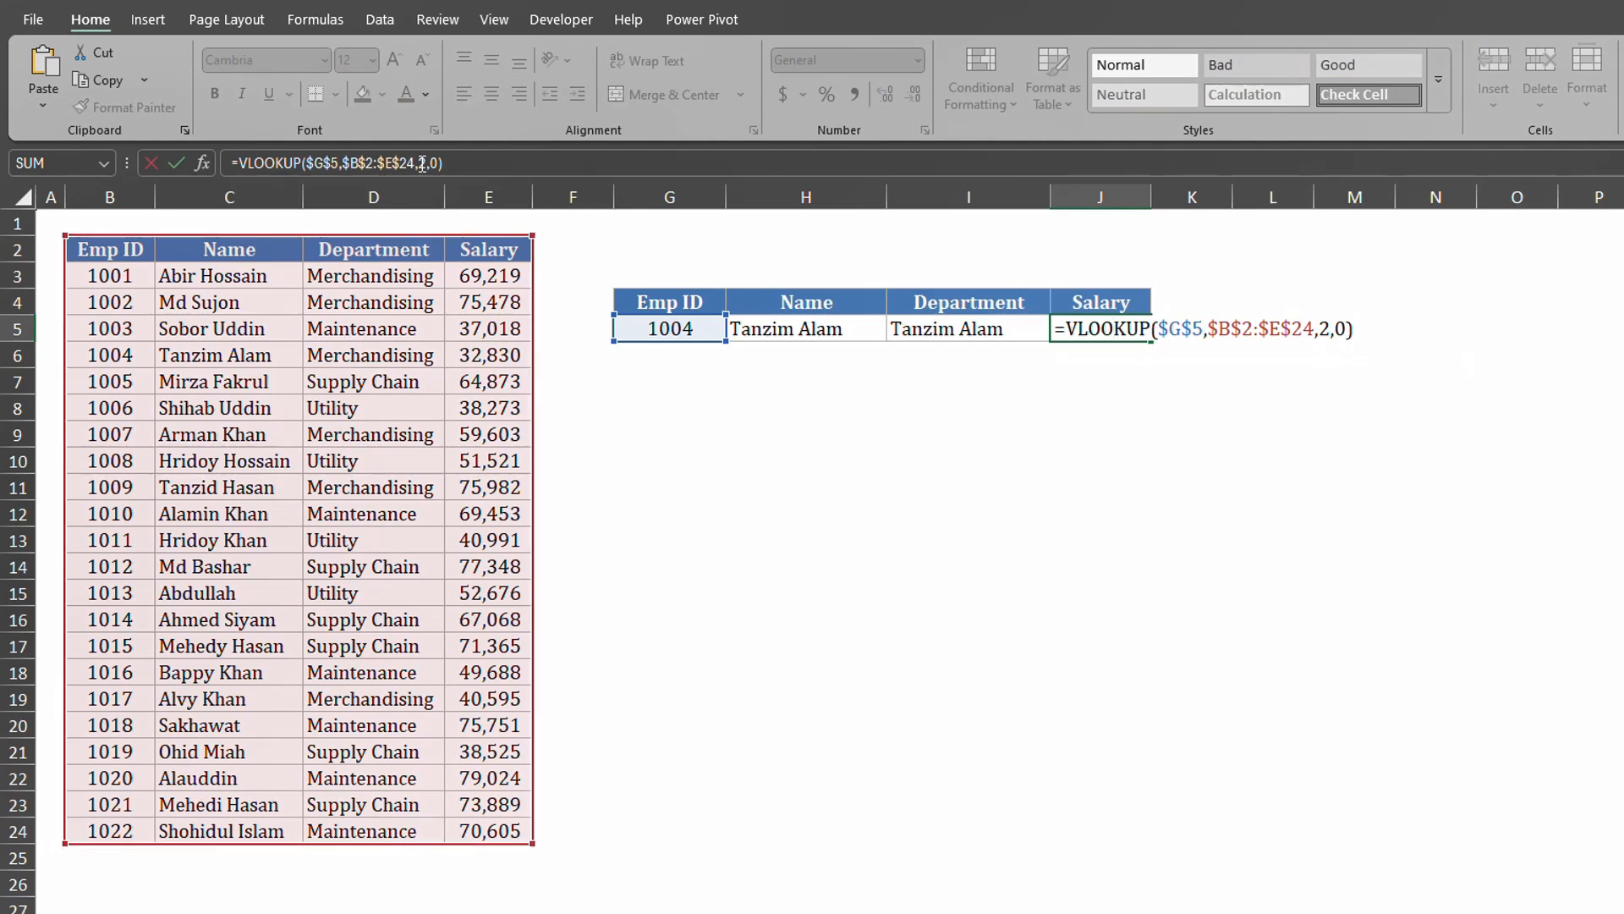
pyautogui.press('Return')
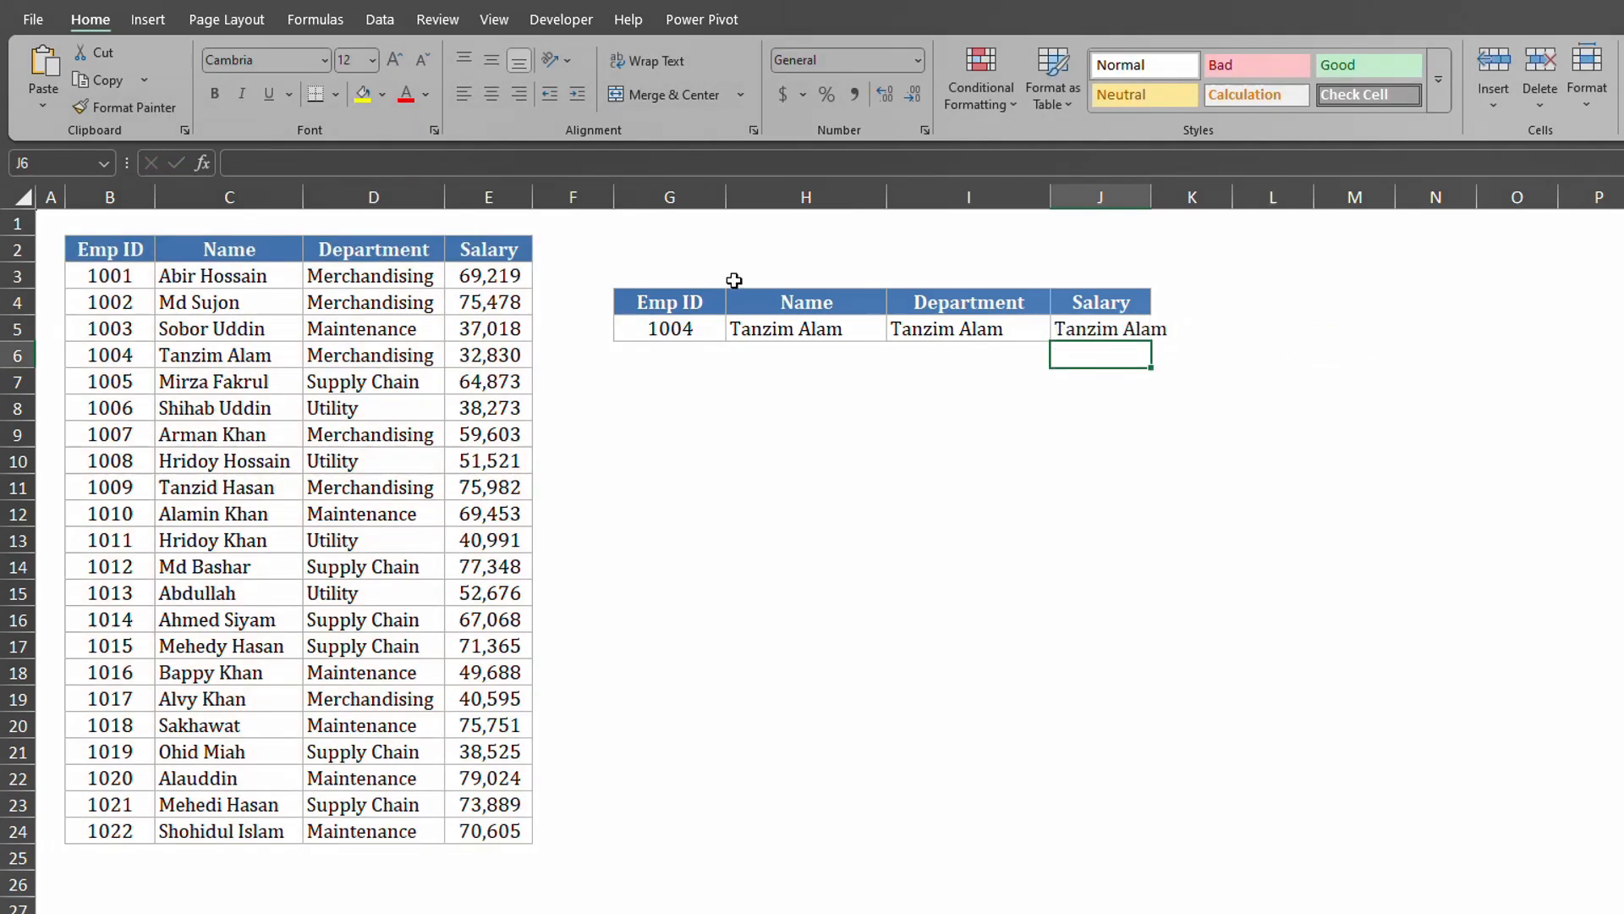
pyautogui.click(783, 330)
pyautogui.click(942, 331)
pyautogui.click(1074, 333)
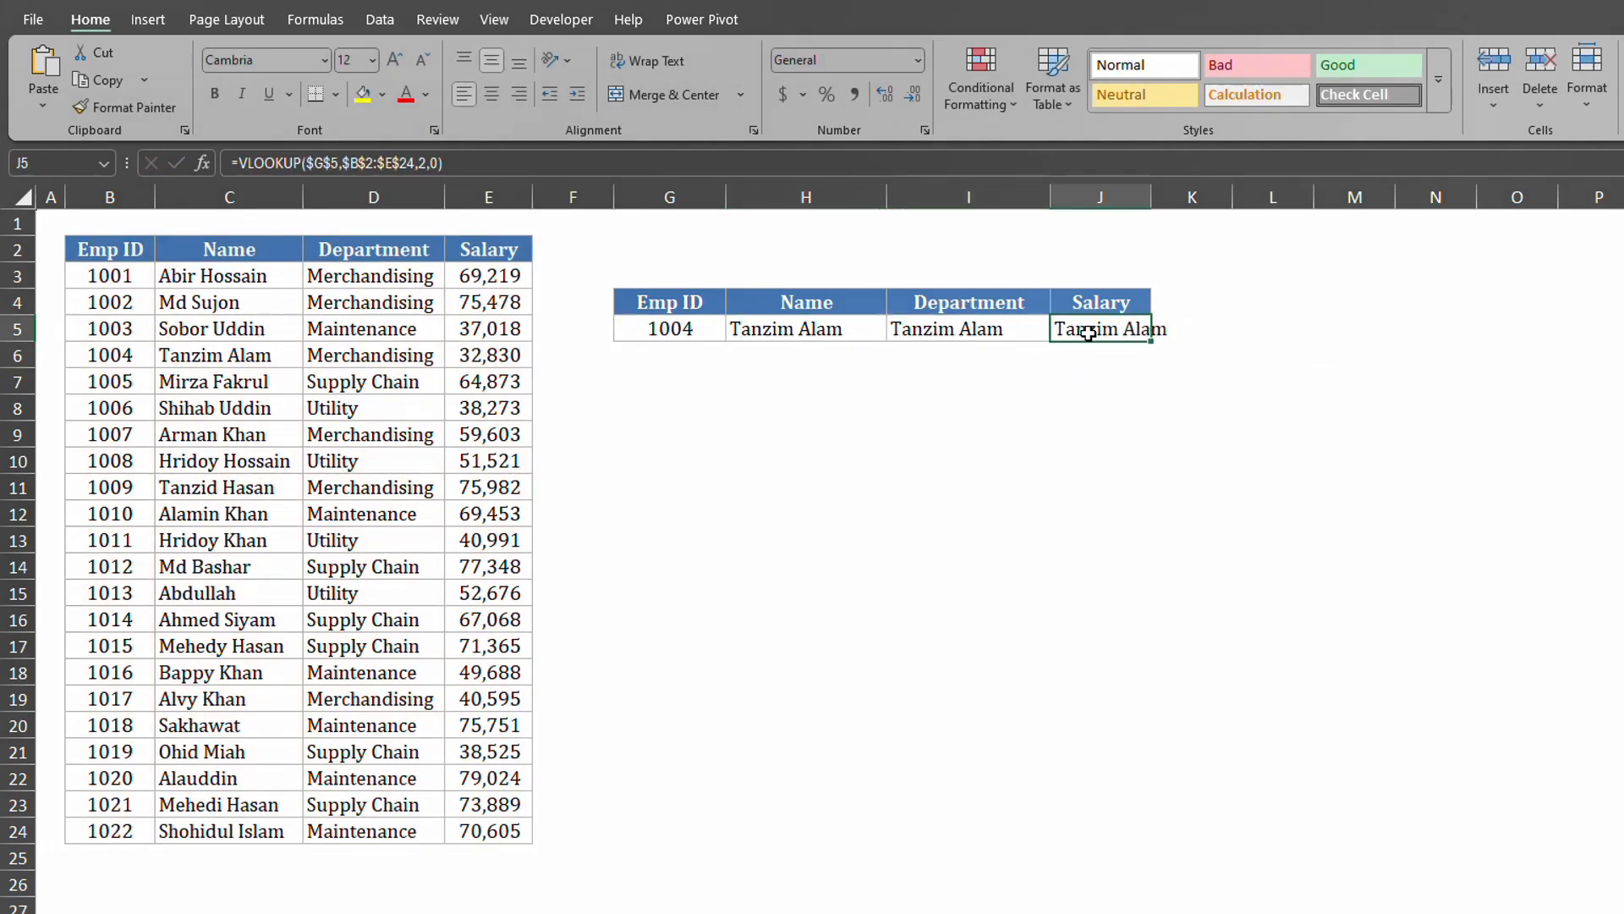
# Set I5's column index to 3 and J5's to 4.
pyautogui.click(943, 332)
pyautogui.click(419, 162)
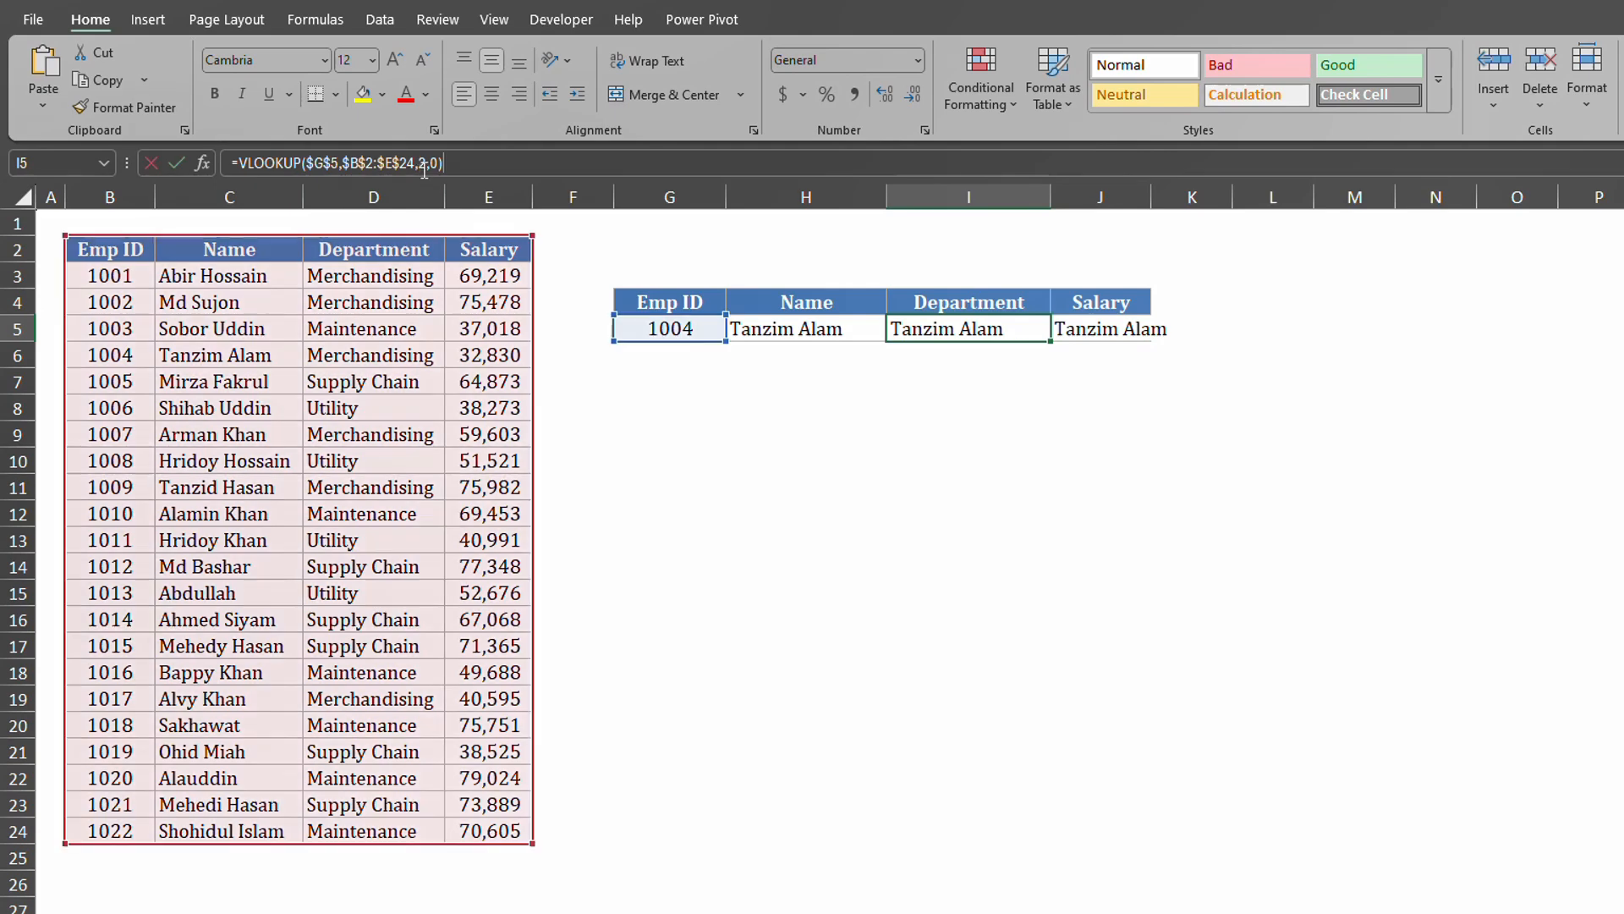
pyautogui.write('3')
pyautogui.press('Delete')
pyautogui.press('Return')
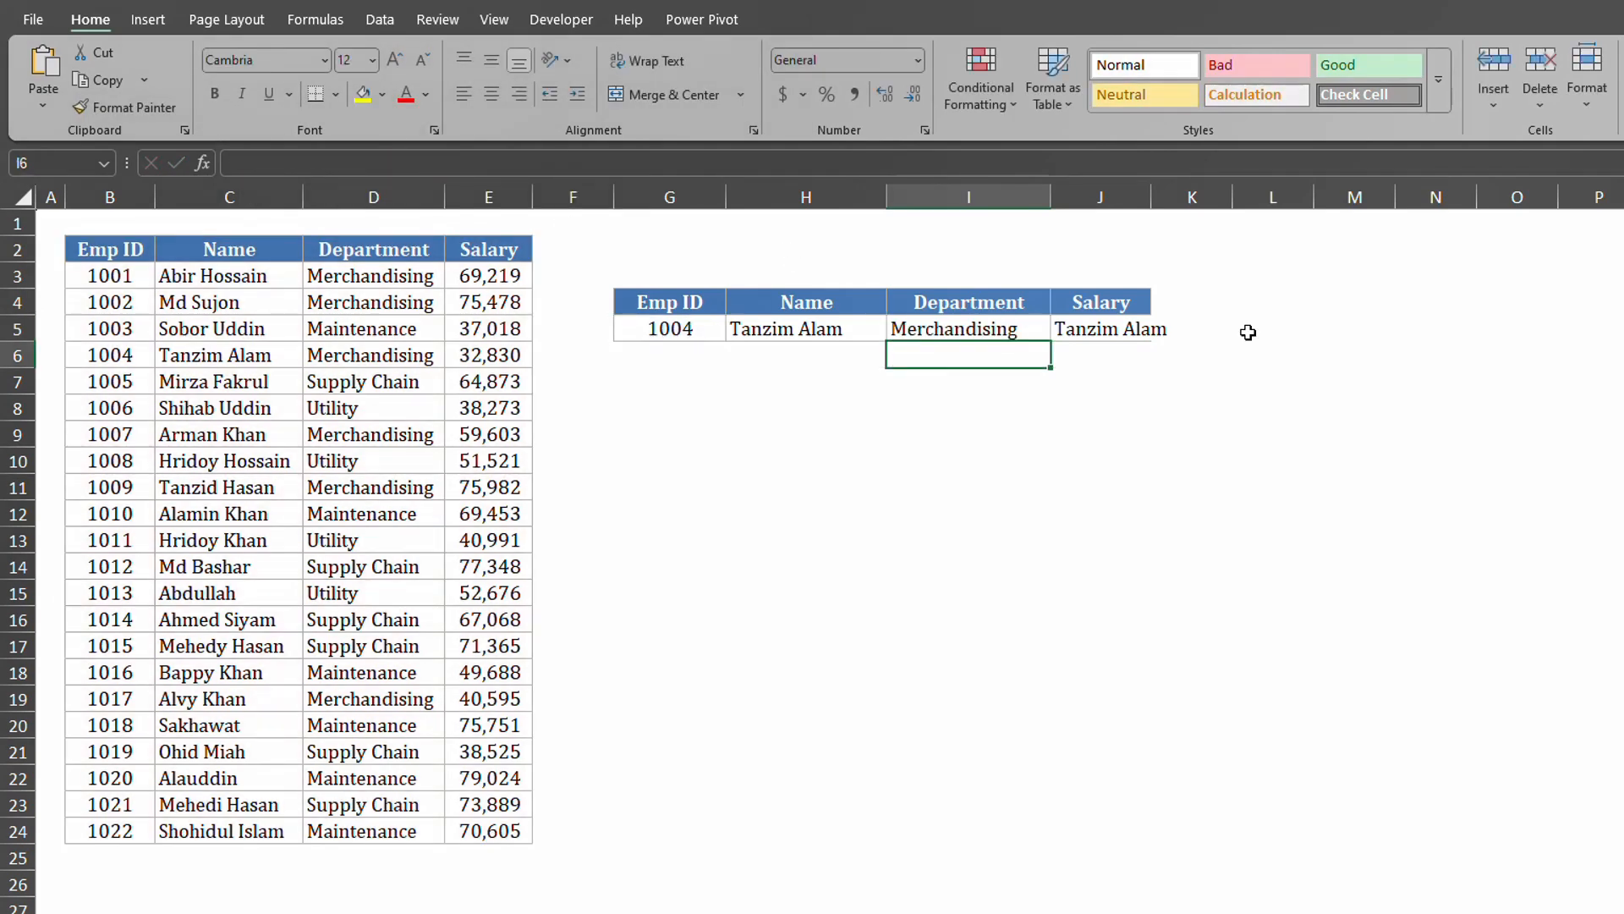
pyautogui.click(1108, 319)
pyautogui.click(416, 163)
pyautogui.write('4')
pyautogui.press('Delete')
# Commit the Salary lookup, then test Emp IDs 1001 and 1019 in G5.
pyautogui.press('Return')
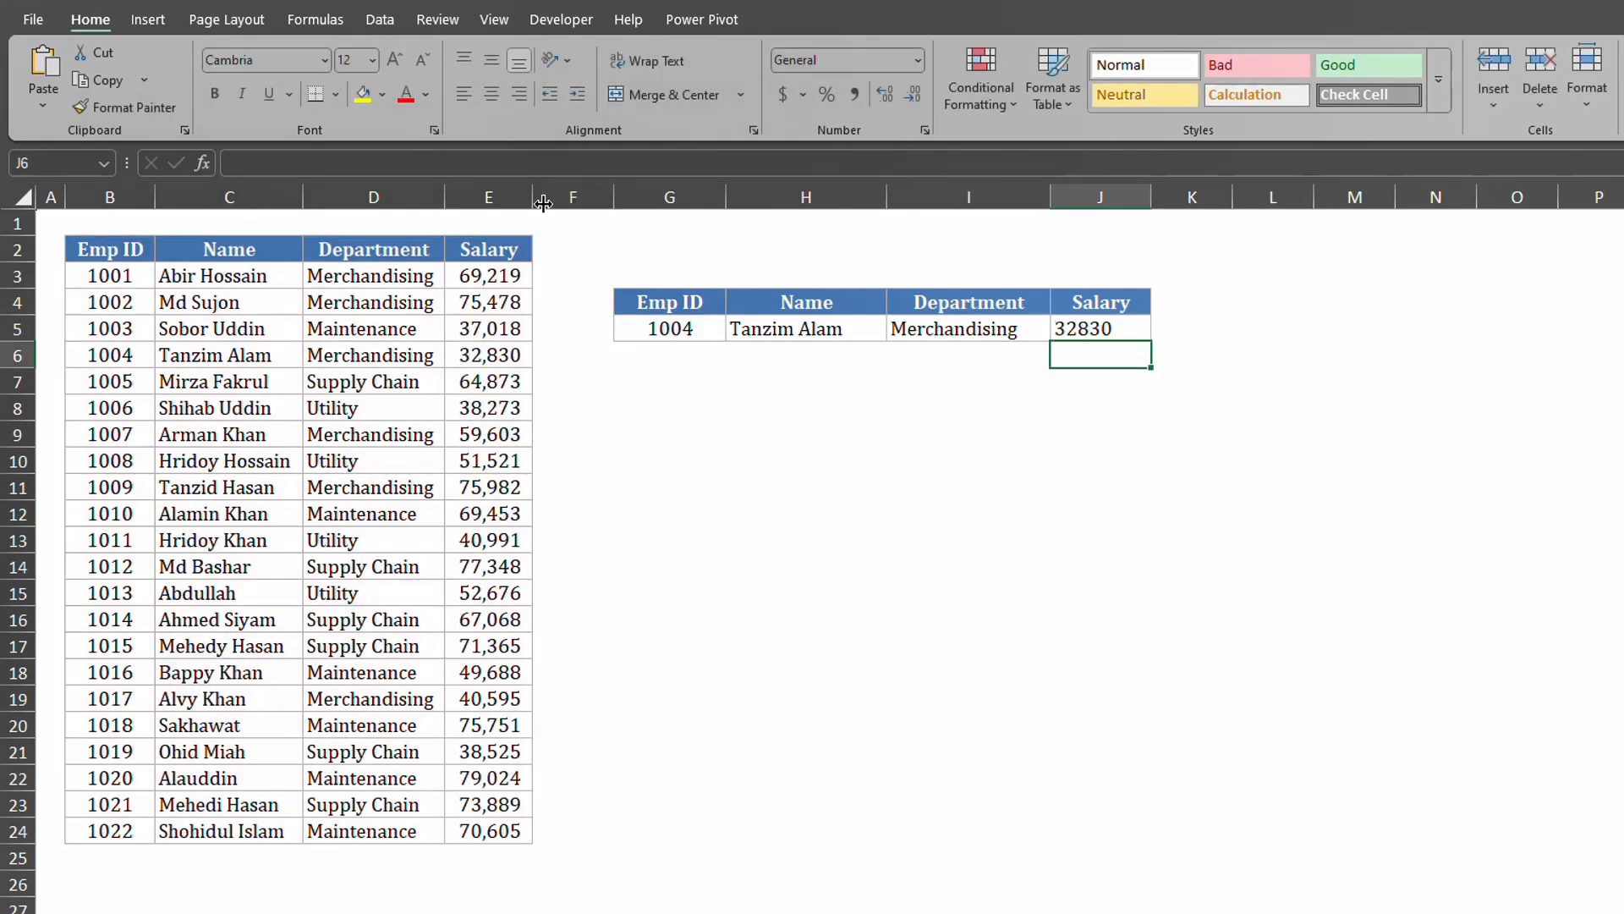
pyautogui.click(665, 324)
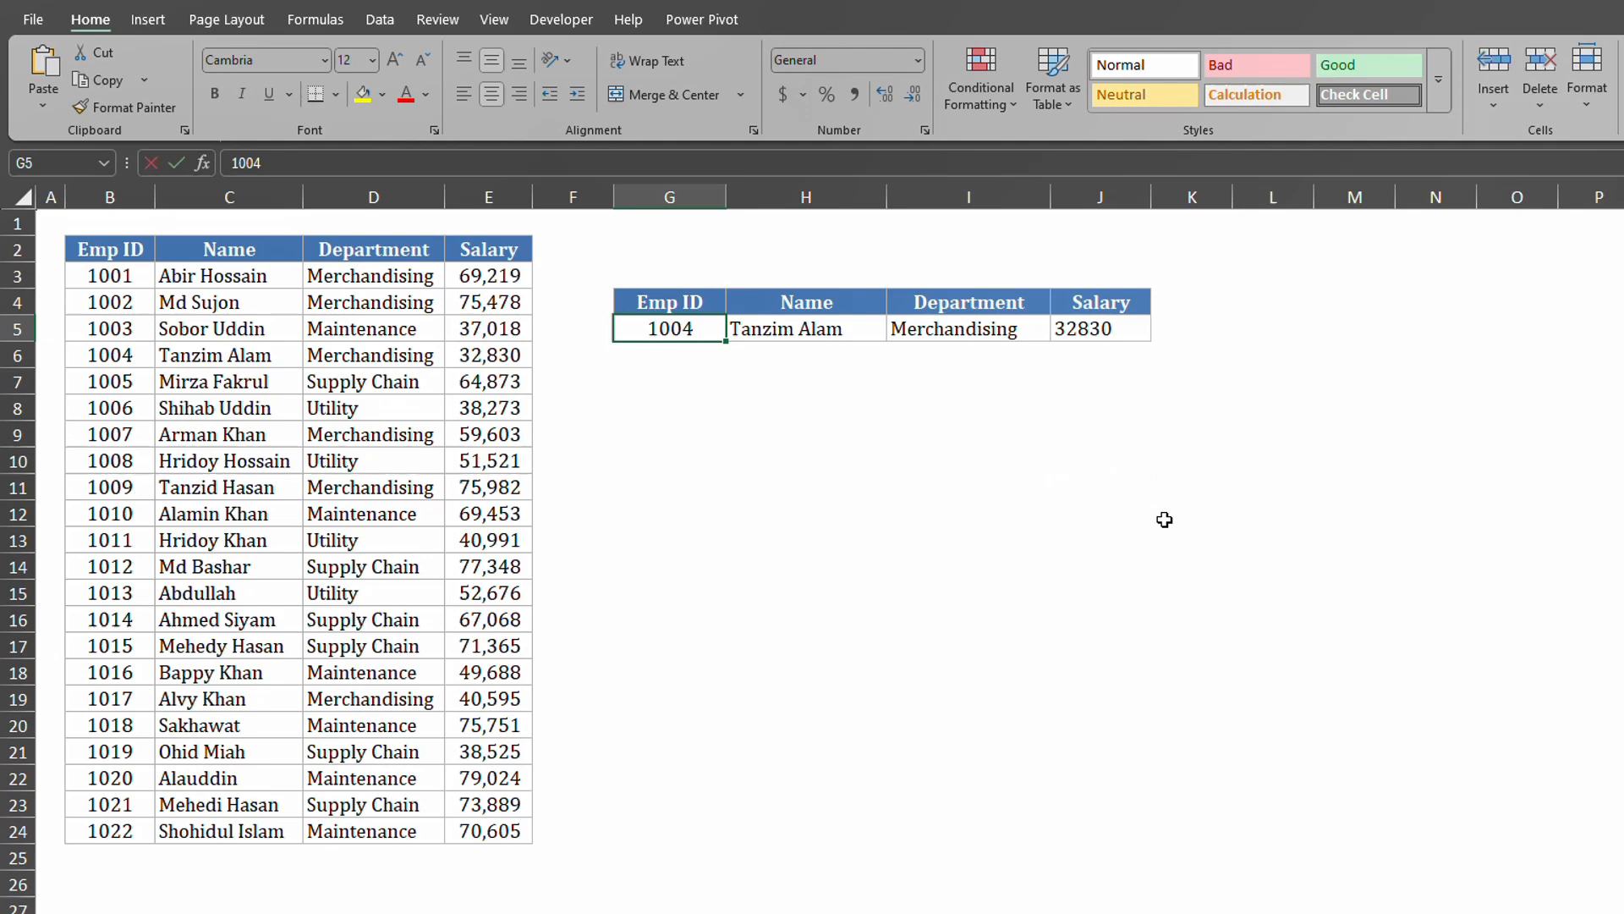
pyautogui.write('1001')
pyautogui.press('Return')
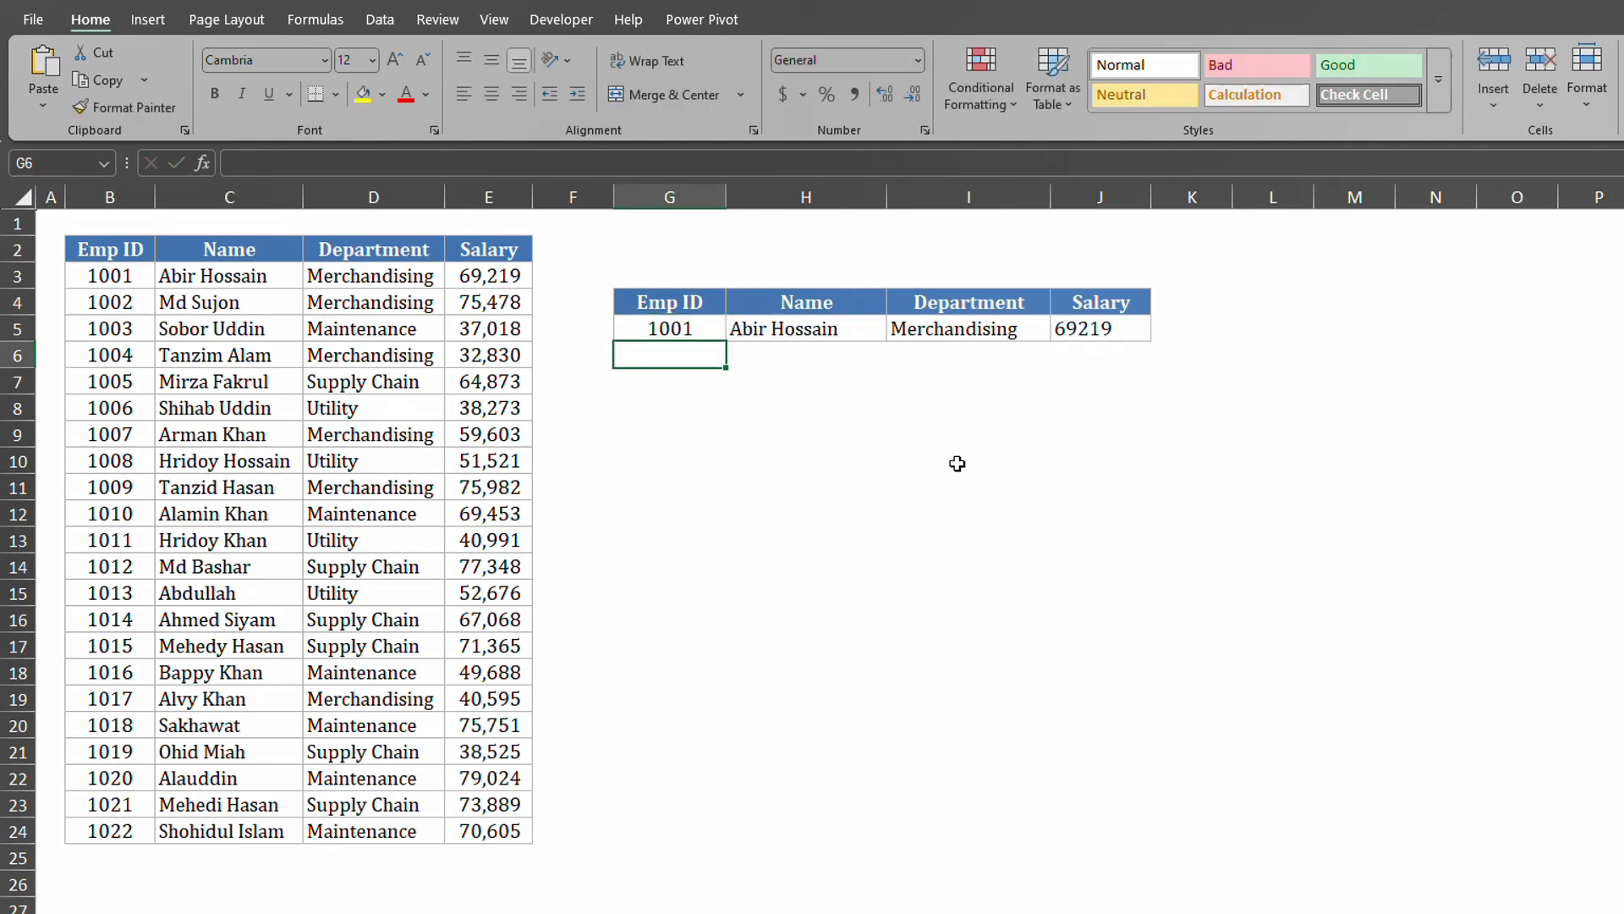
pyautogui.click(659, 322)
pyautogui.write('10')
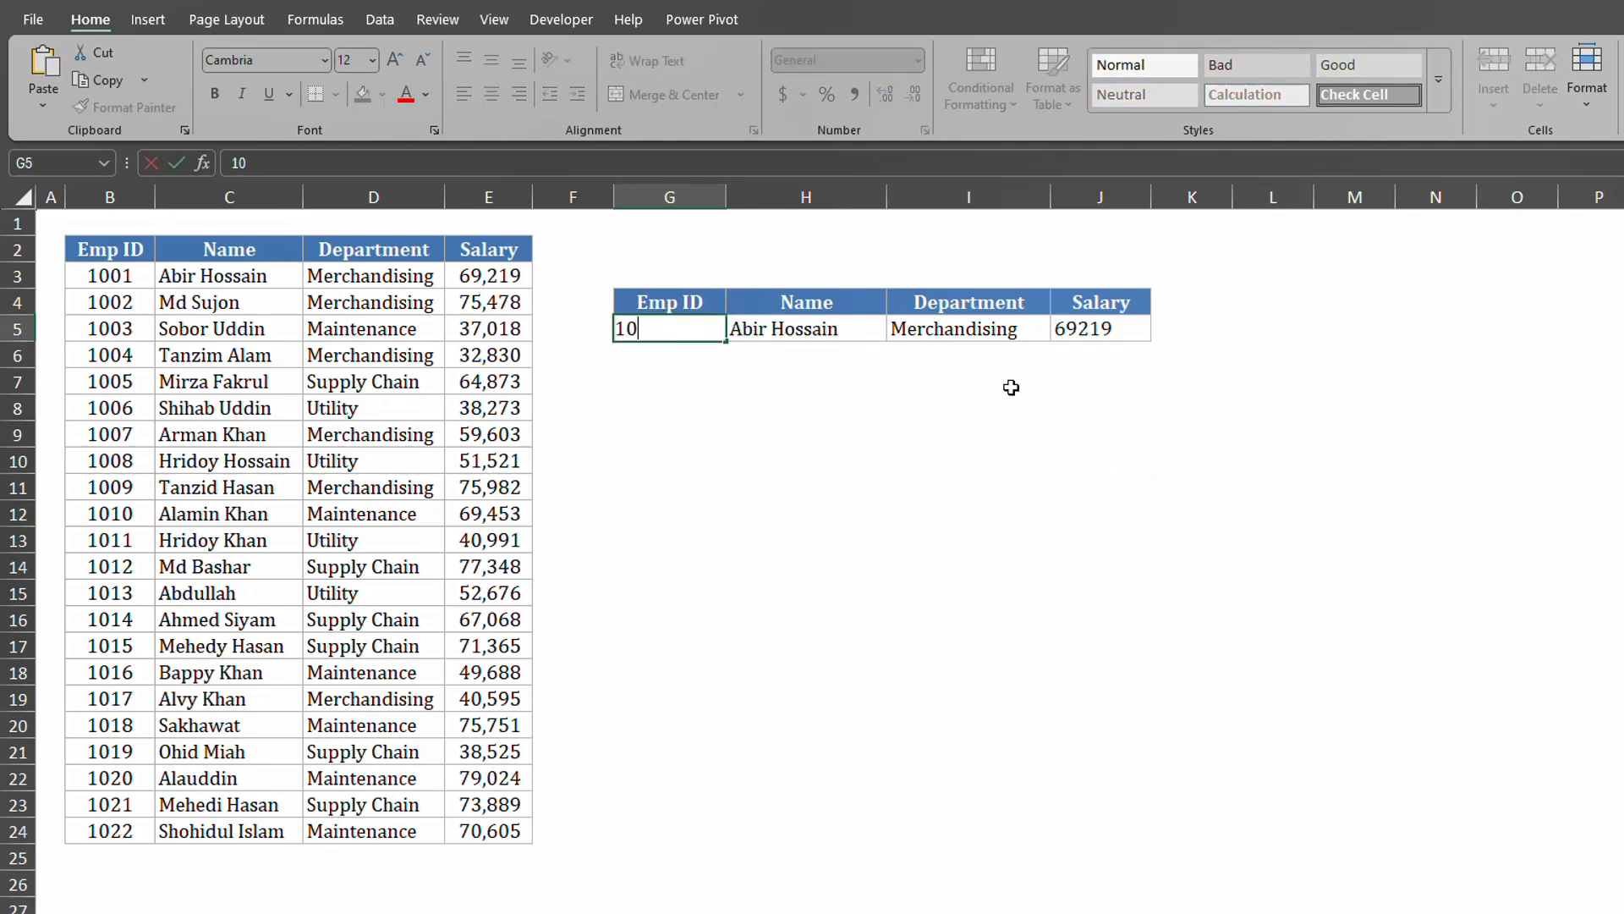
pyautogui.write('19')
pyautogui.press('Return')
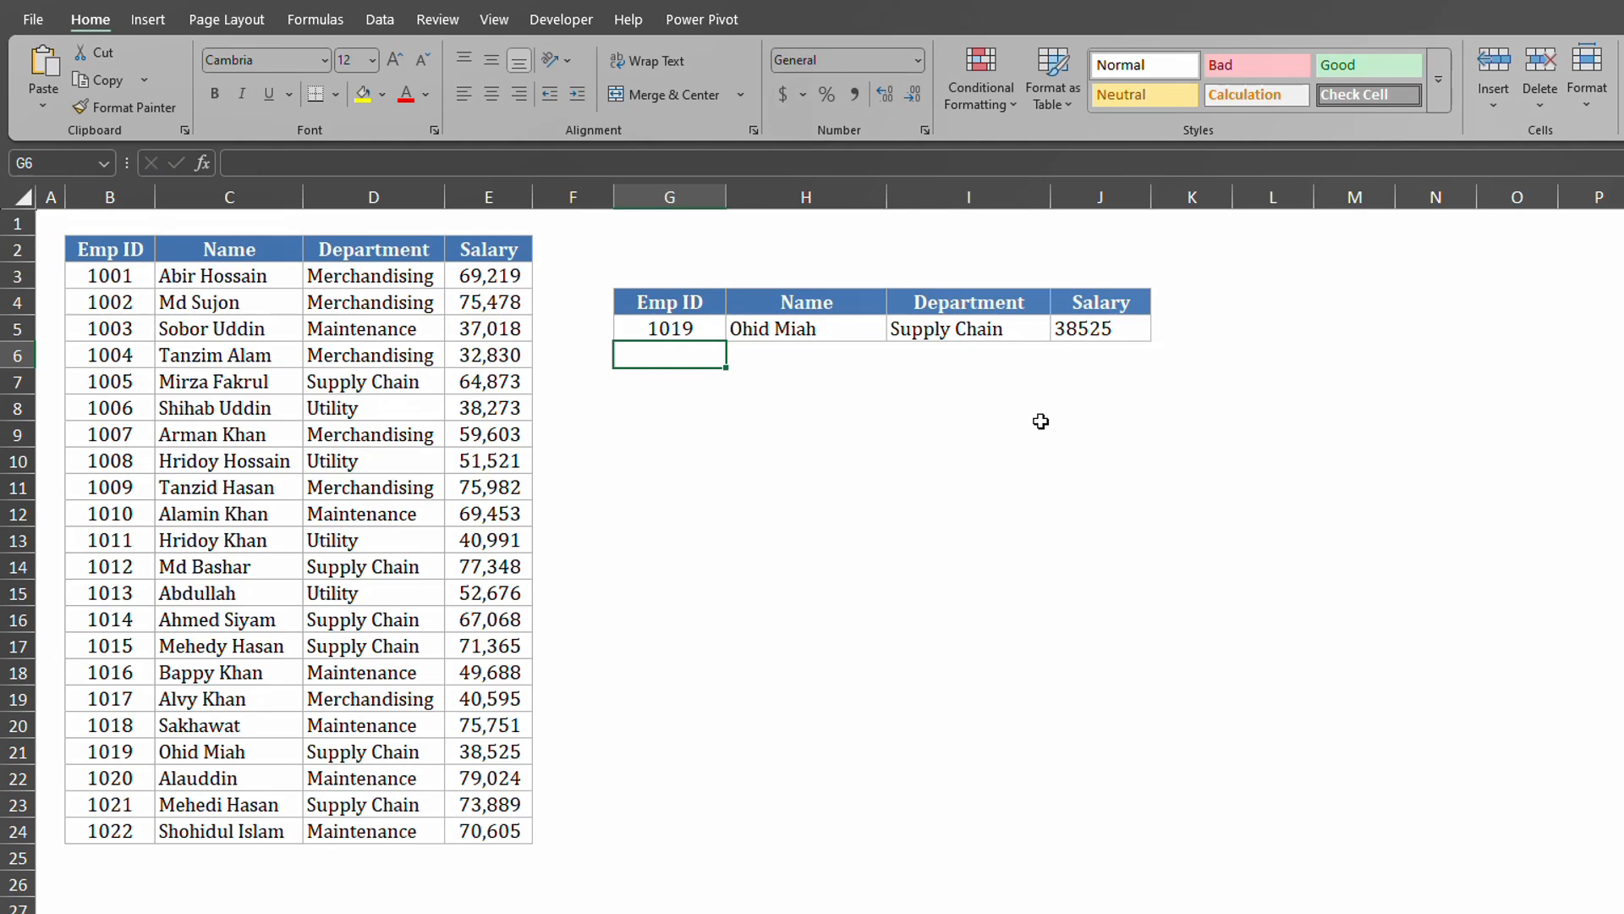
# Clear I5:J5 and change H5's VLOOKUP column index to {2,3,4} so results spill across the row.
pyautogui.moveTo(973, 338); pyautogui.dragTo(1086, 335)
pyautogui.press('Delete')
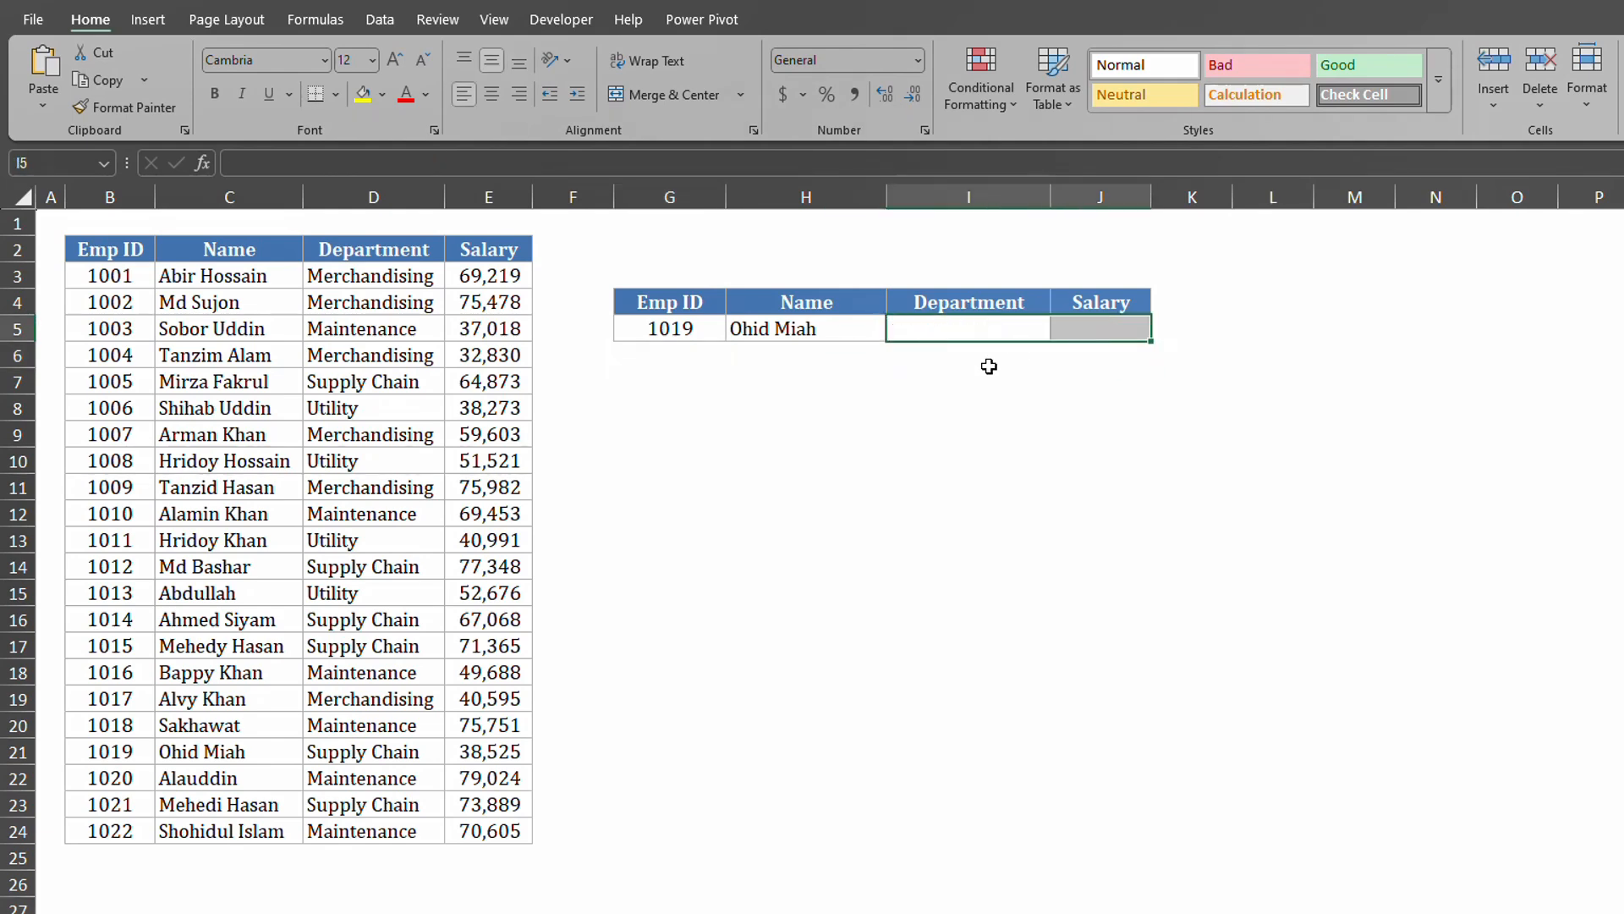
pyautogui.click(781, 332)
pyautogui.doubleClick(781, 332)
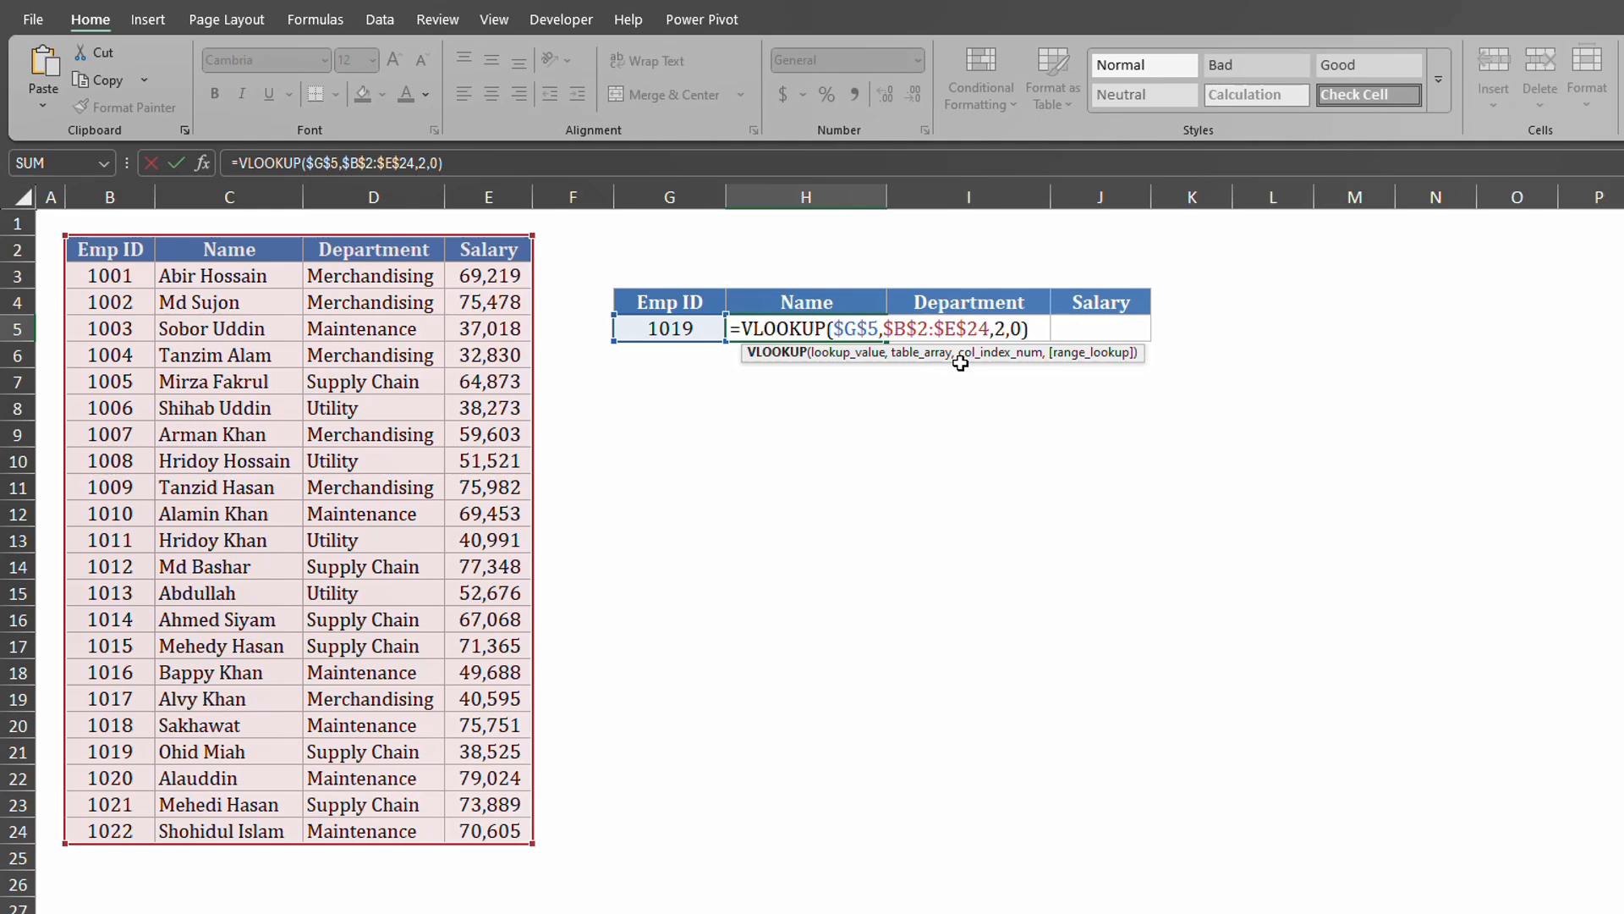
pyautogui.click(1003, 329)
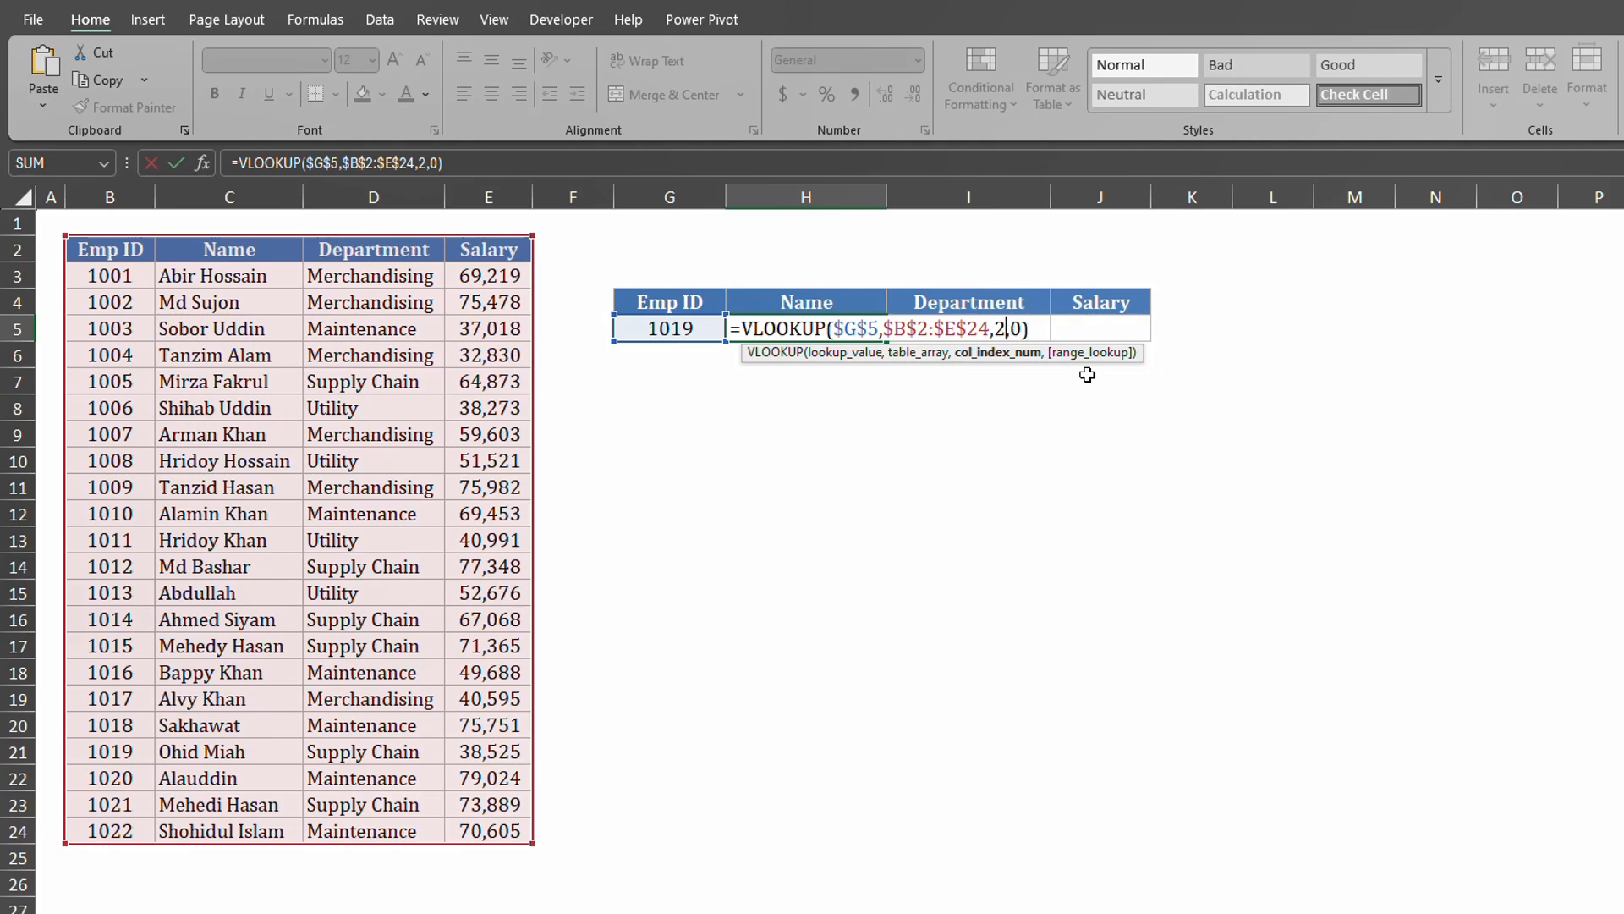
pyautogui.press('Left')
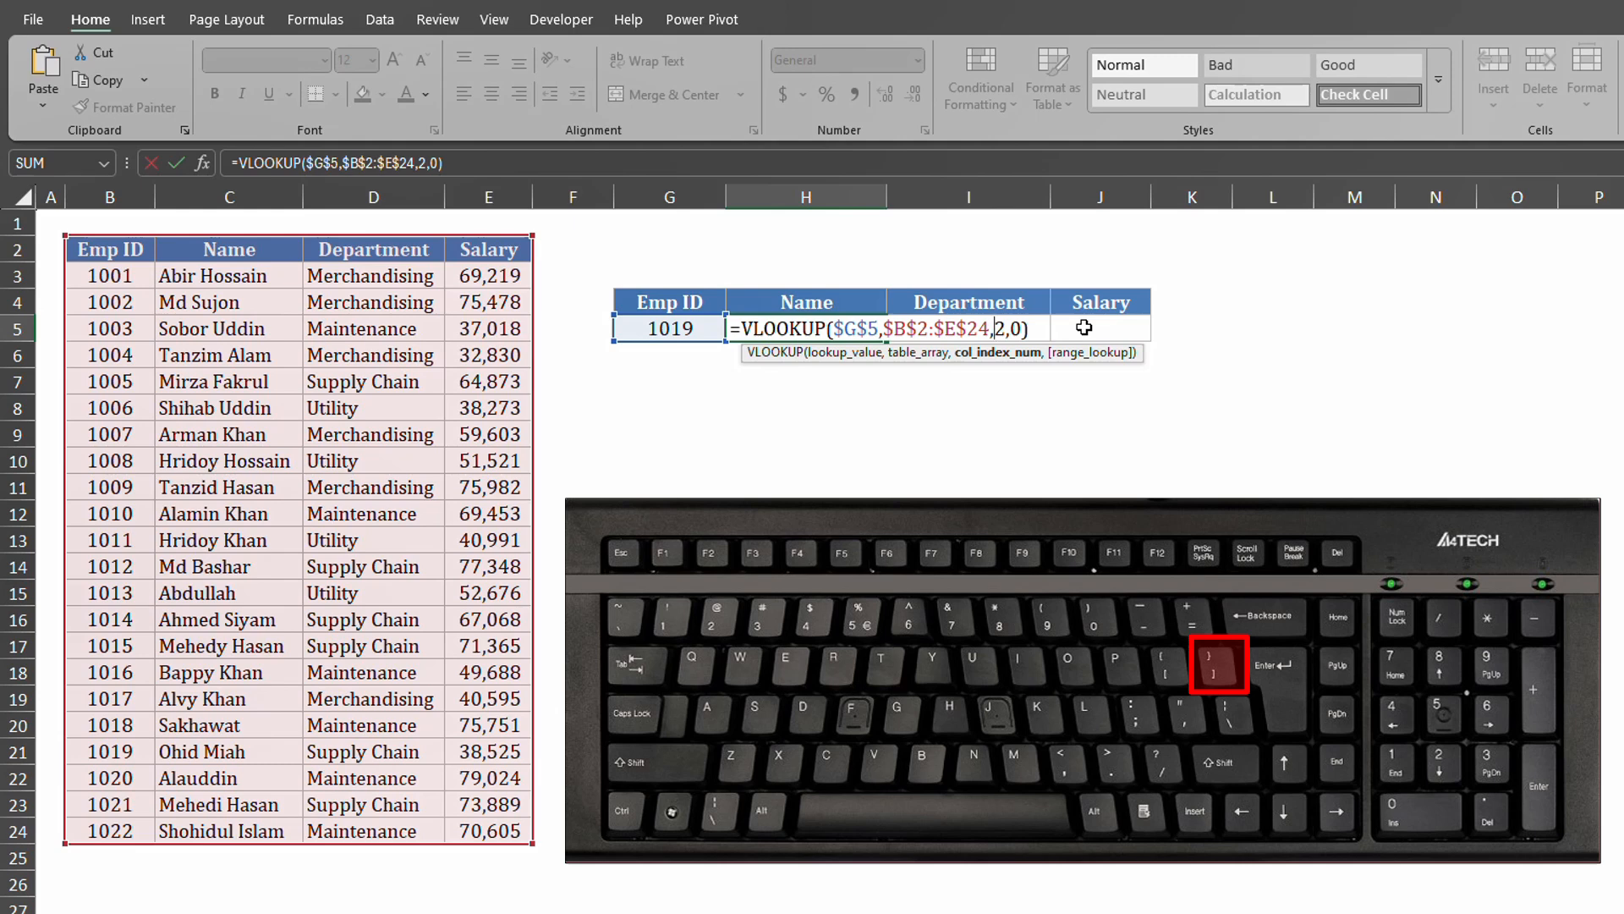
pyautogui.write('{2')
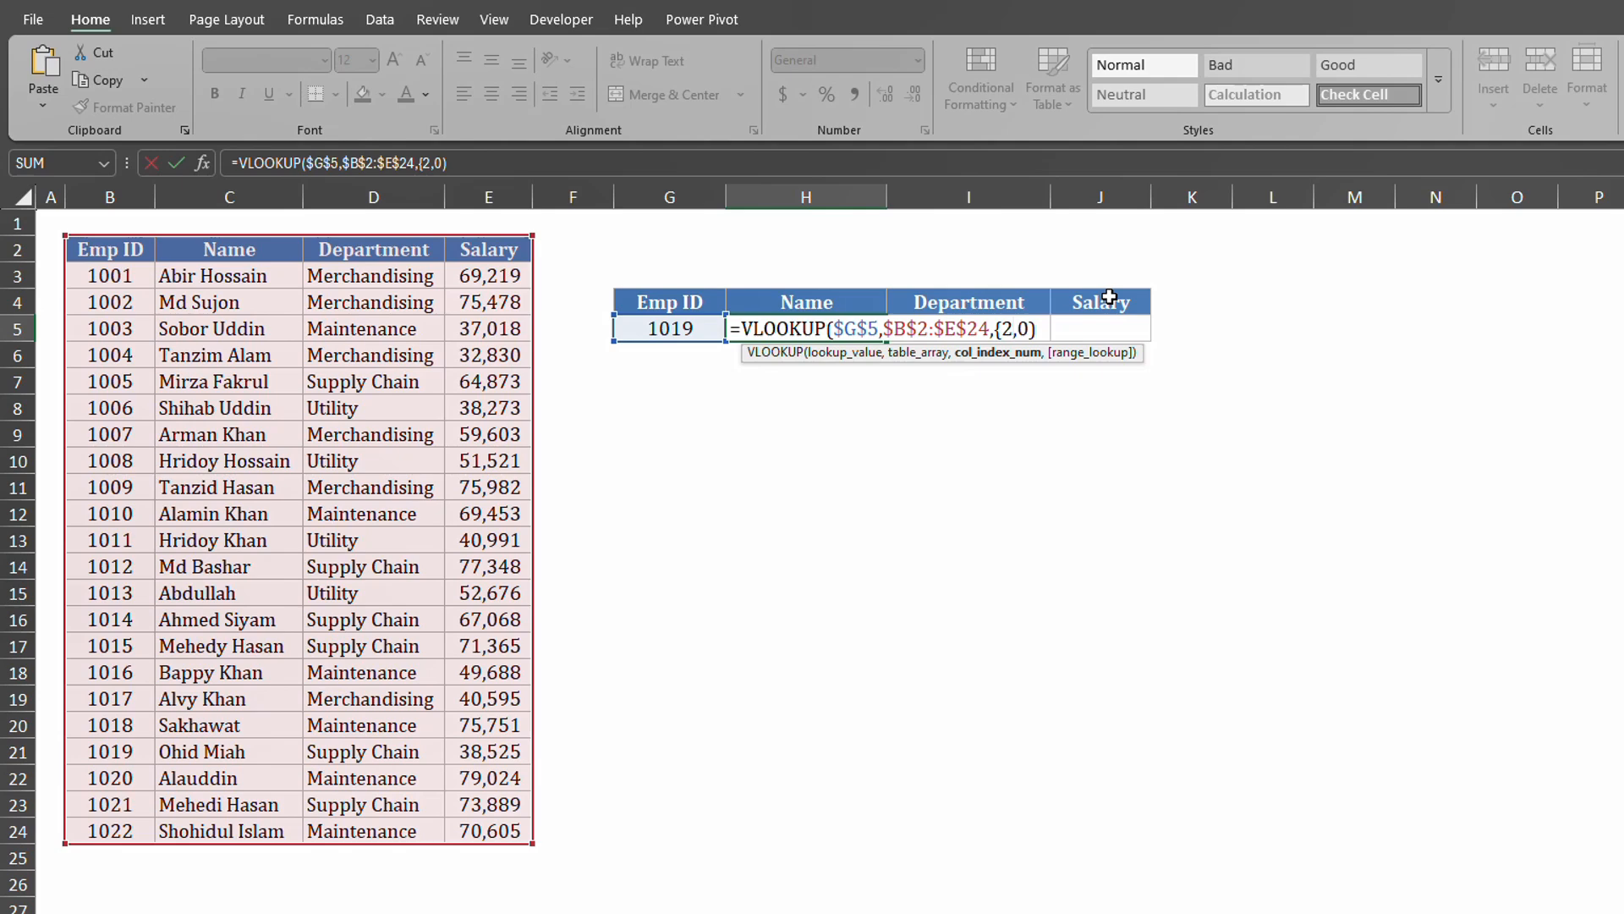
pyautogui.write(',3,4},')
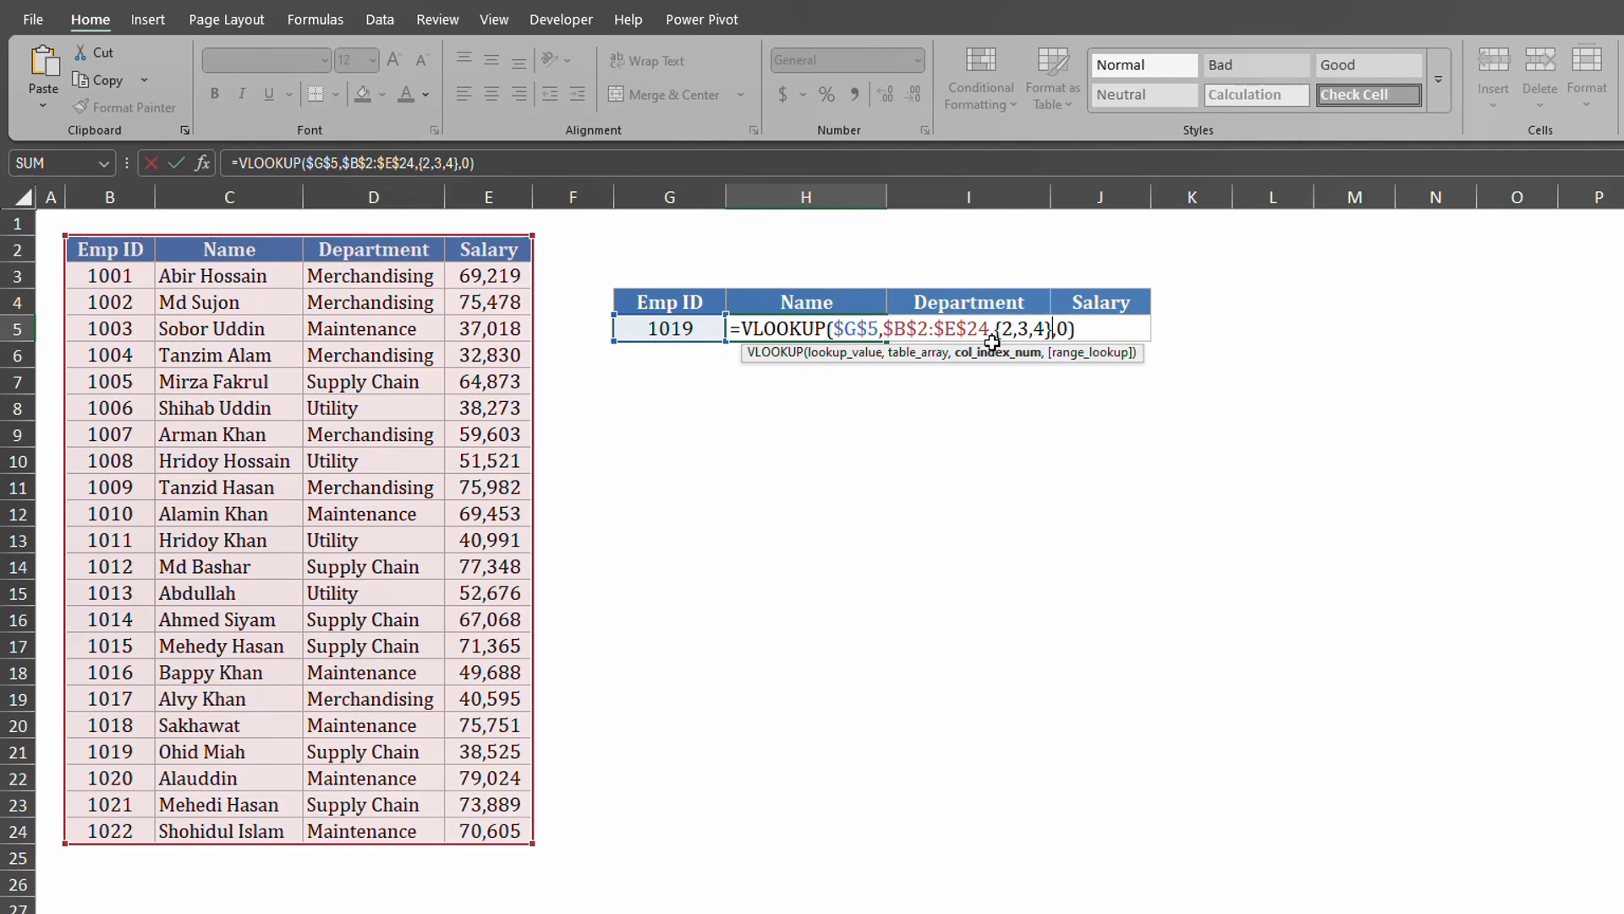
pyautogui.click(1093, 329)
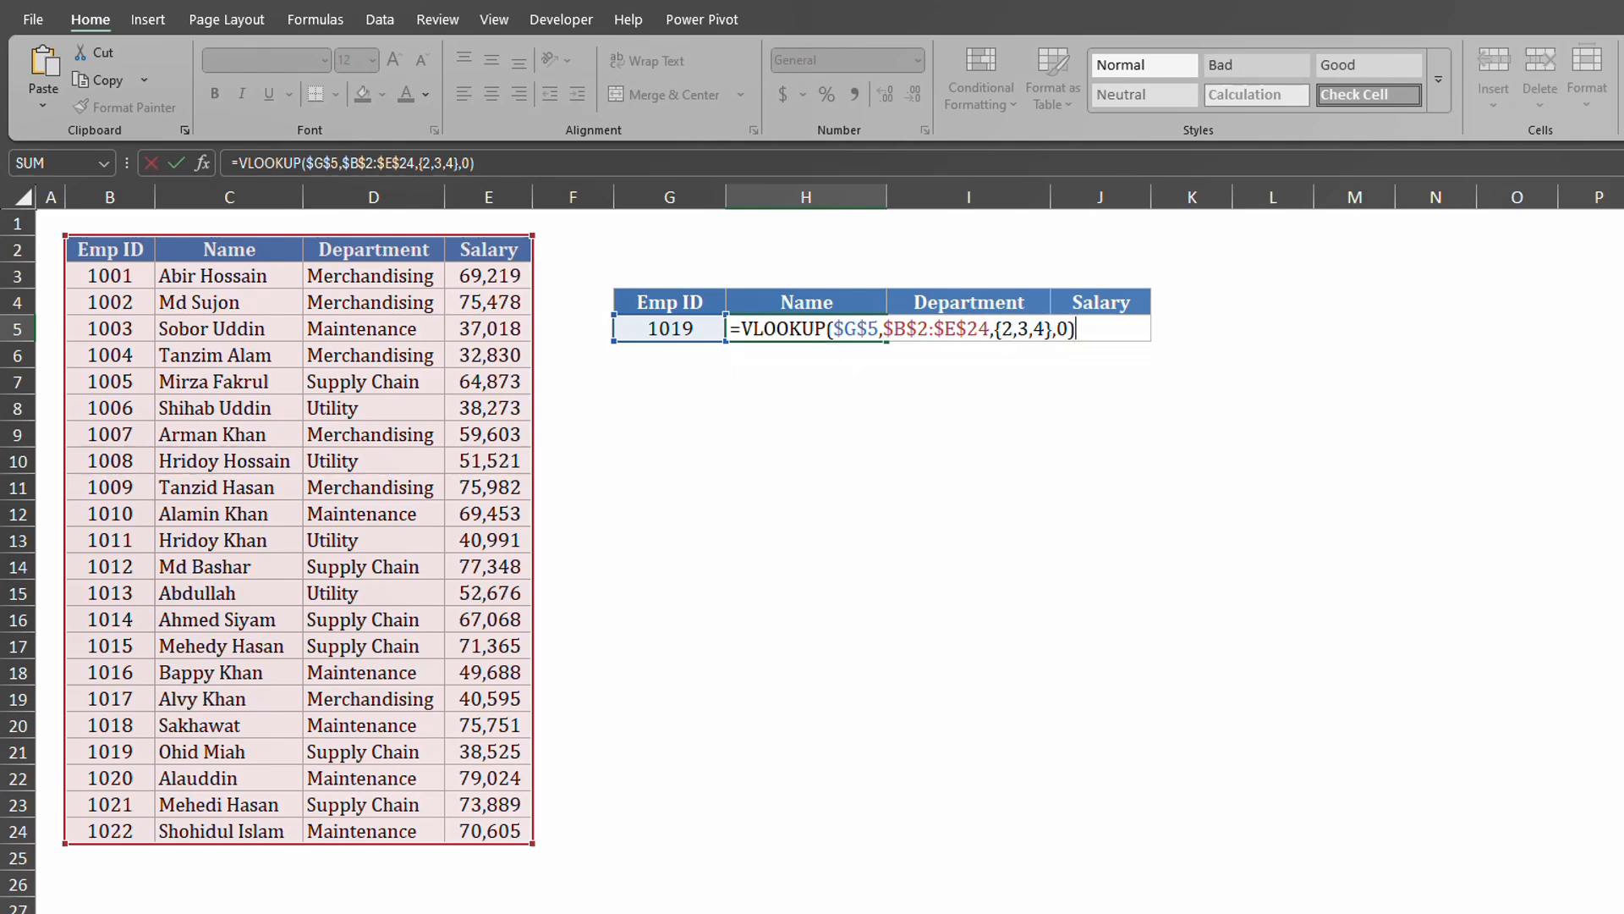
pyautogui.press('Return')
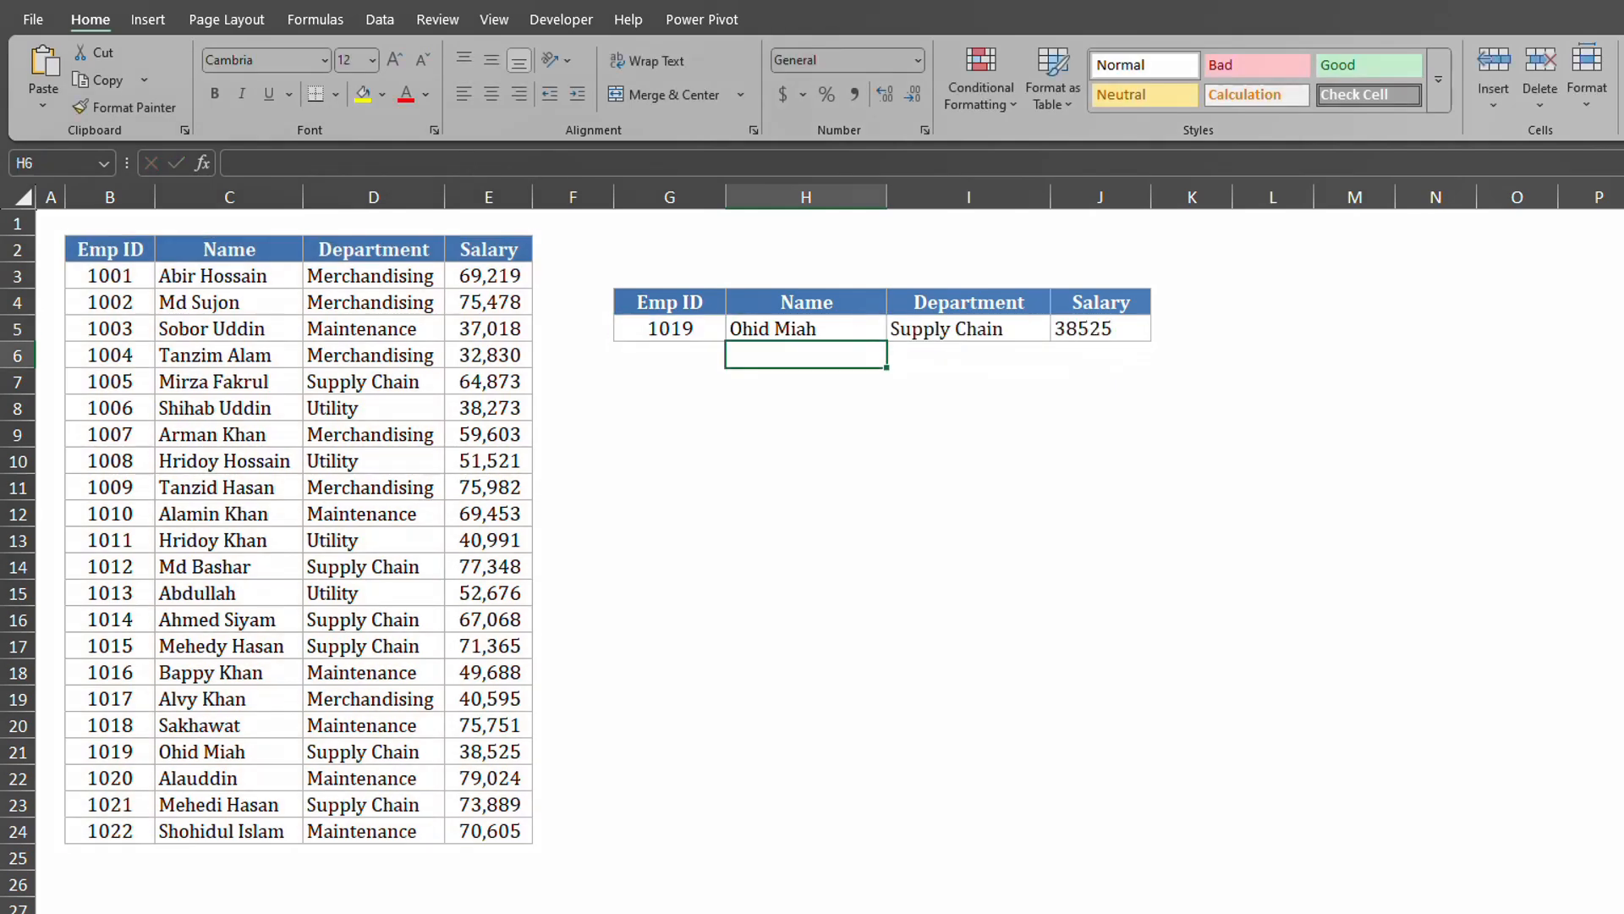
# Inspect the spilled department and salary results next to the VLOOKUP cell.
pyautogui.click(835, 328)
pyautogui.click(930, 328)
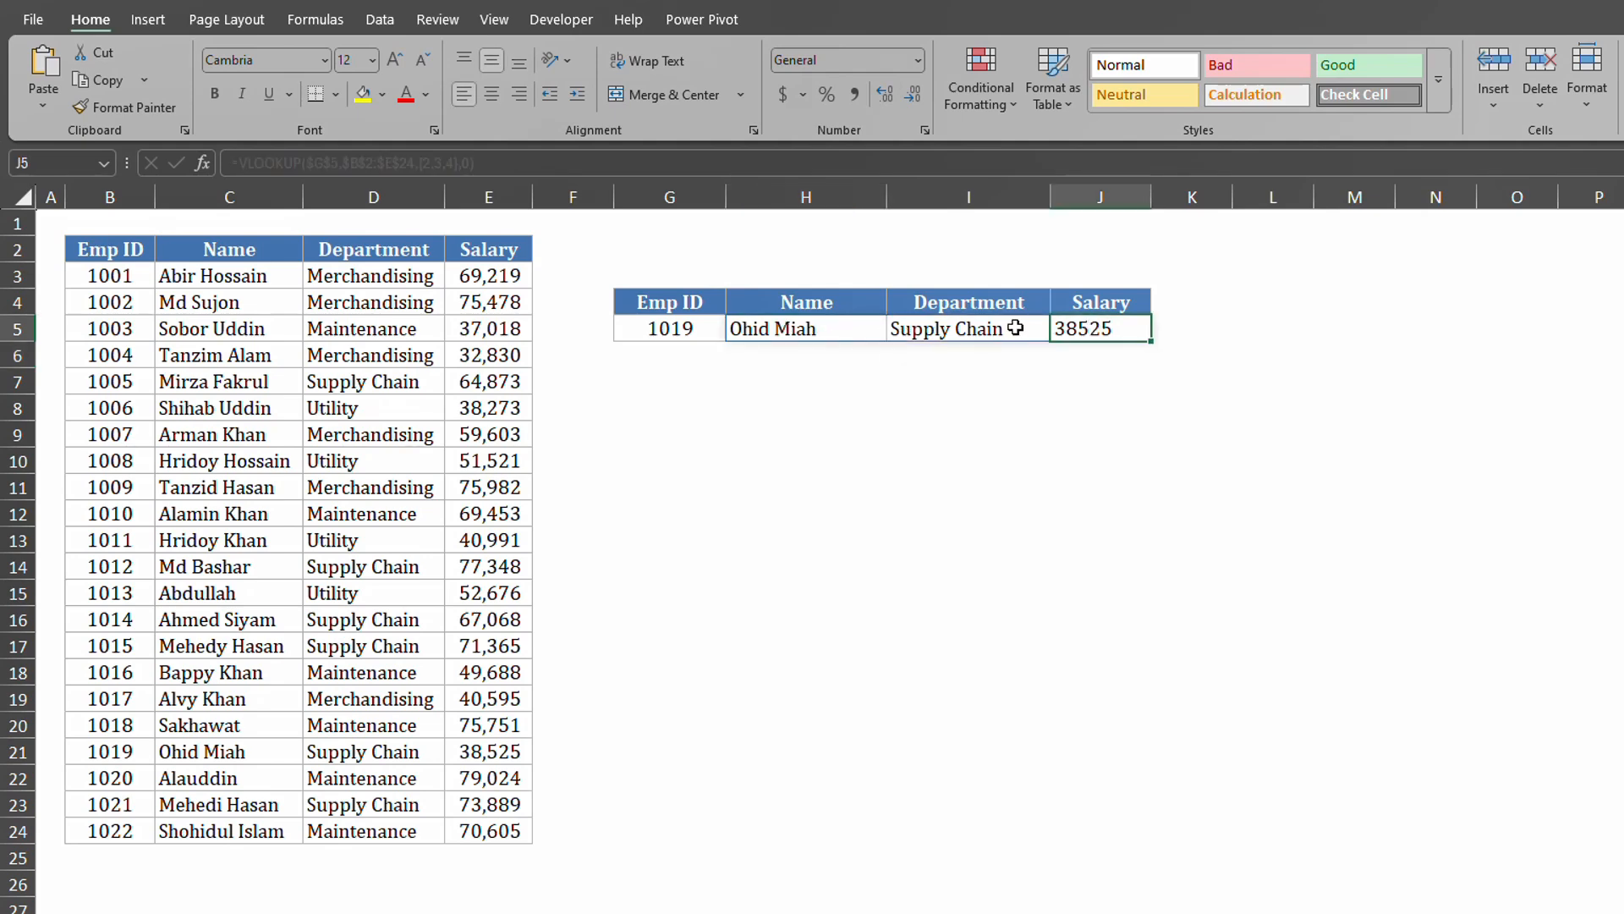
pyautogui.click(1127, 325)
pyautogui.click(992, 330)
pyautogui.click(1101, 328)
# Change the lookup Emp ID in G5 to 1001.
pyautogui.click(675, 330)
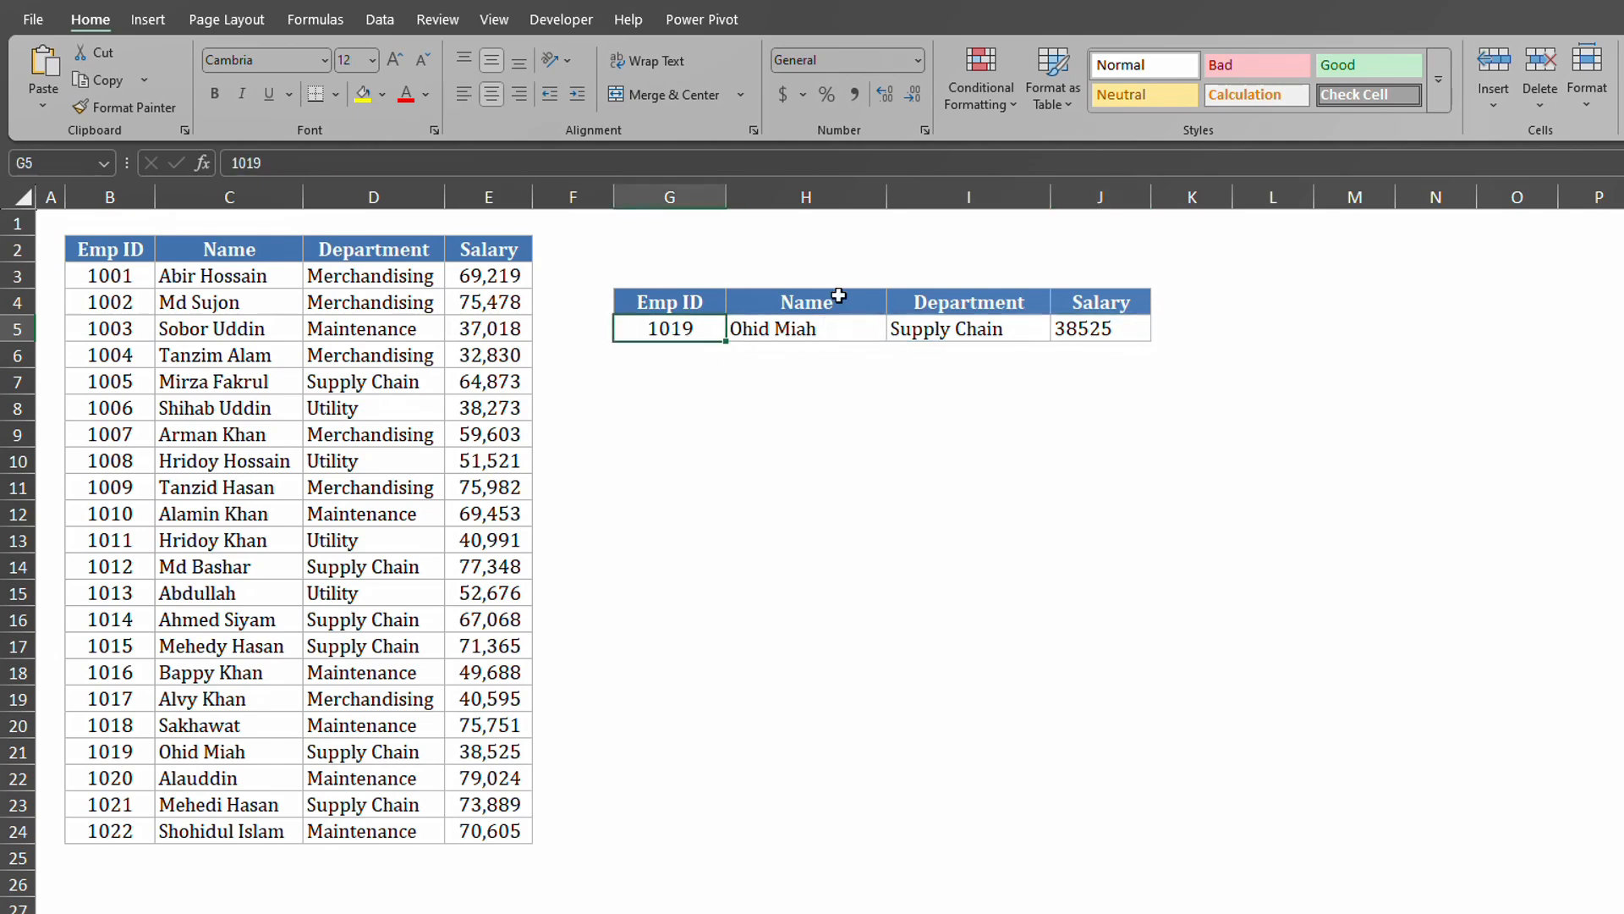
pyautogui.write('1001')
pyautogui.press('Return')
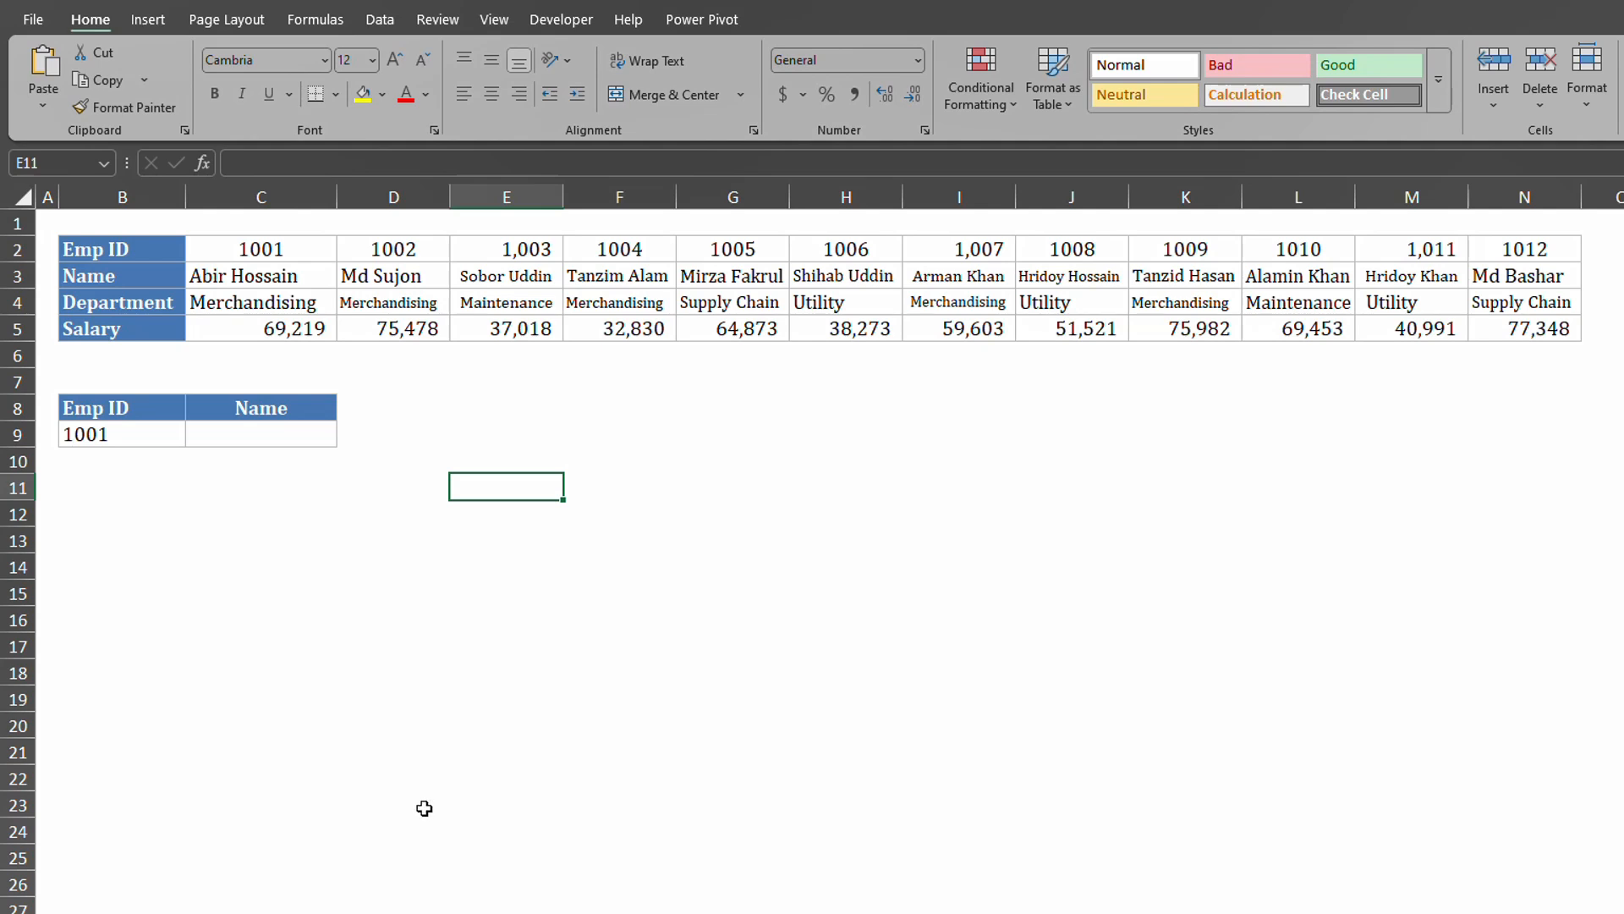
pyautogui.click(101, 245)
pyautogui.moveTo(102, 246); pyautogui.dragTo(1388, 354)
pyautogui.click(545, 576)
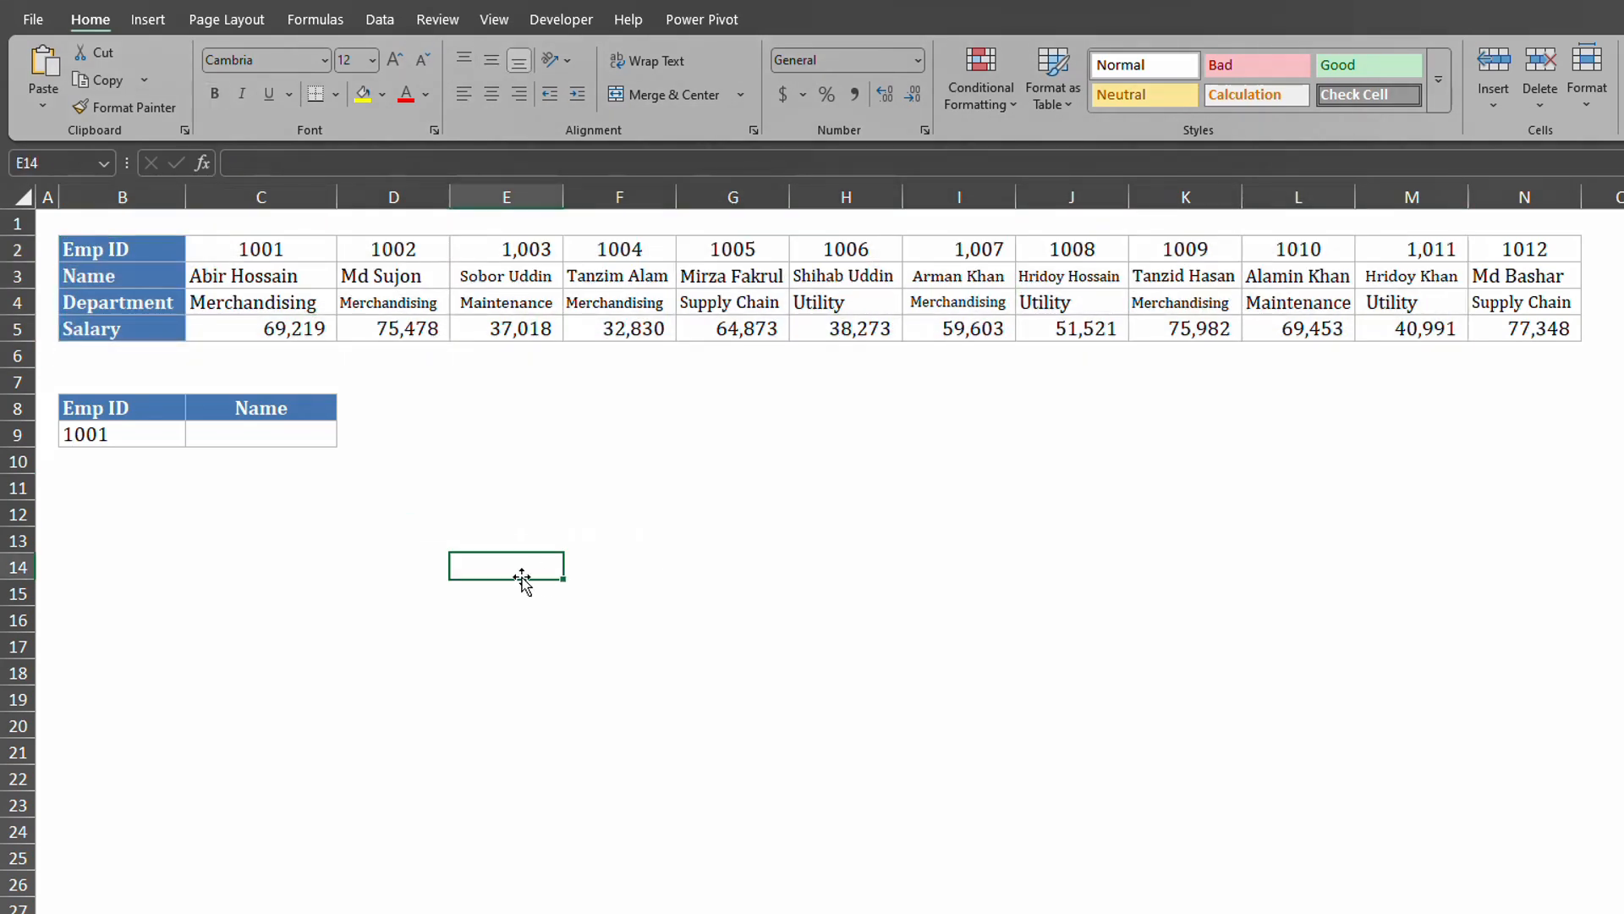
pyautogui.click(17, 248)
pyautogui.click(17, 276)
pyautogui.click(9, 302)
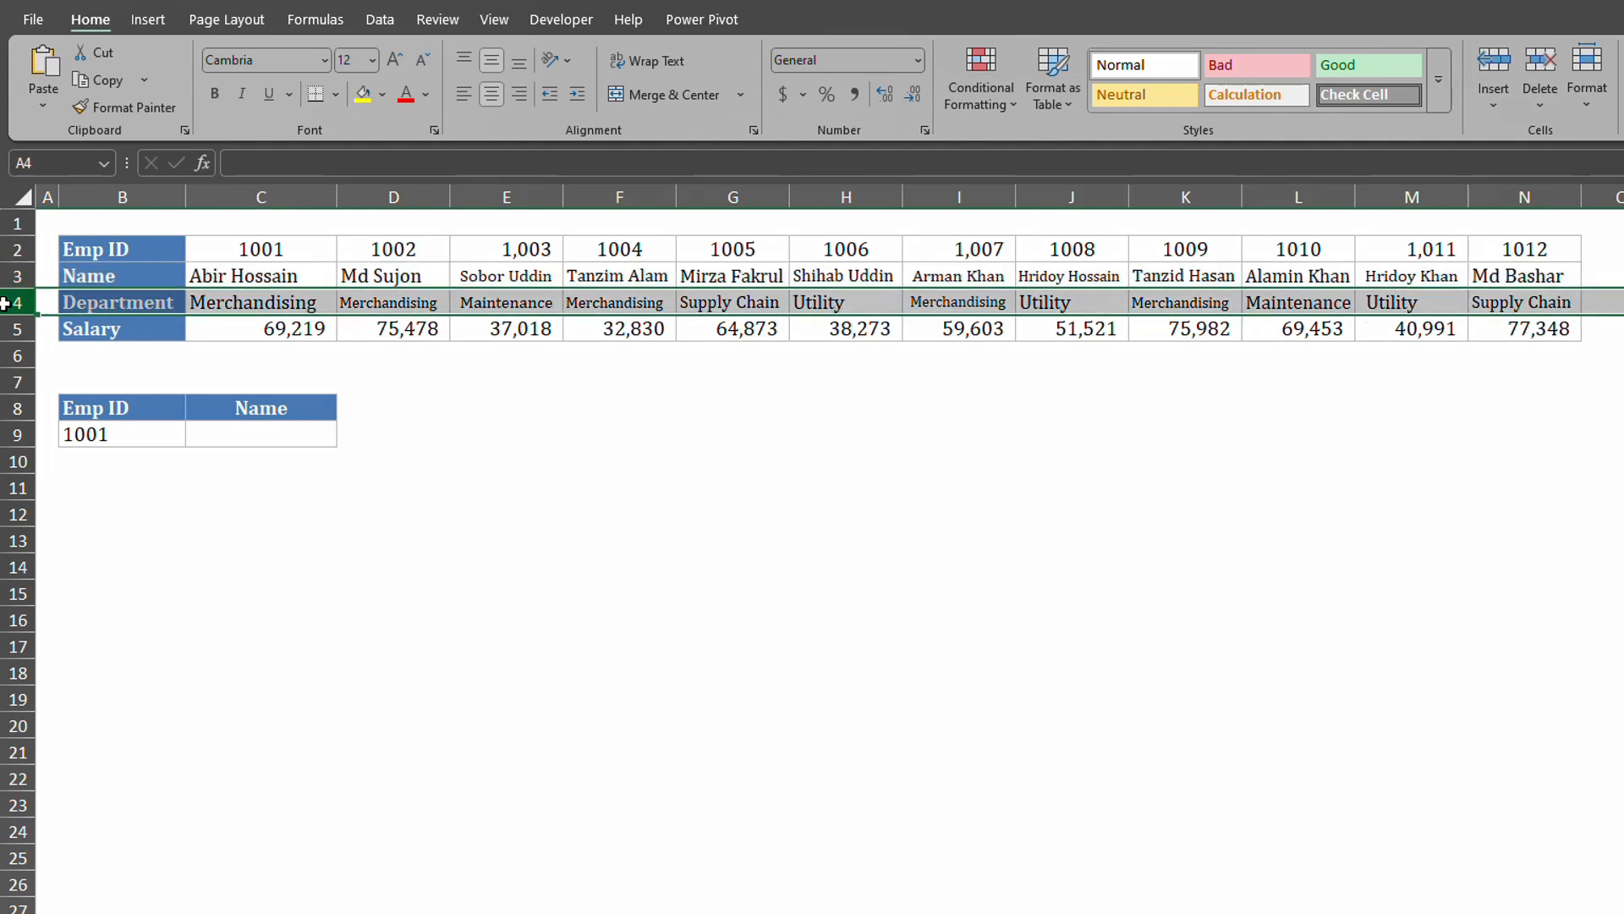
pyautogui.click(9, 328)
pyautogui.click(581, 429)
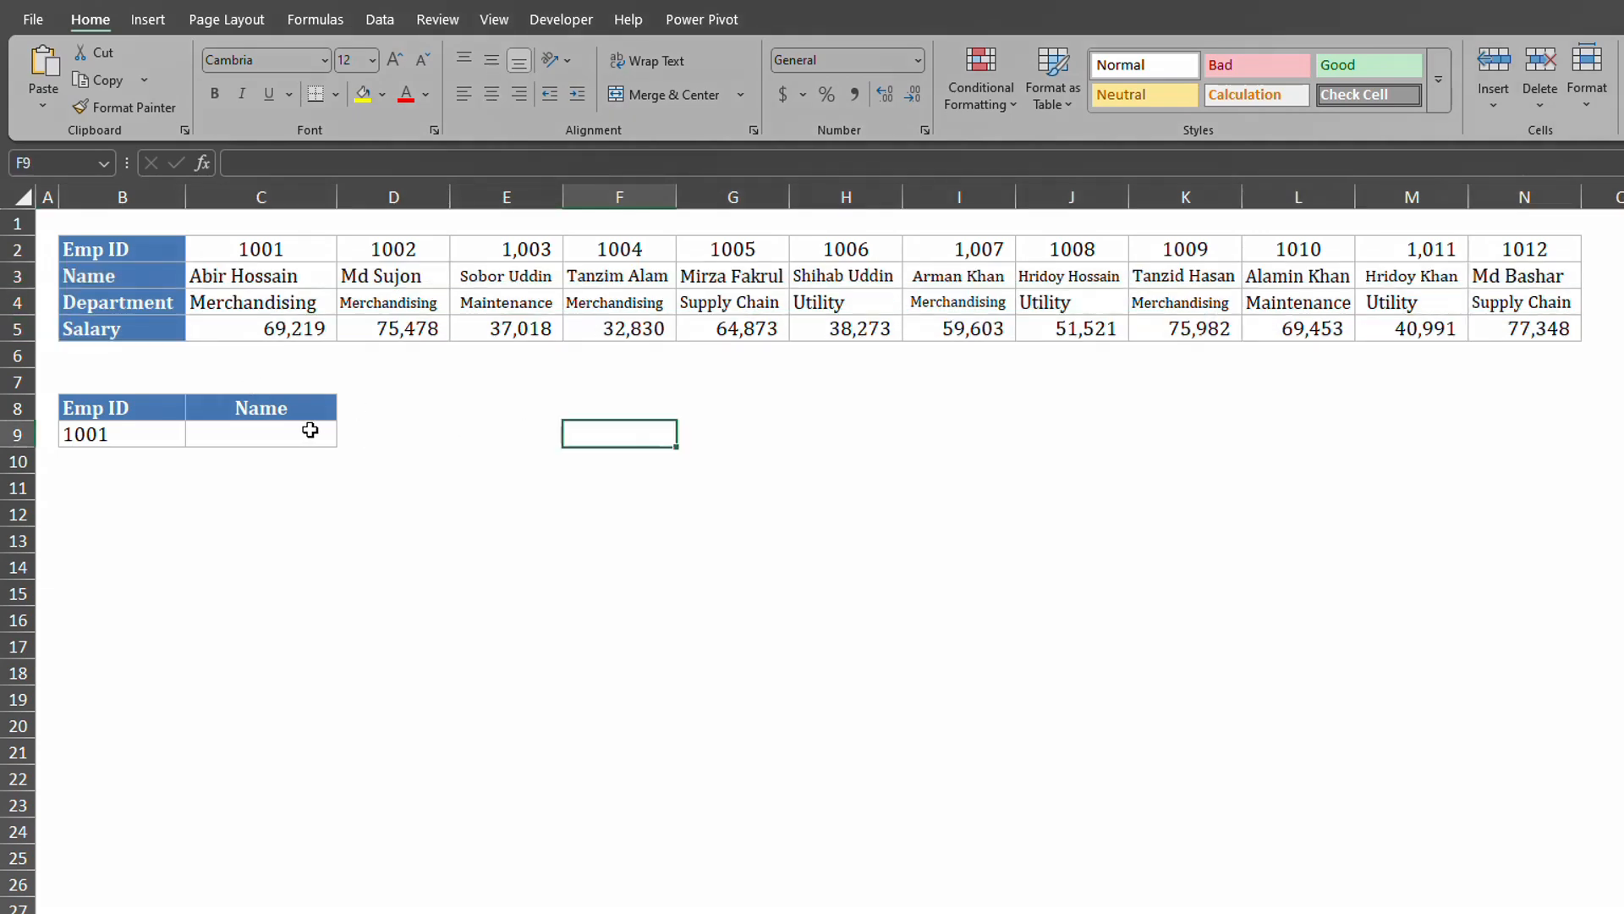
pyautogui.click(265, 433)
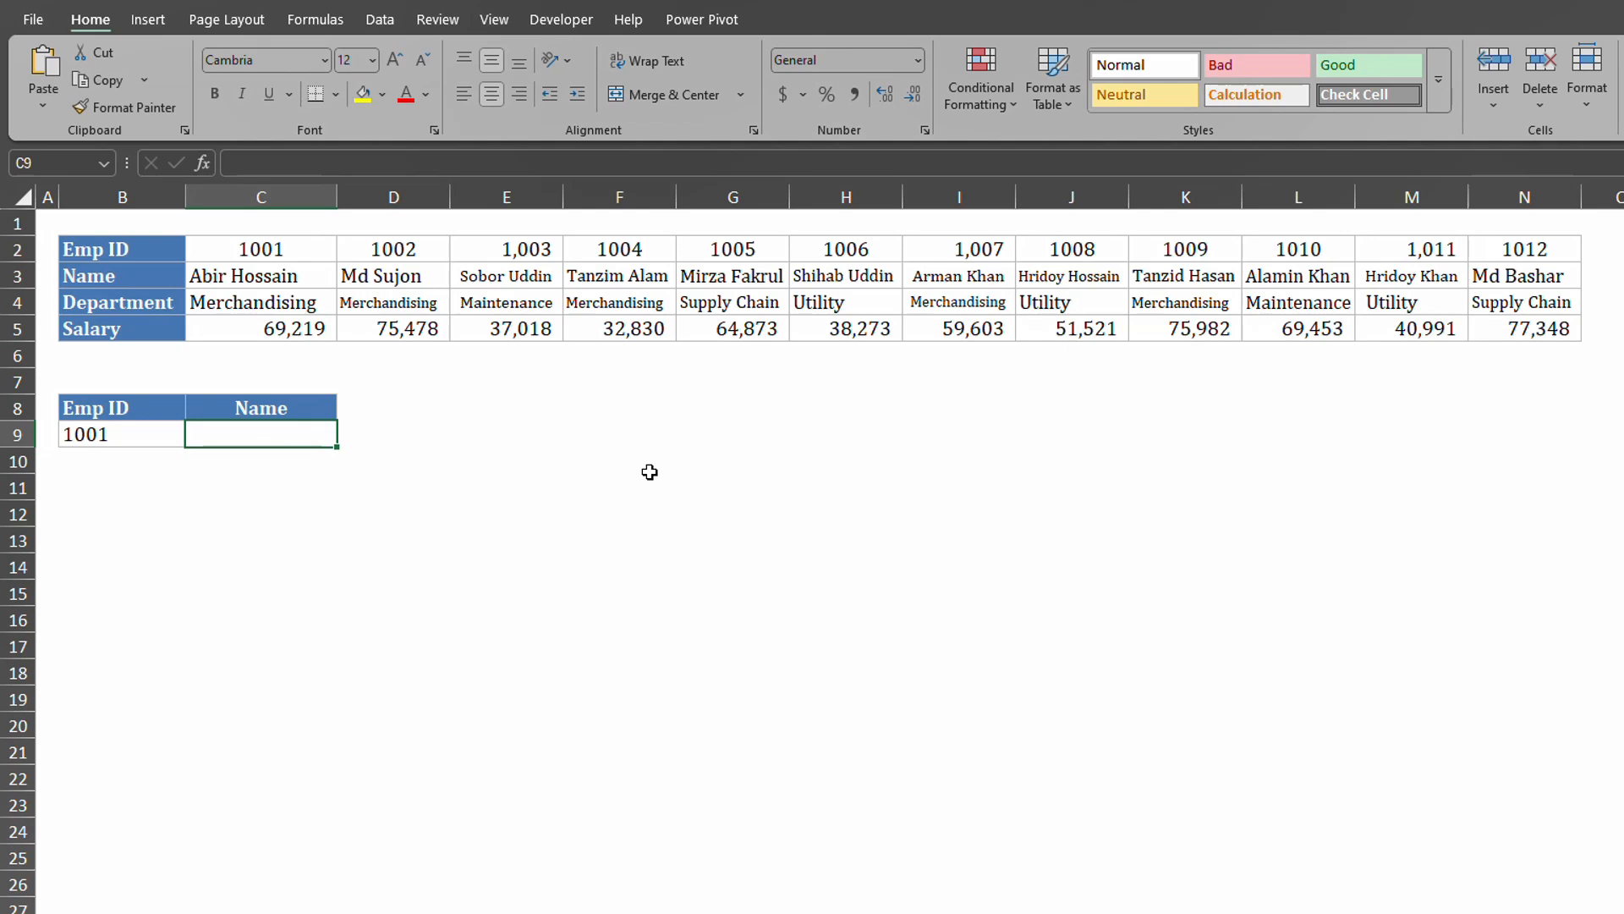
# Enter =HLOOKUP(B9,C2:N5,2,0) in C9 to return employee 1001's name.
pyautogui.write('=hol')
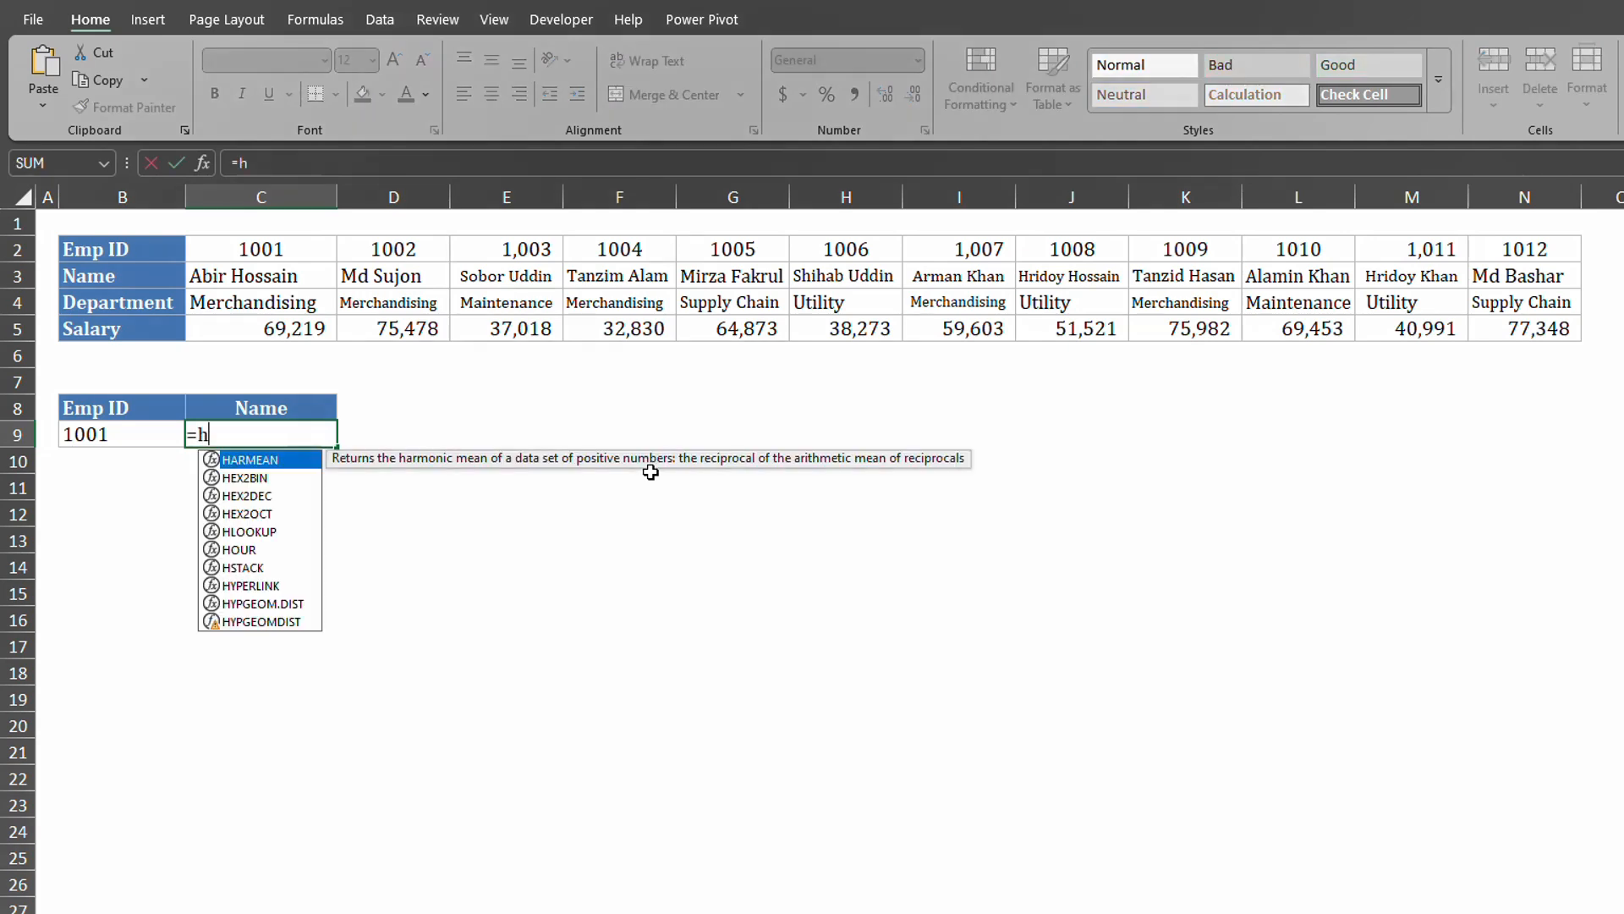
pyautogui.press('BackSpace')
pyautogui.press('BackSpace')
pyautogui.write('lo')
pyautogui.press('Tab')
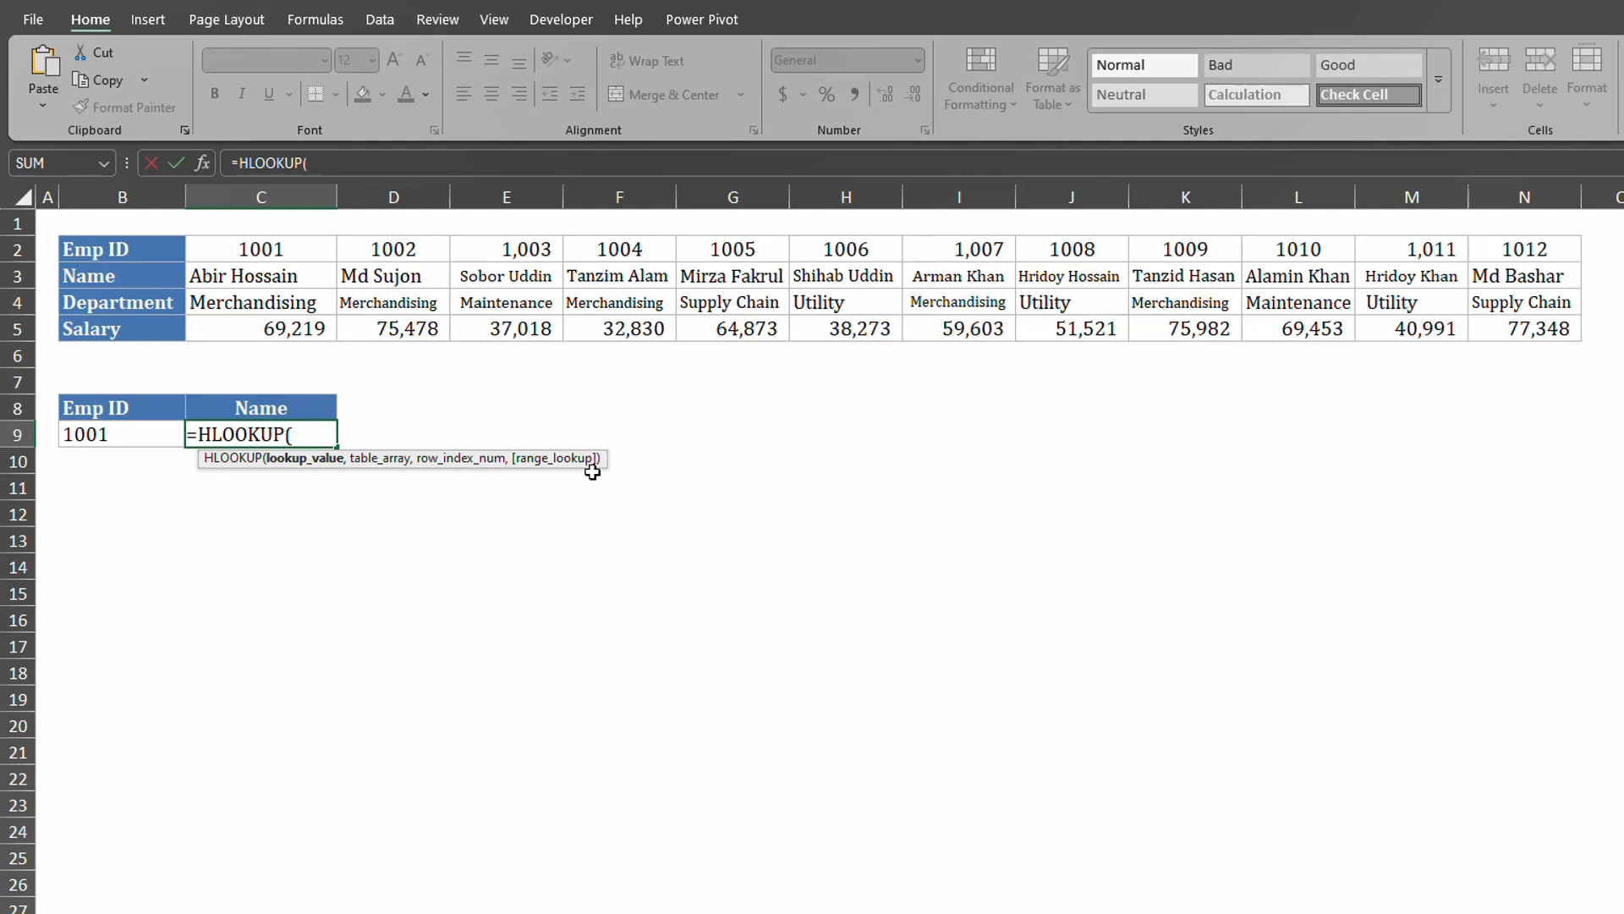
pyautogui.click(136, 435)
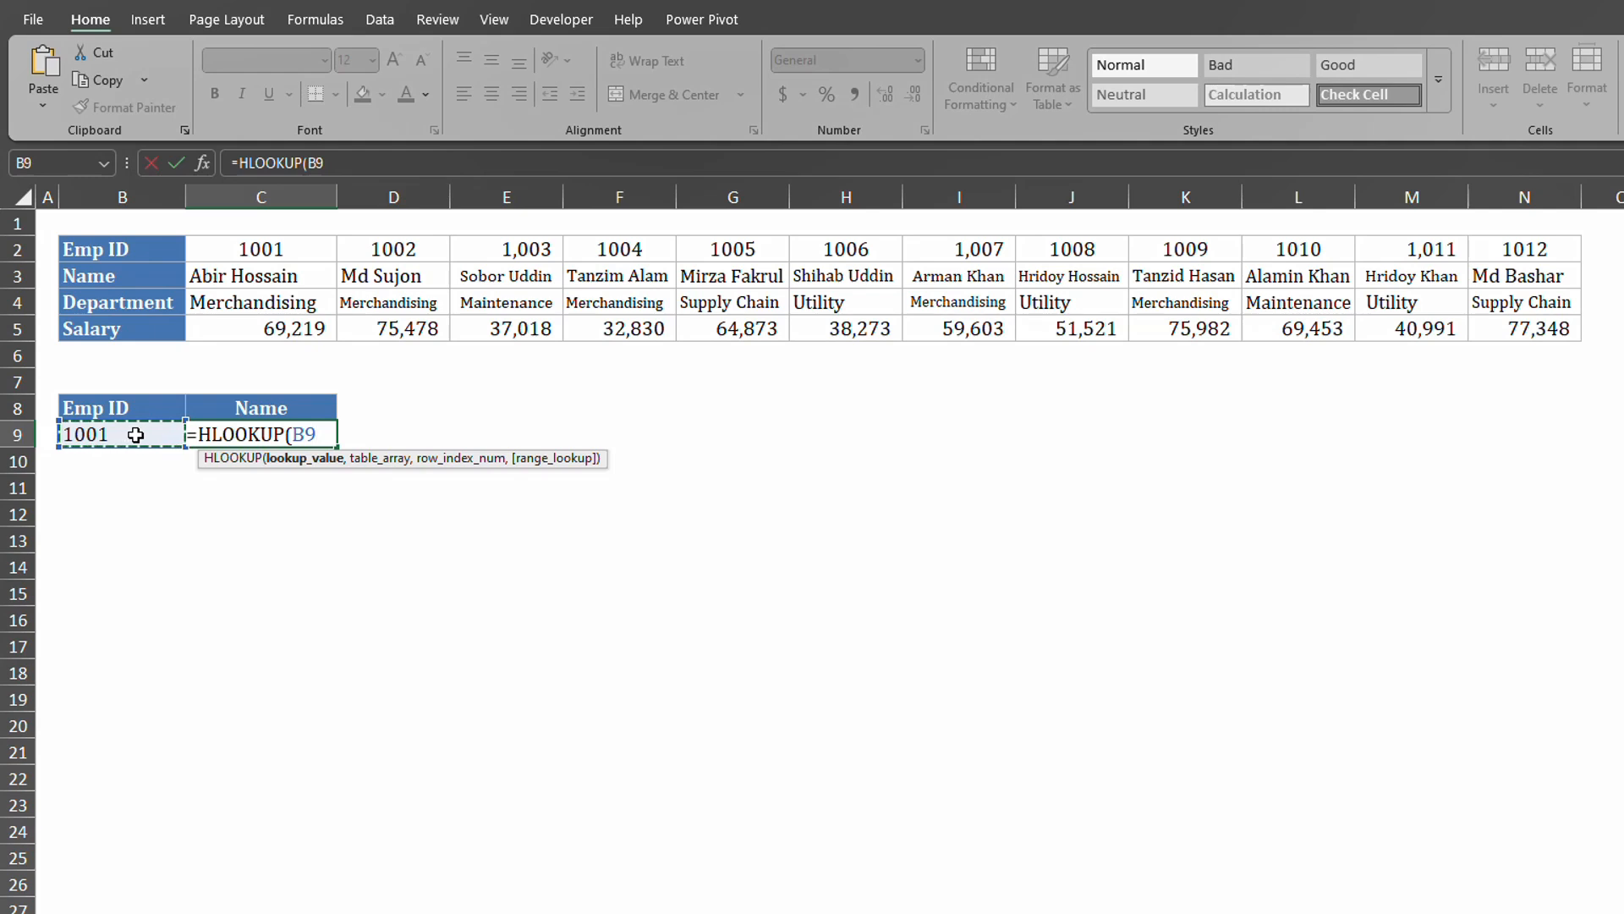
pyautogui.write(',')
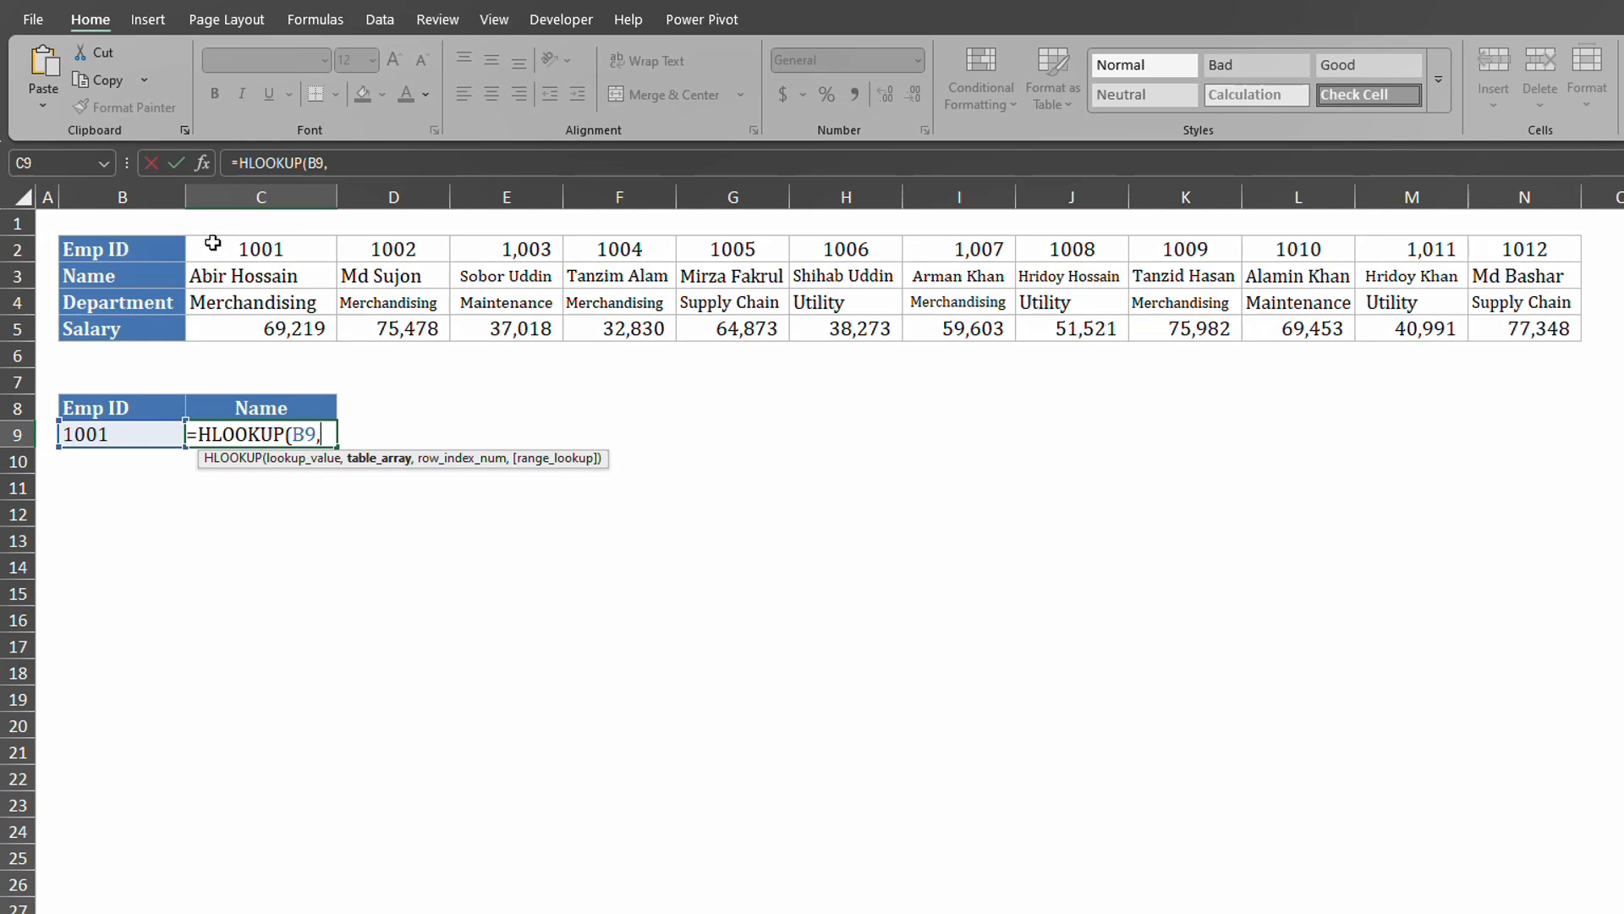
pyautogui.moveTo(212, 243); pyautogui.dragTo(1551, 322)
pyautogui.write(',')
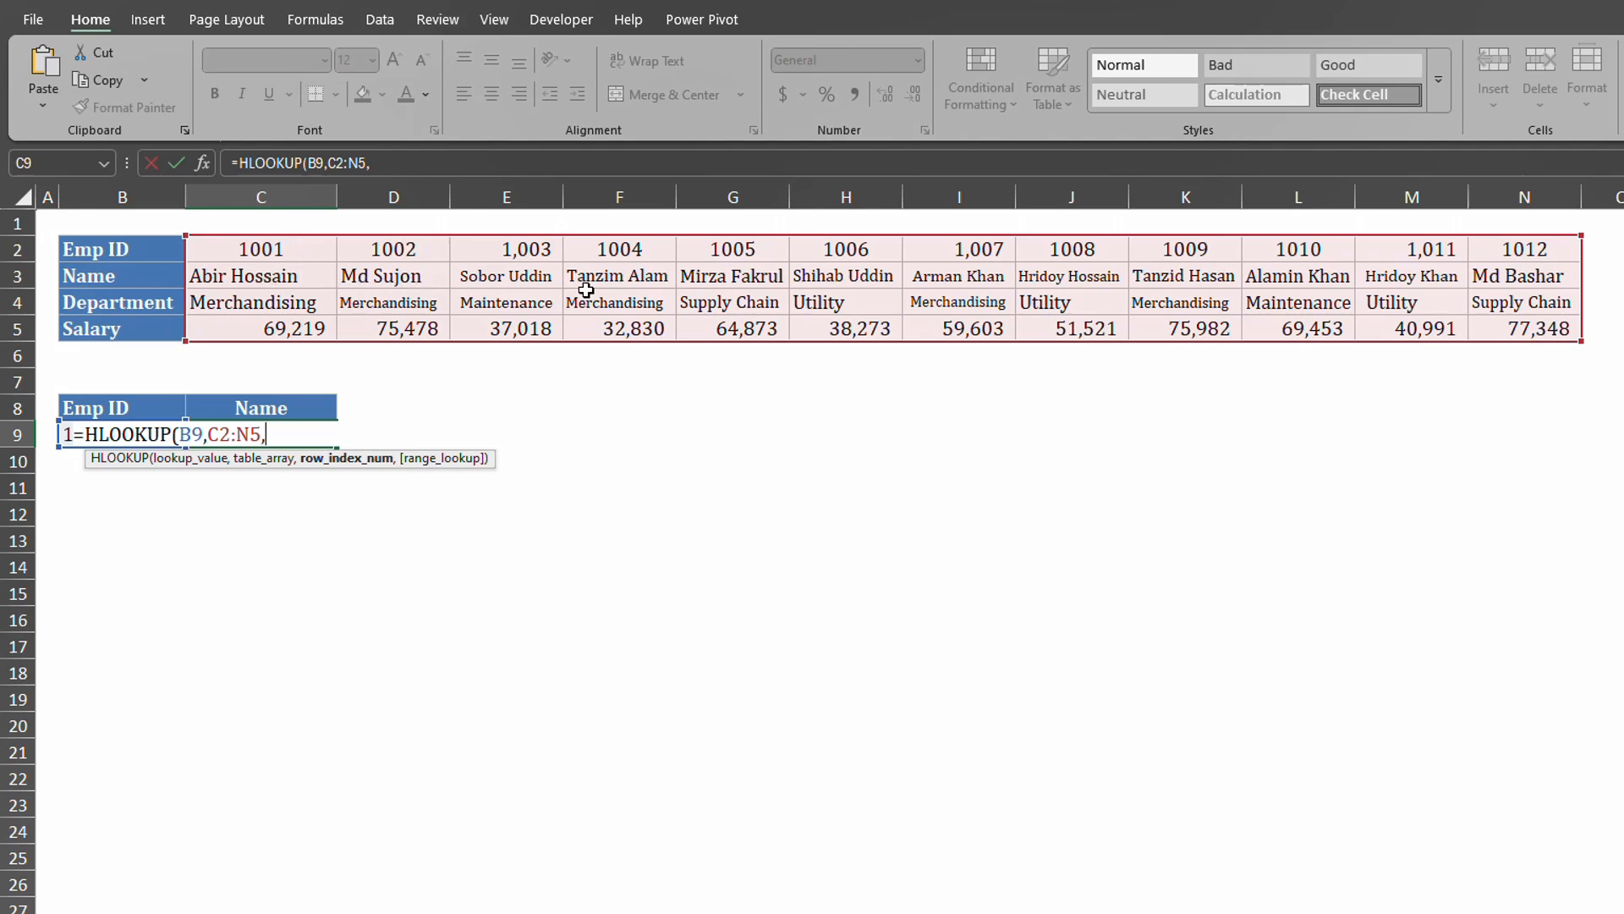
pyautogui.write('2,0')
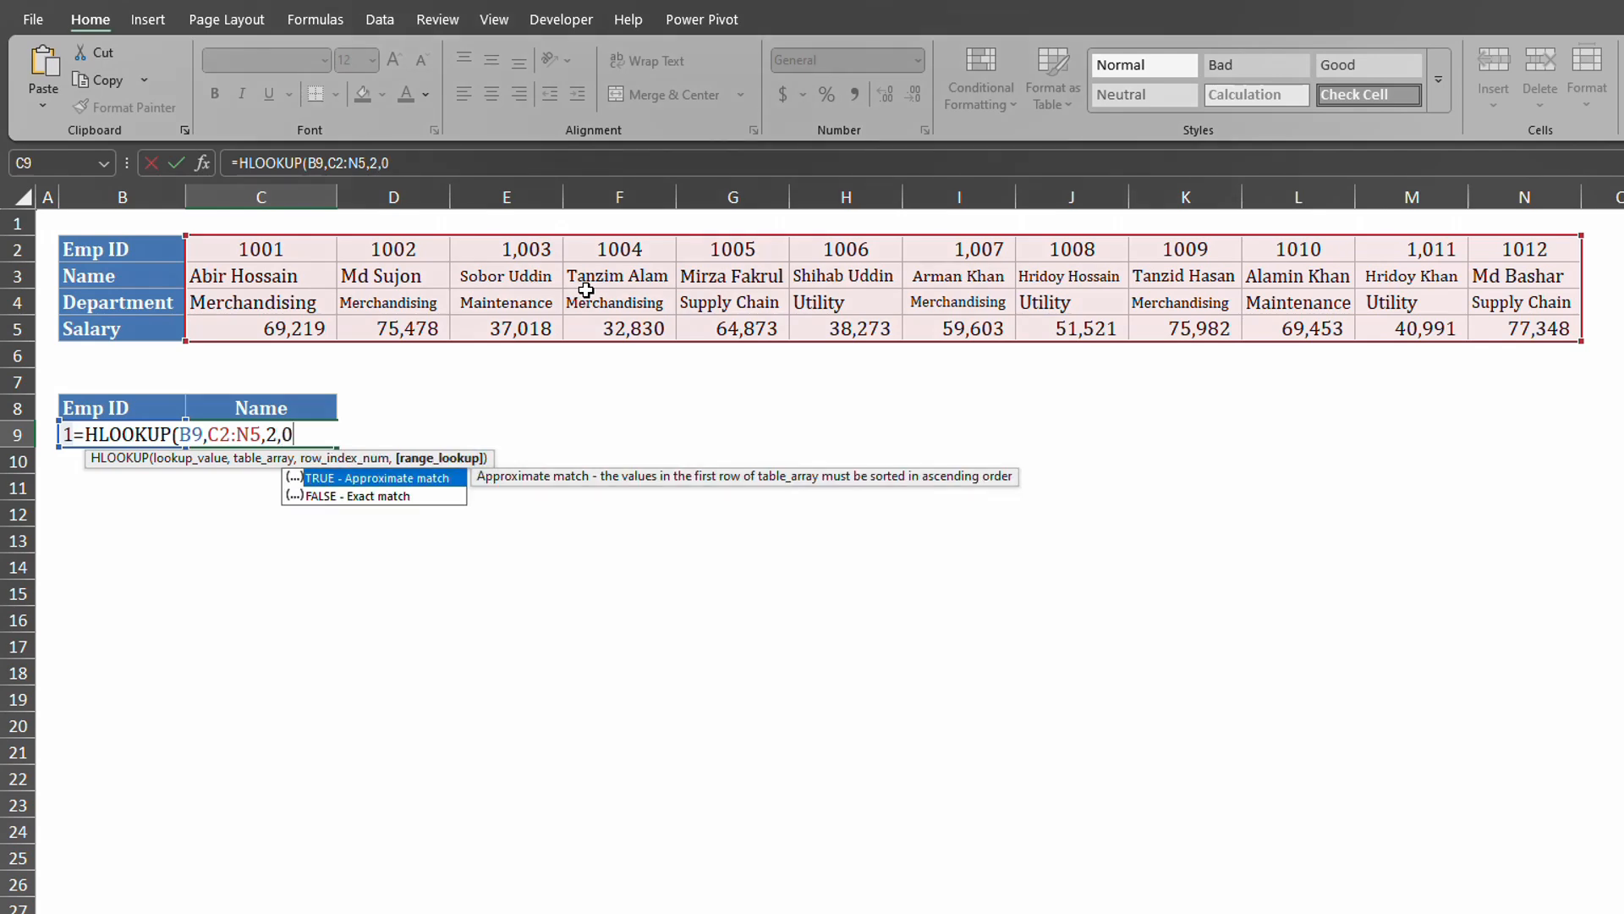
pyautogui.write(')')
pyautogui.press('Return')
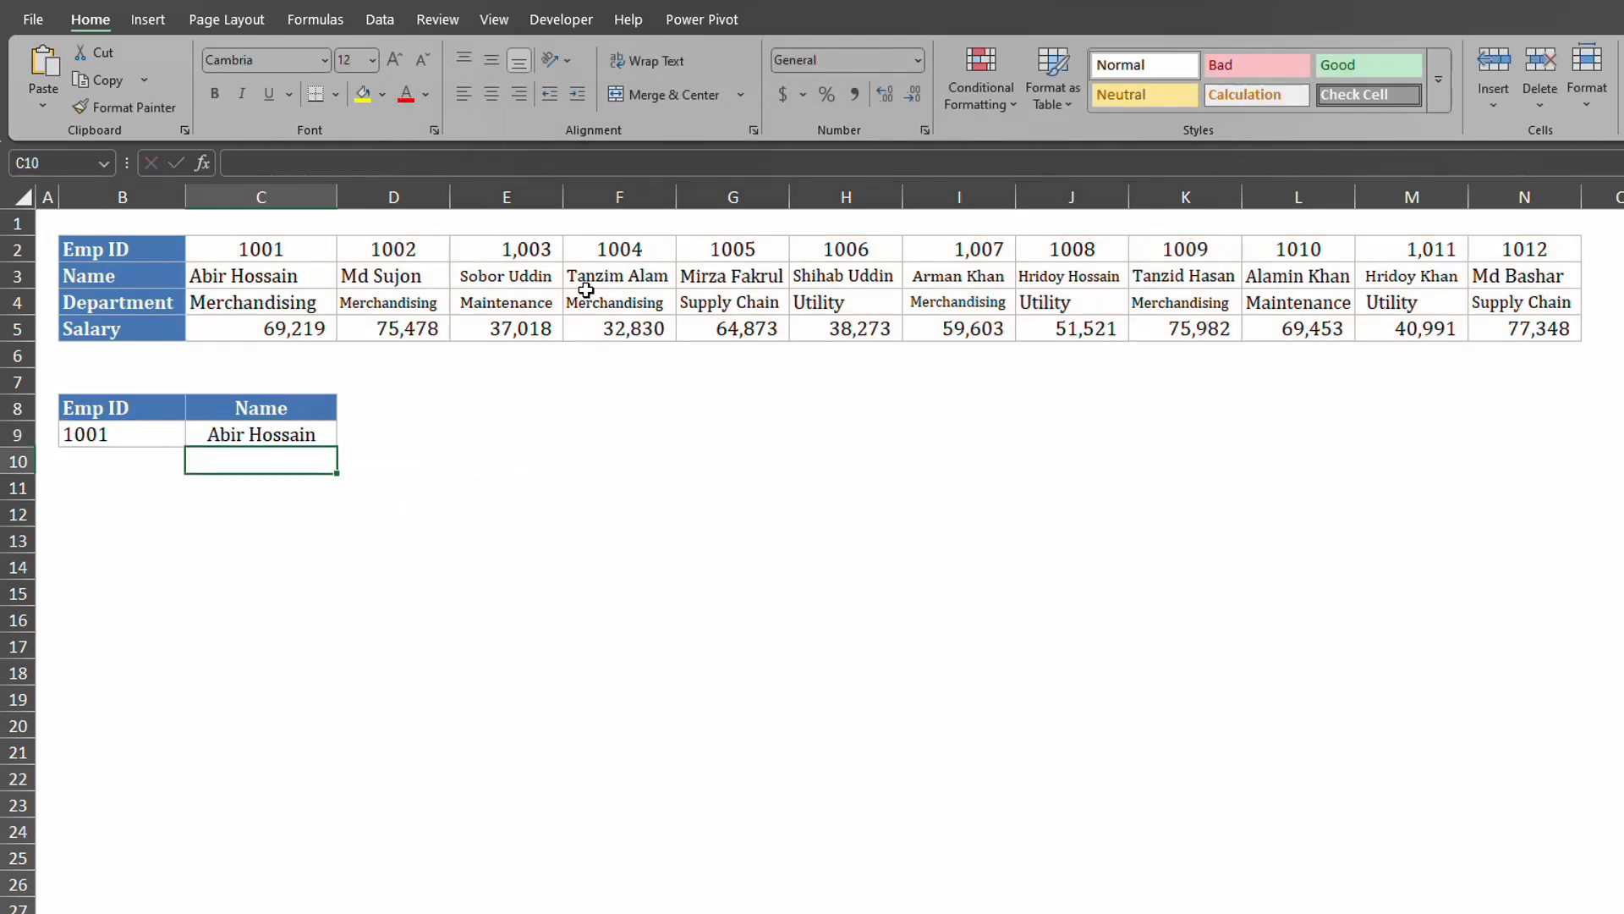
# Set the Emp ID in B9 to 1005 and check that C9's HLOOKUP returns the new name.
pyautogui.click(264, 278)
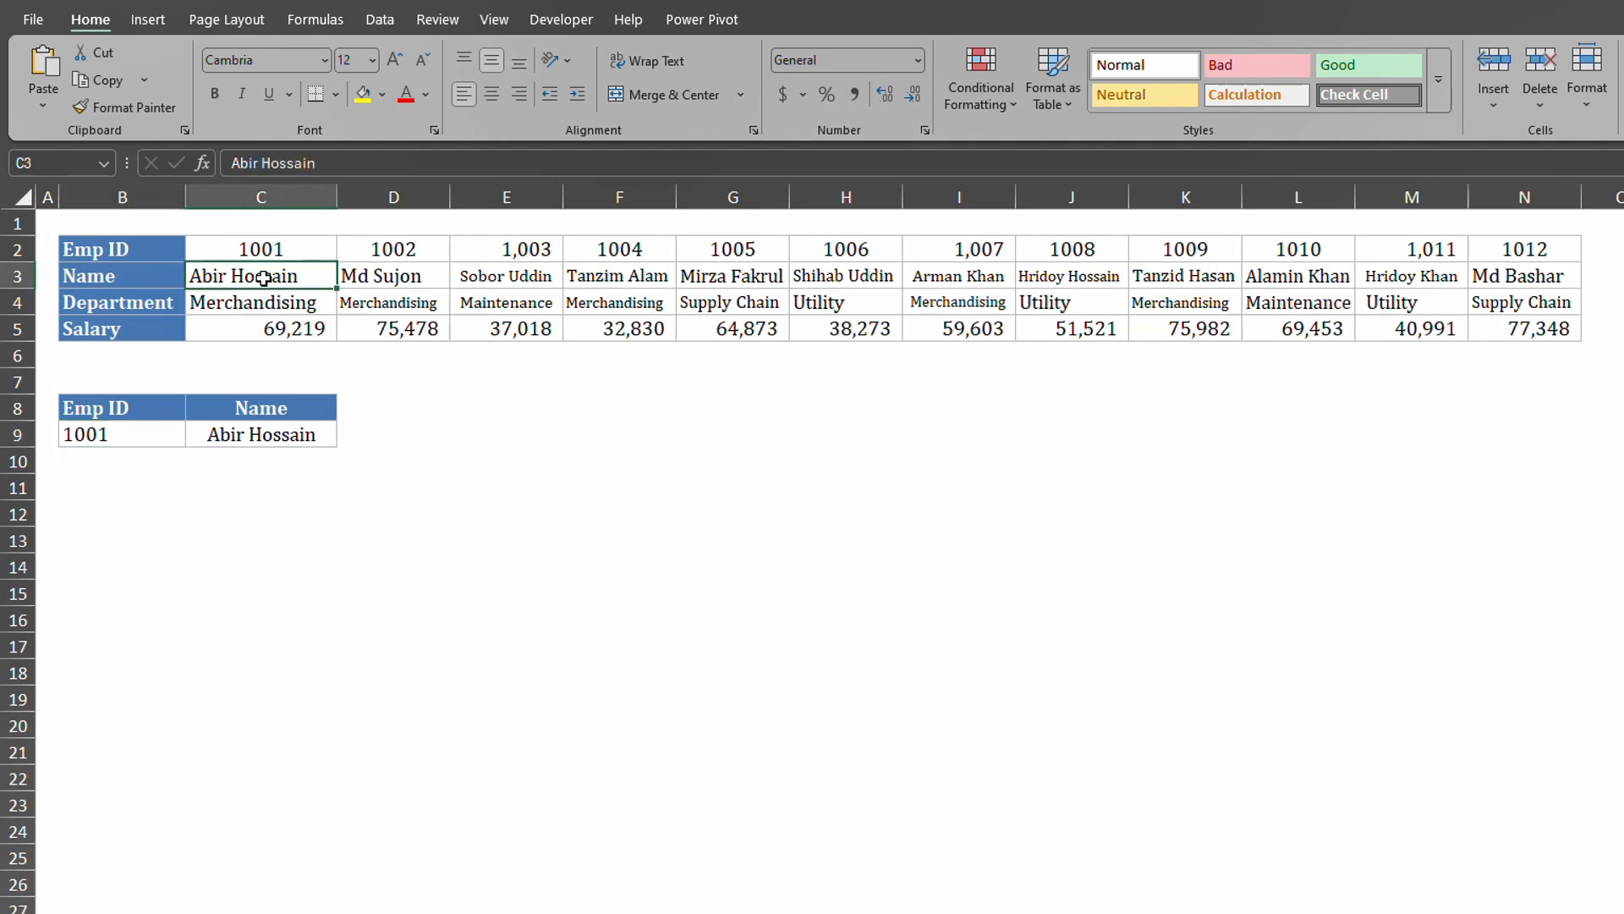
pyautogui.click(273, 430)
pyautogui.click(140, 434)
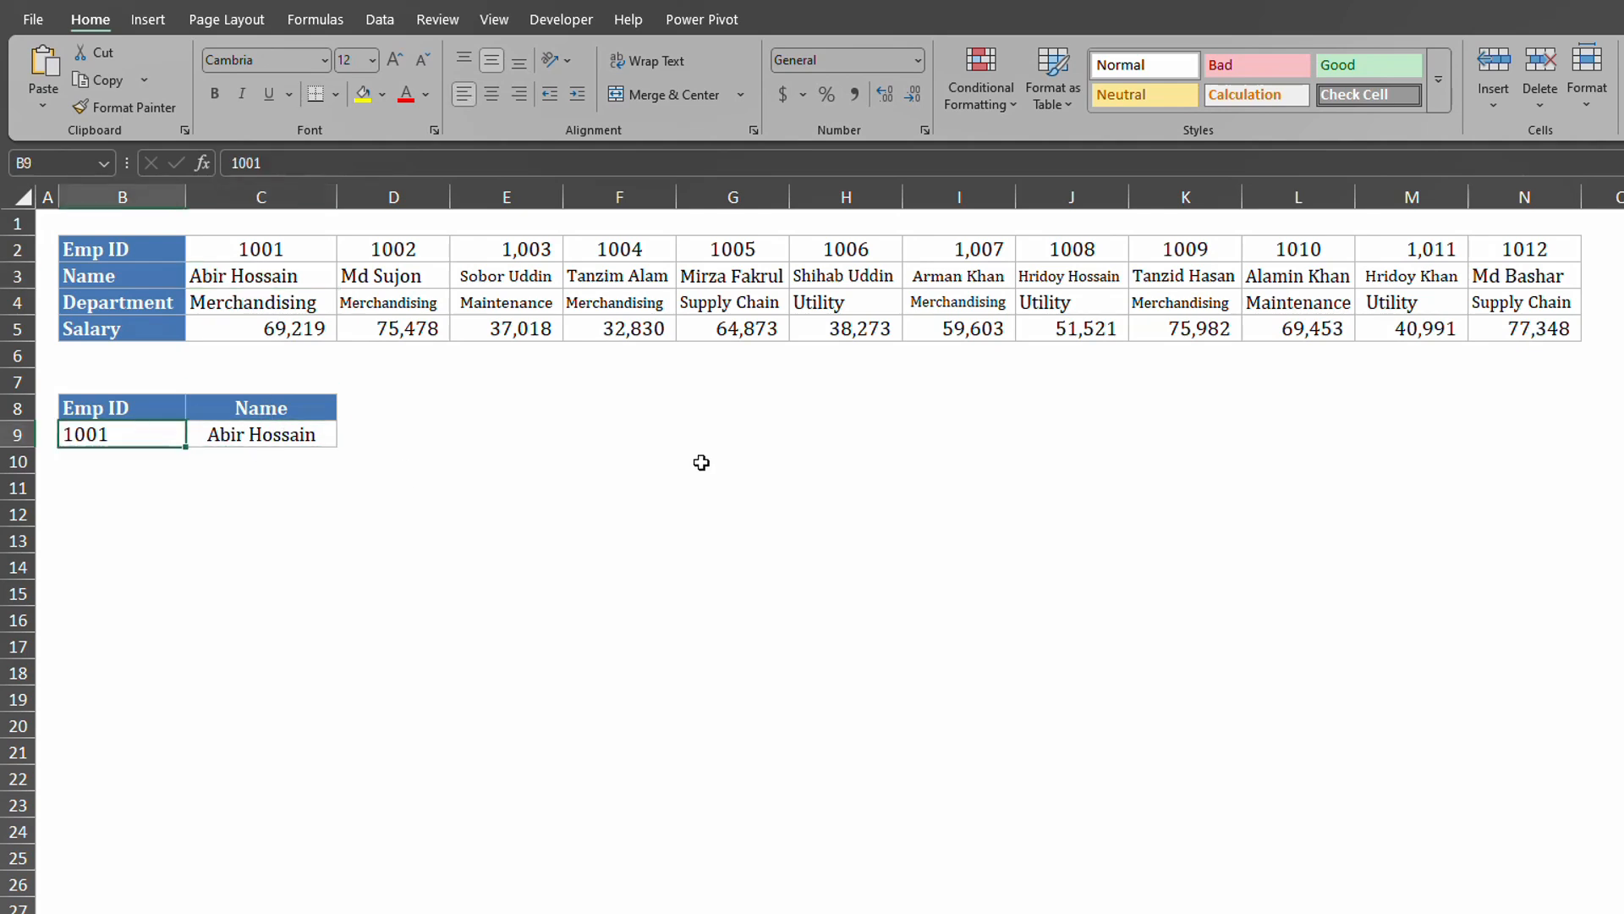
pyautogui.write('1005')
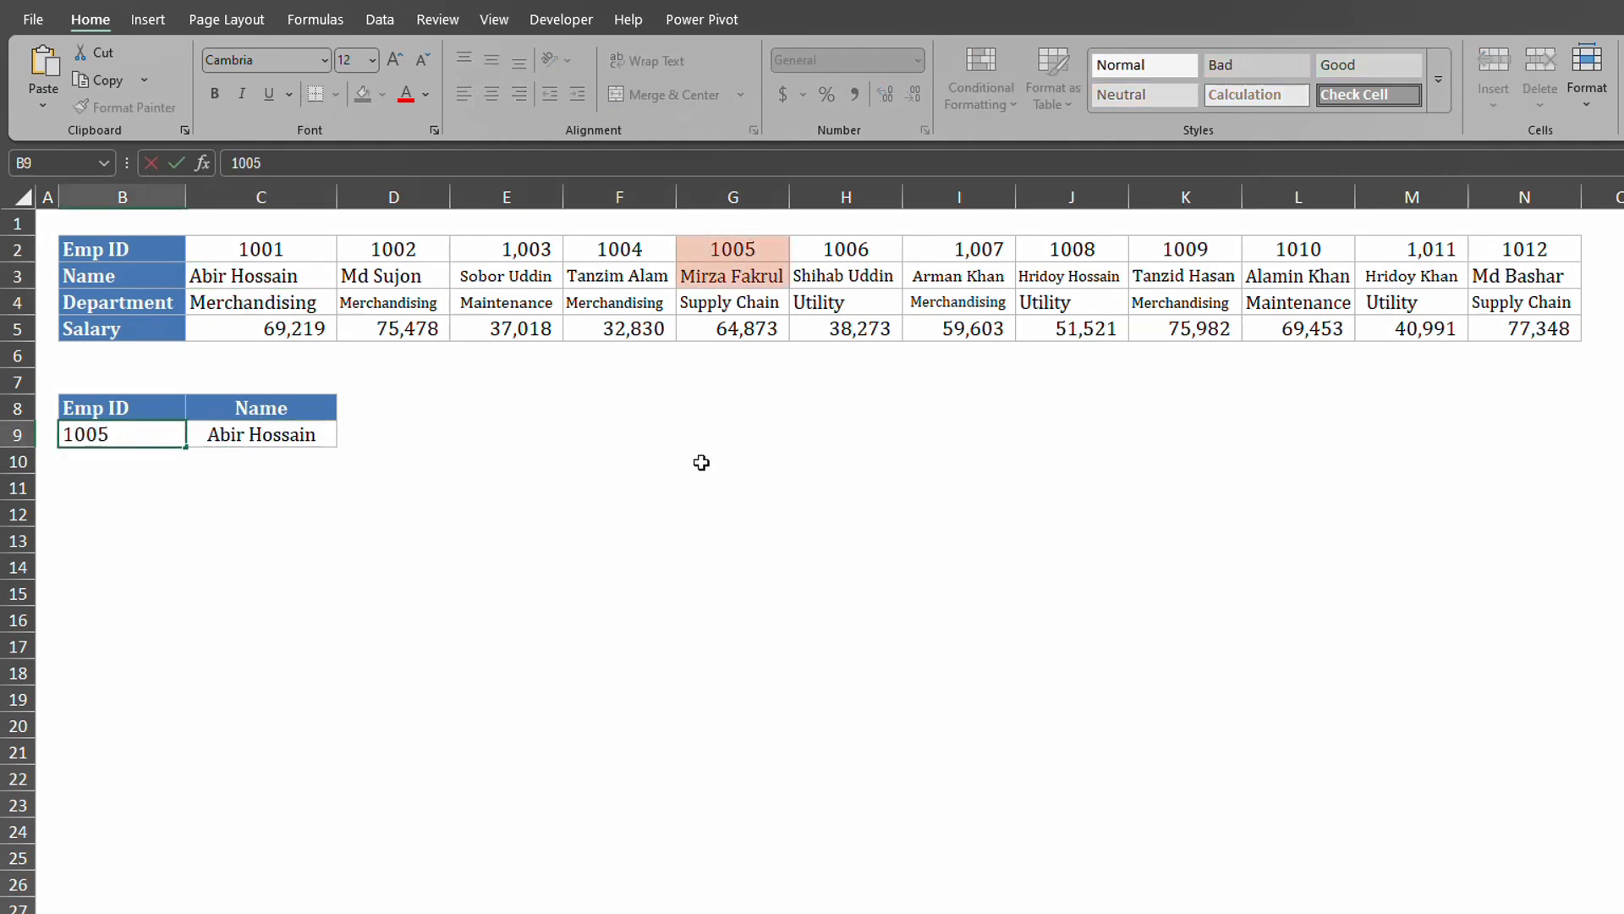
pyautogui.press('Return')
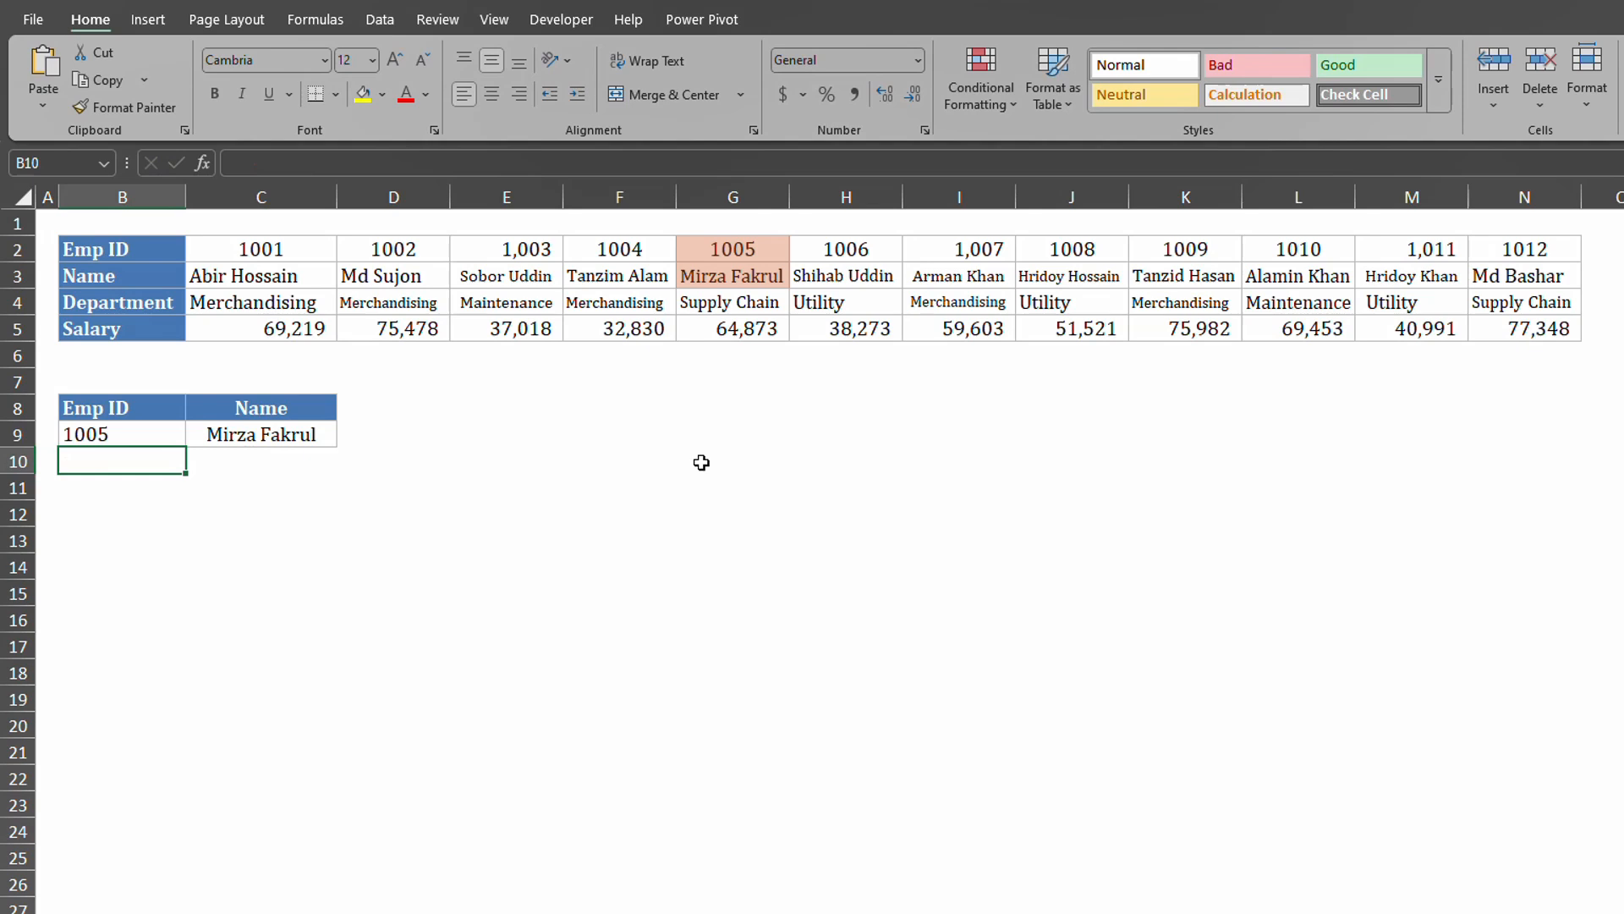
pyautogui.click(299, 434)
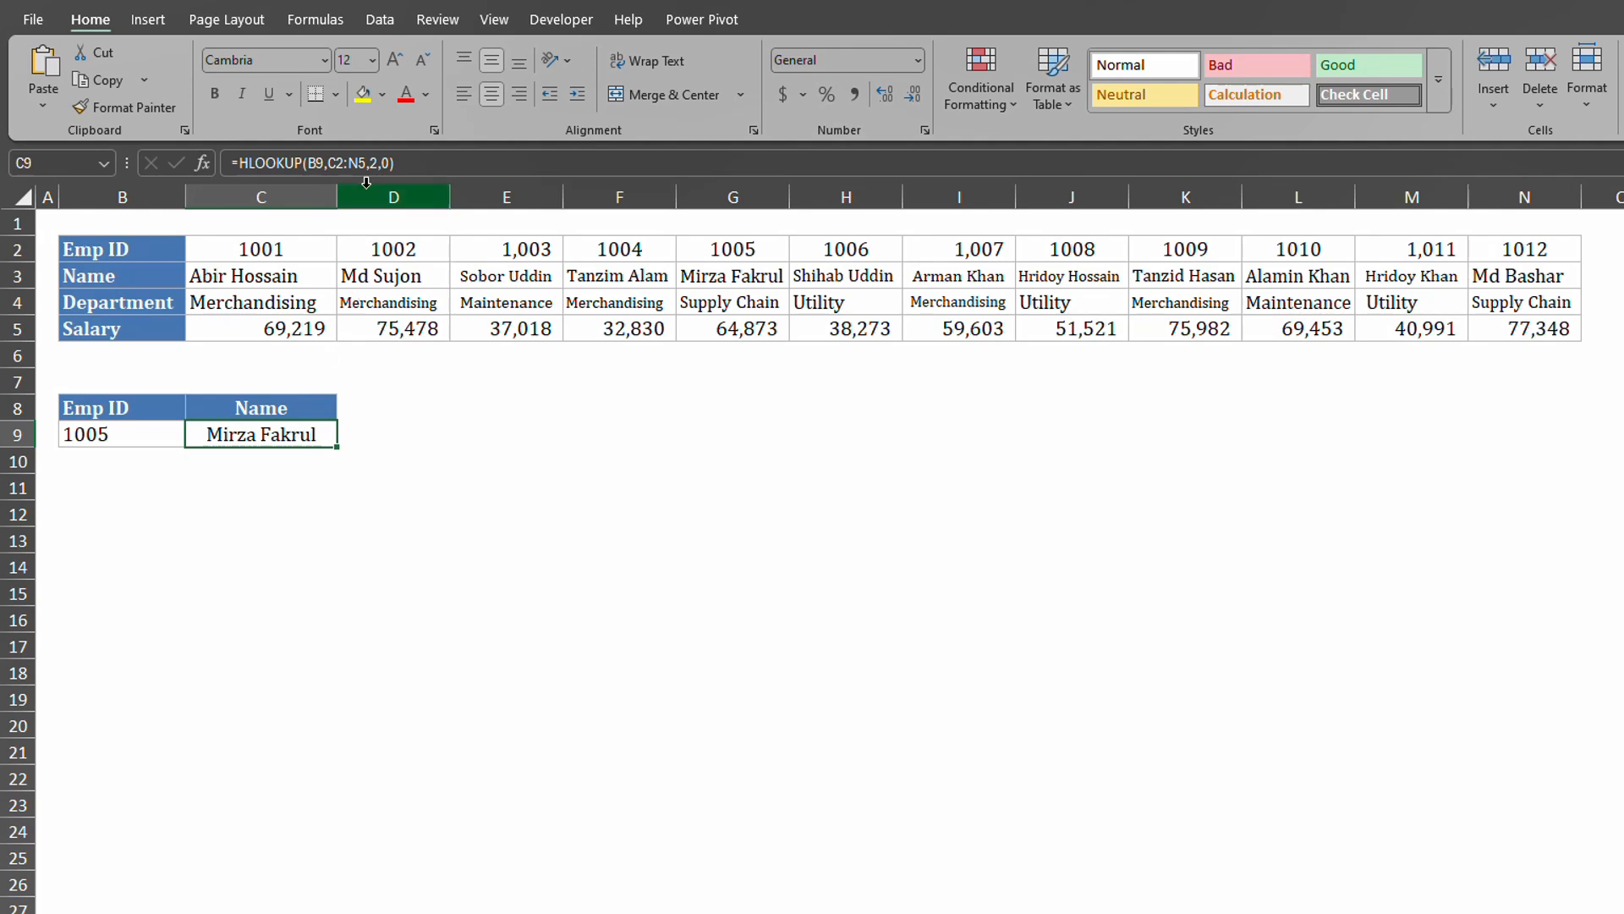
# Change C9's HLOOKUP row index to 3 to return the department.
pyautogui.click(374, 162)
pyautogui.press('BackSpace')
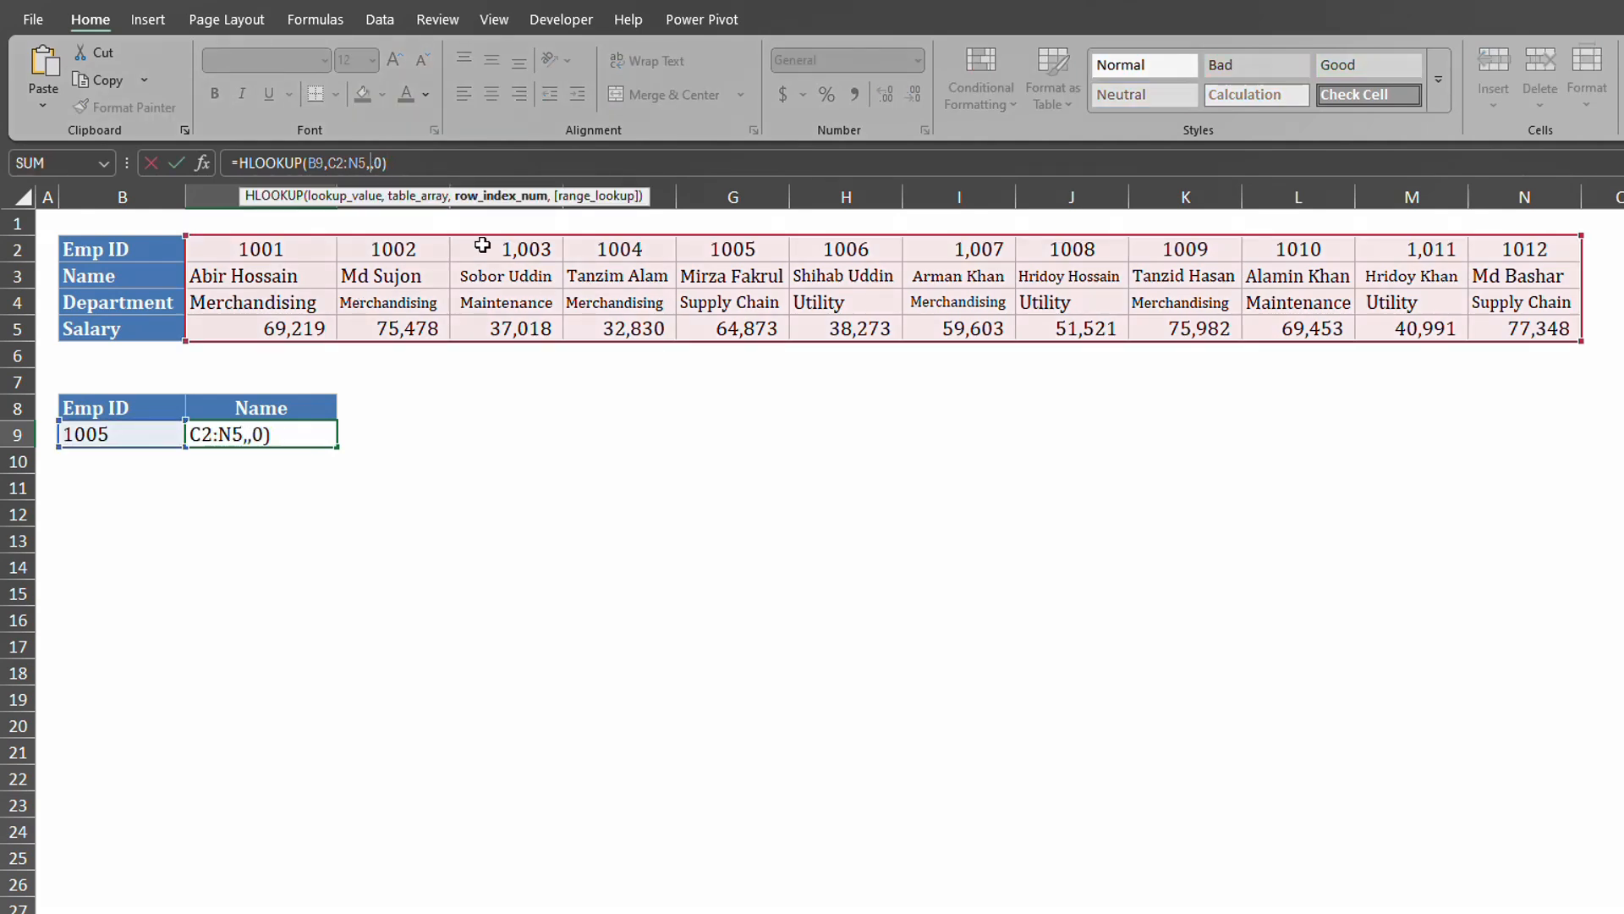
pyautogui.write('3')
pyautogui.press('Return')
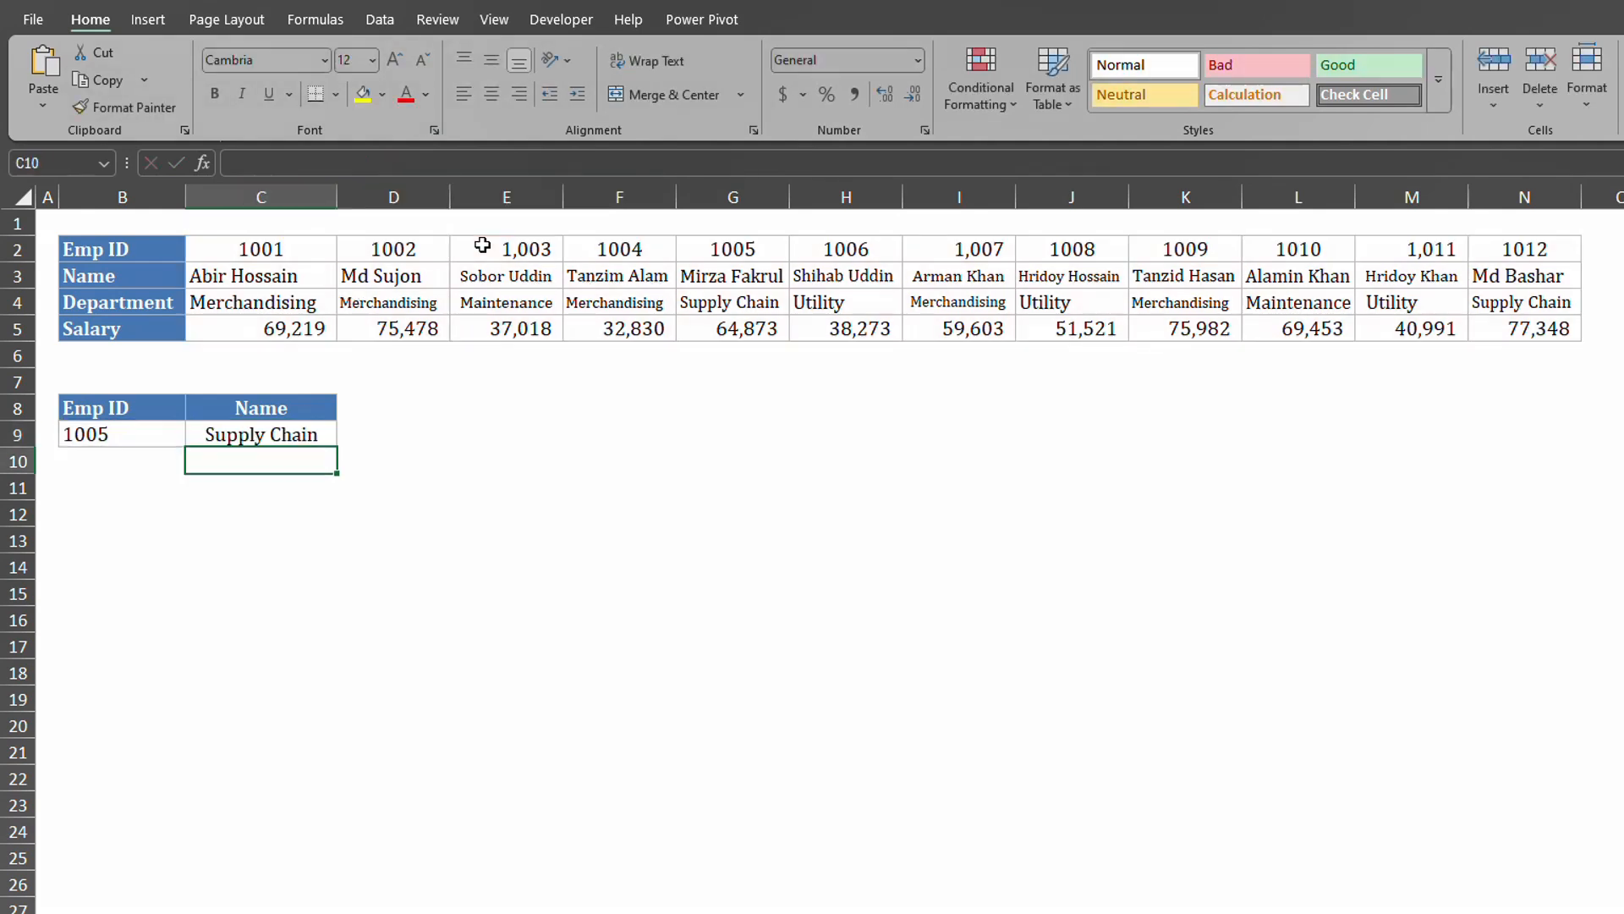
# Replace the row index with {2,3,4} so name, department and salary spill across row 9.
pyautogui.click(269, 438)
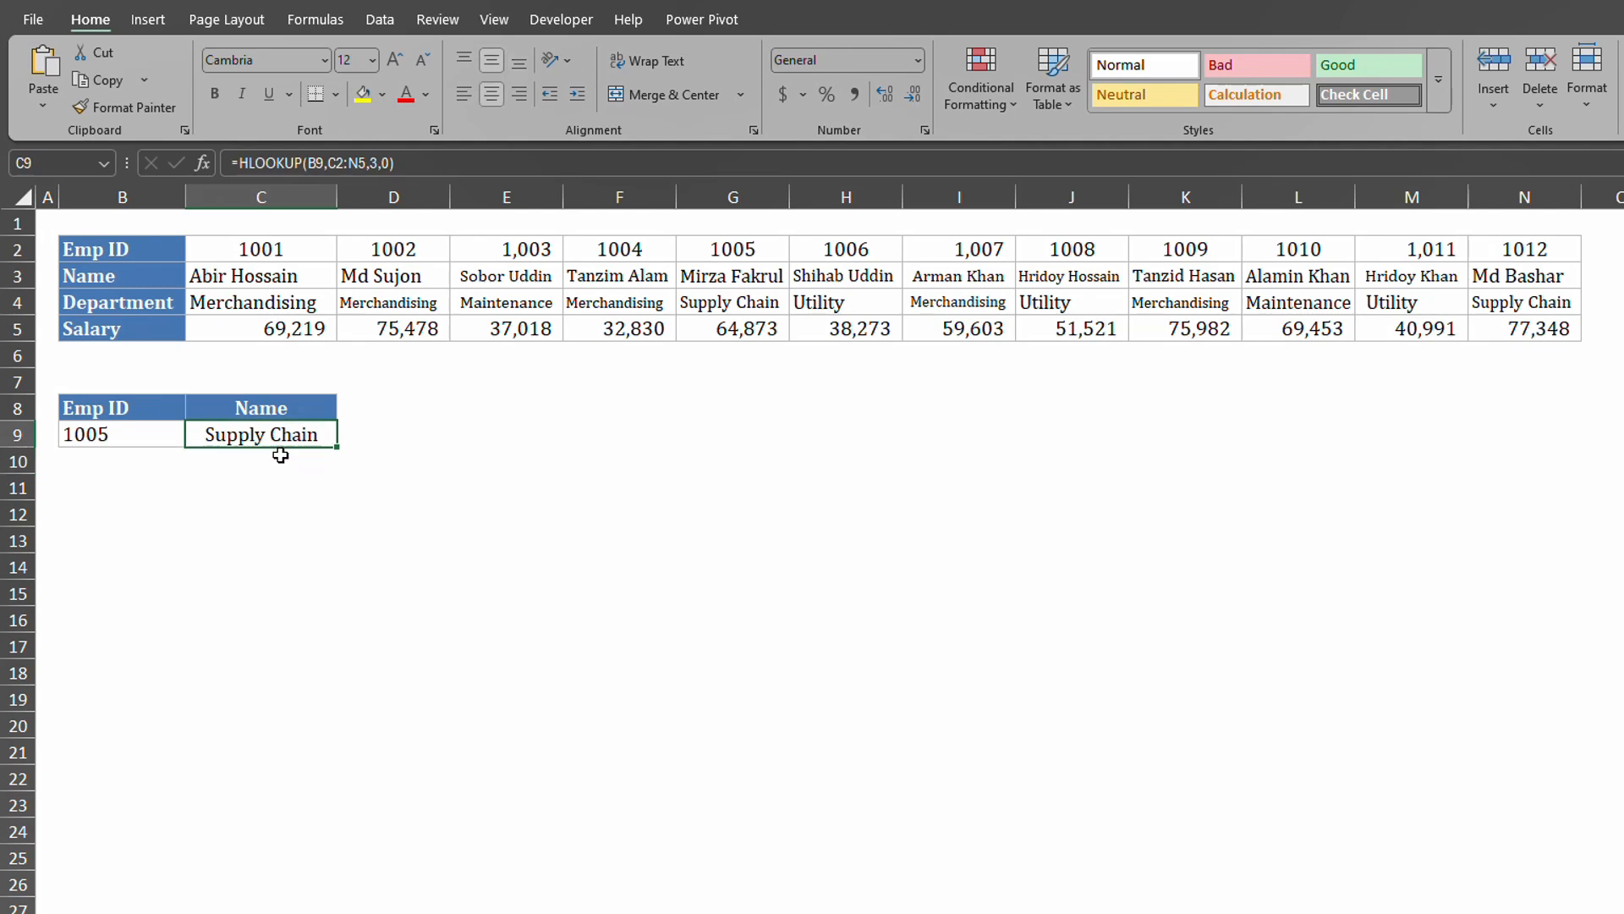
pyautogui.click(408, 164)
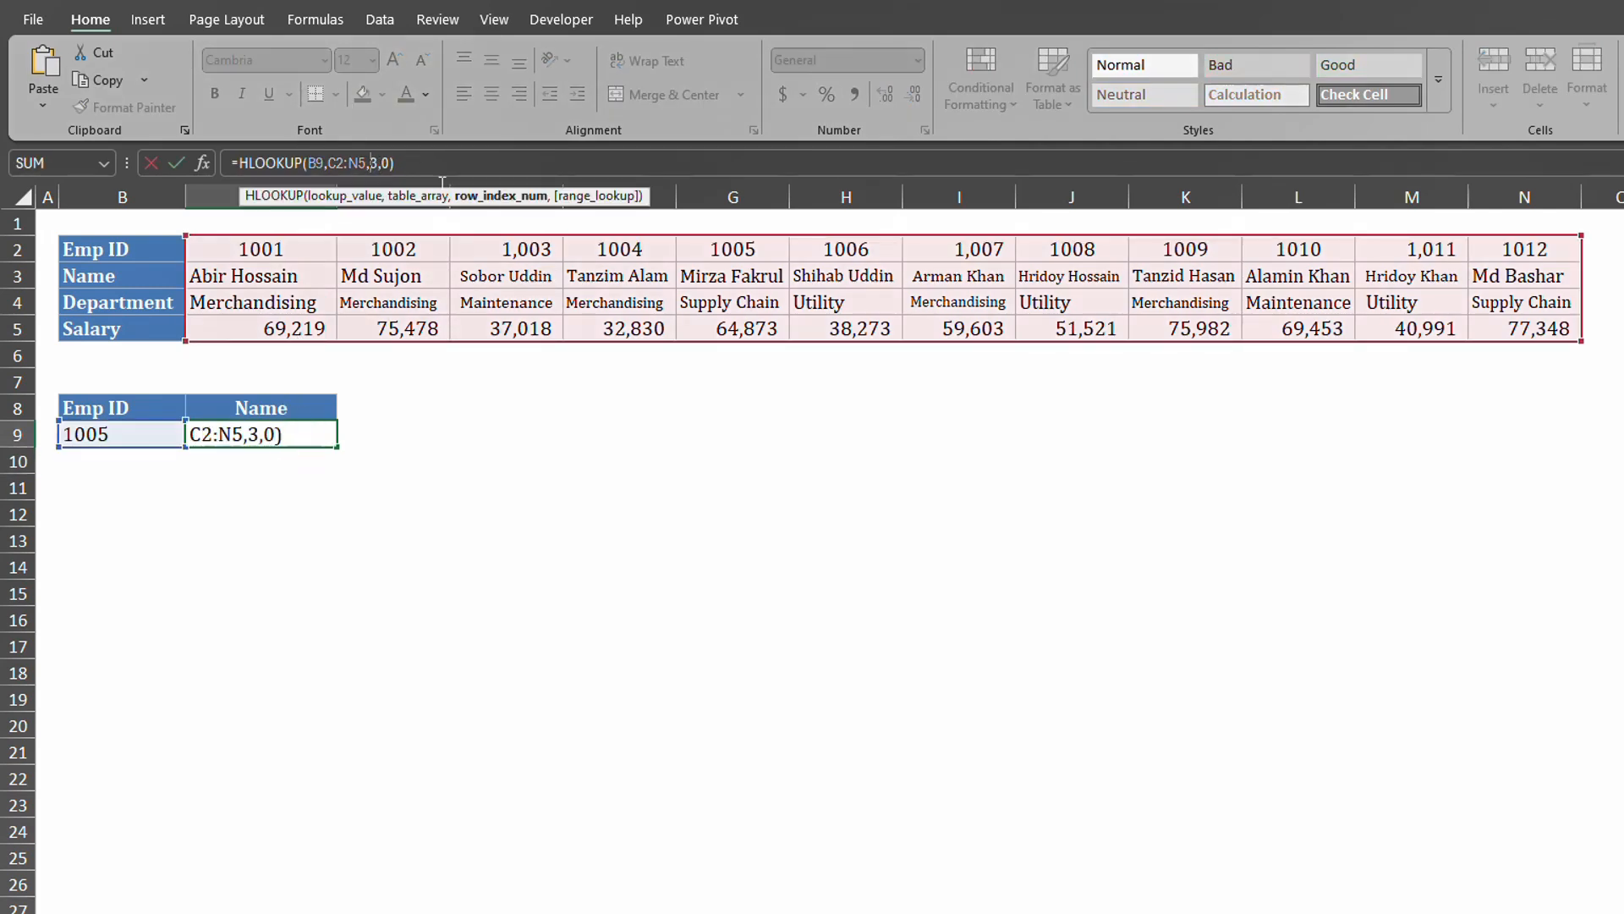
pyautogui.click(370, 163)
pyautogui.write('{2,3')
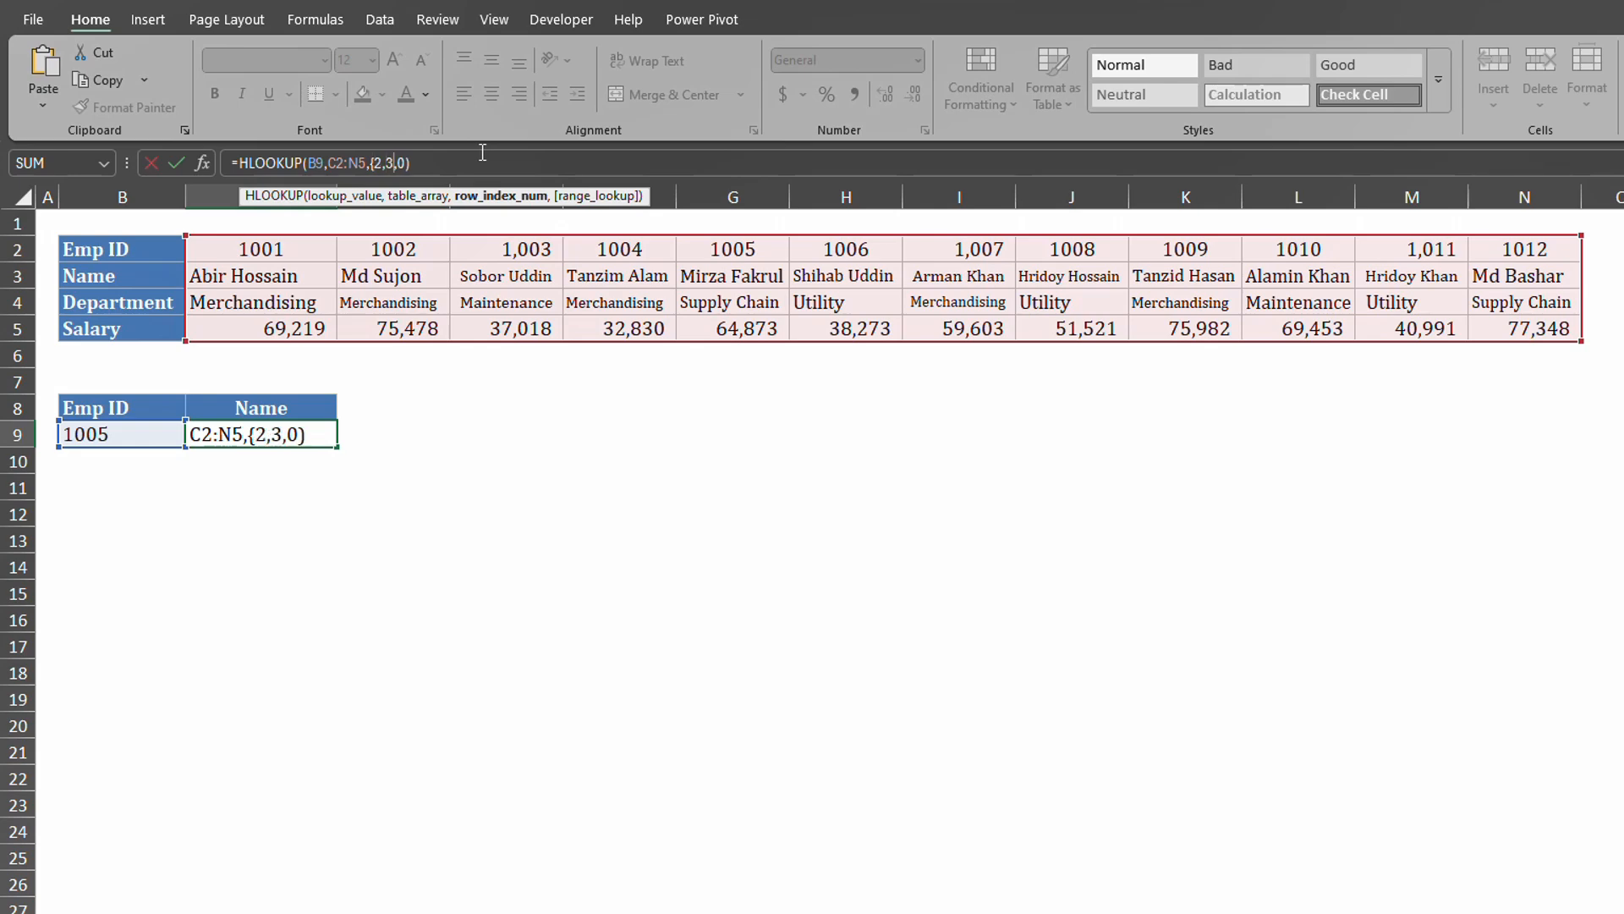
pyautogui.write(',4},')
pyautogui.click(494, 163)
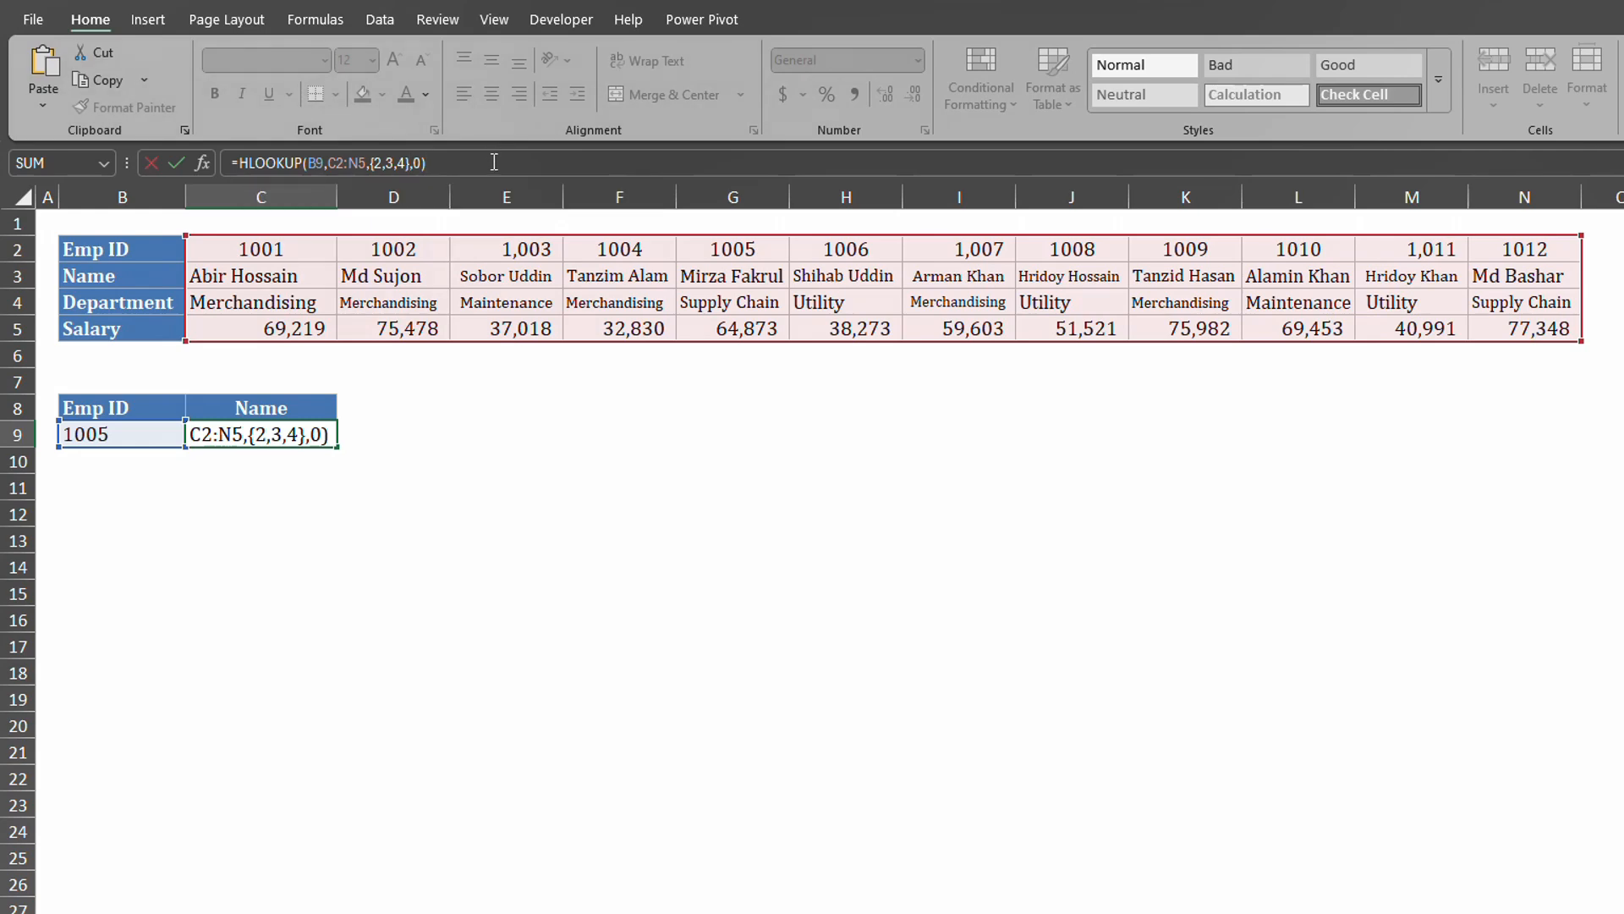
pyautogui.press('Return')
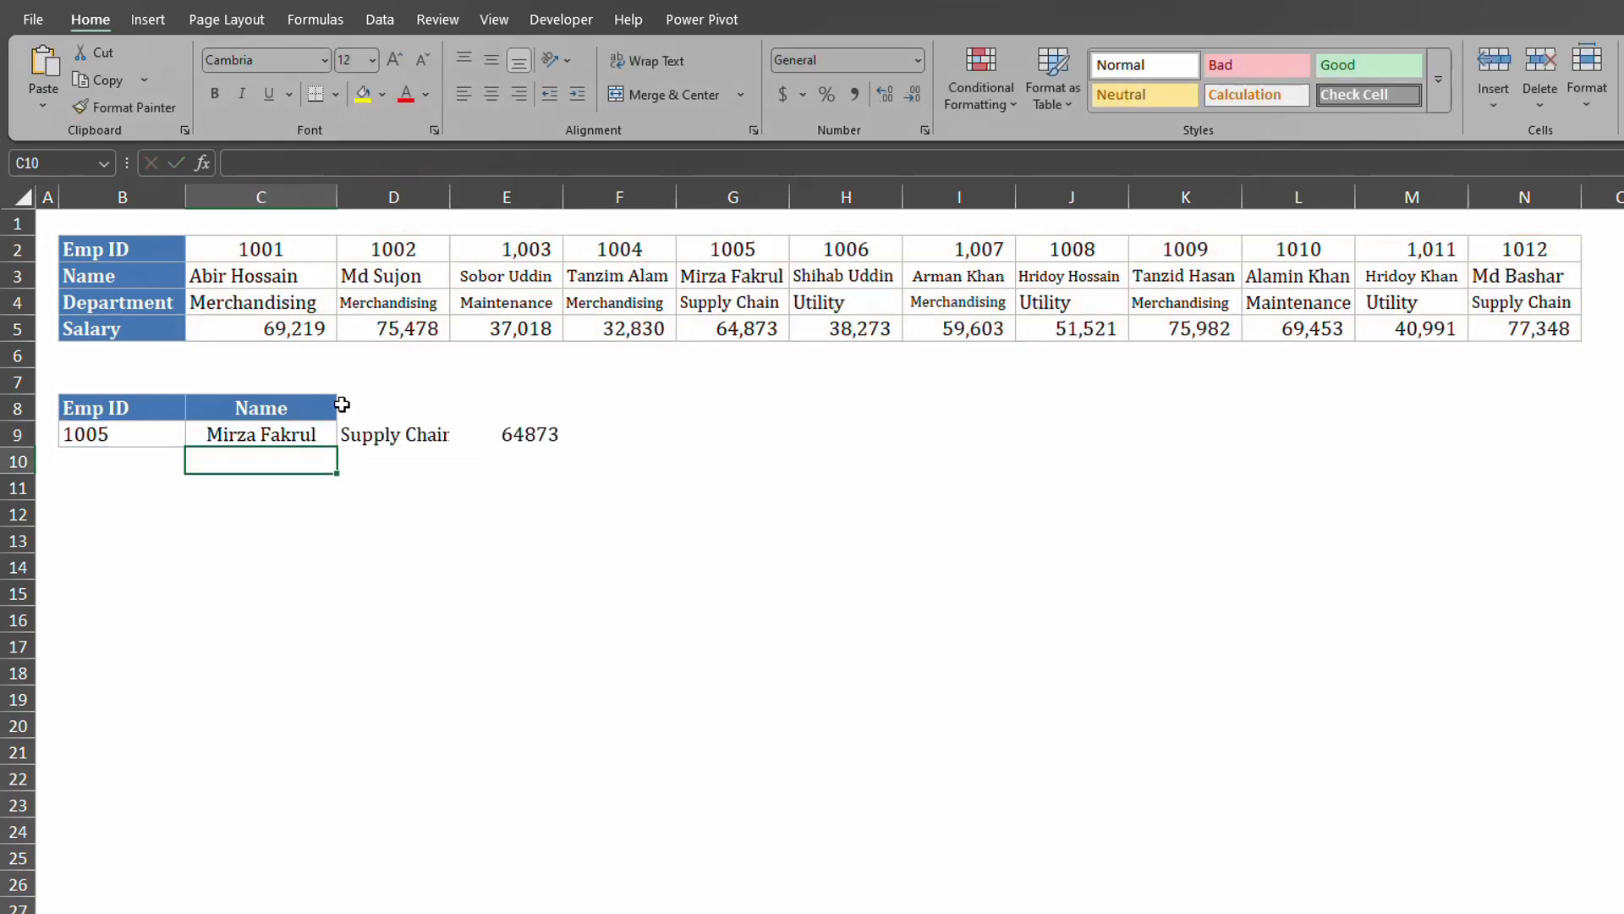
pyautogui.click(276, 431)
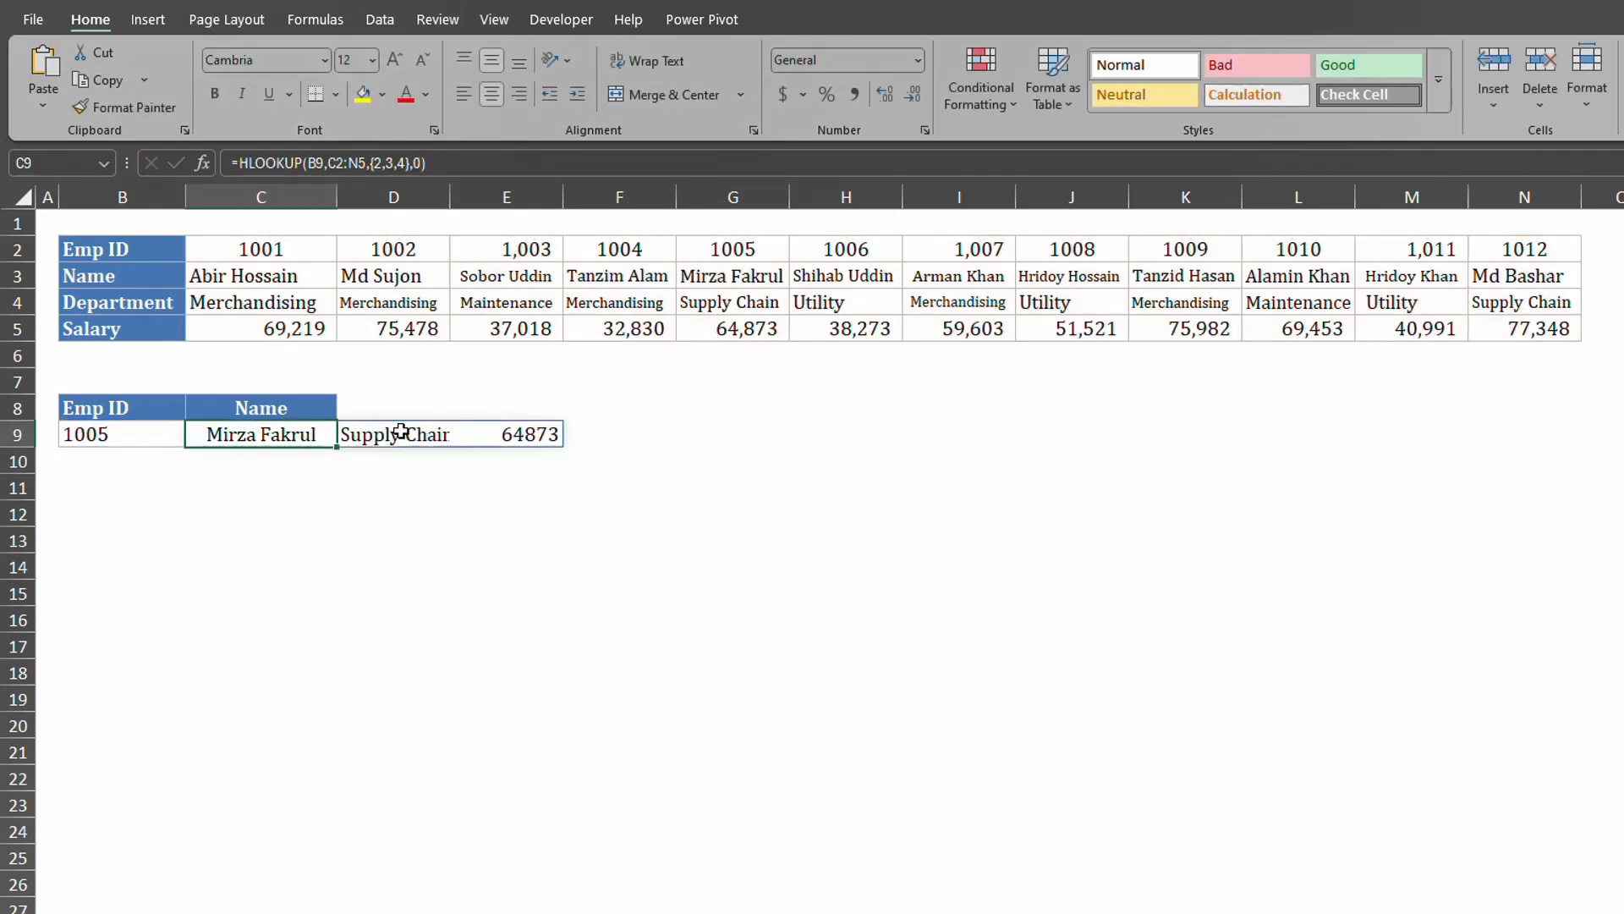
pyautogui.click(541, 437)
pyautogui.click(421, 440)
pyautogui.click(314, 435)
pyautogui.click(489, 435)
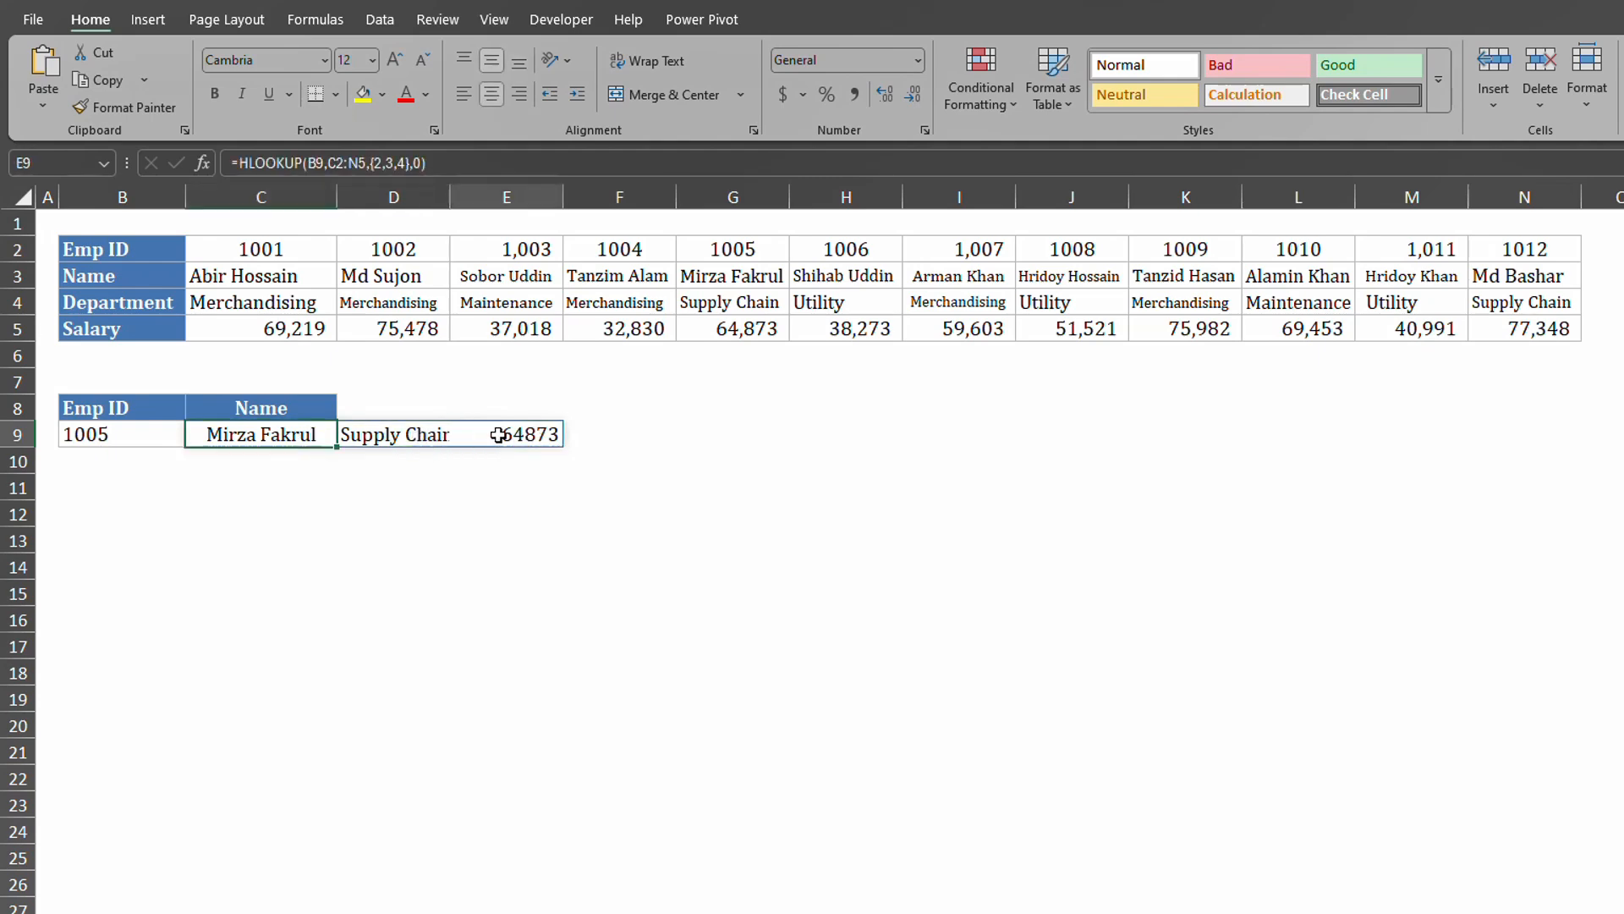